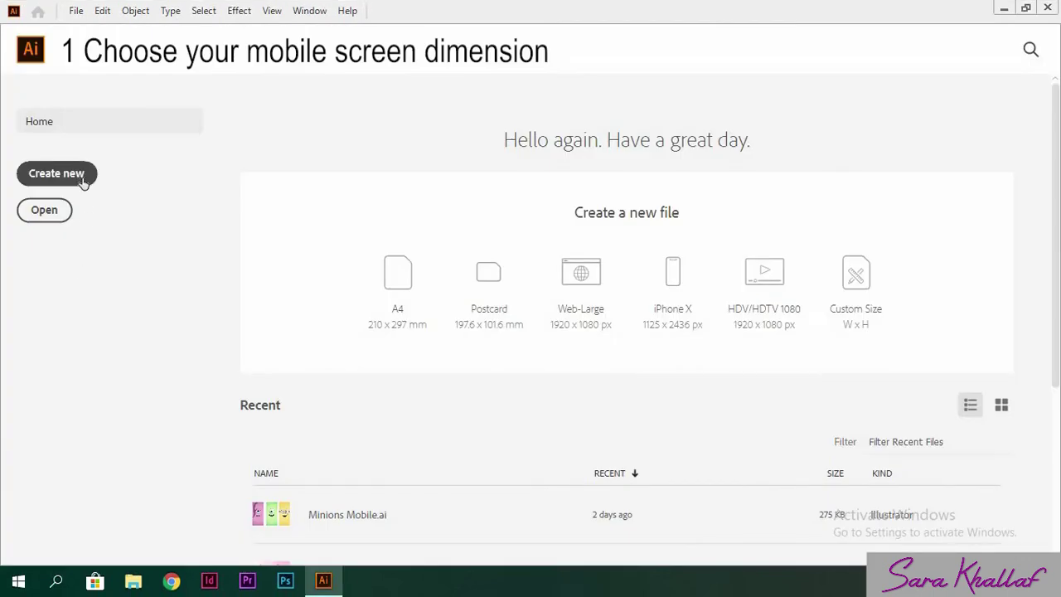
# Step: Start a new 1080 × 2340 px document named 'Minion Wallpaper'
pyautogui.click(83, 181)
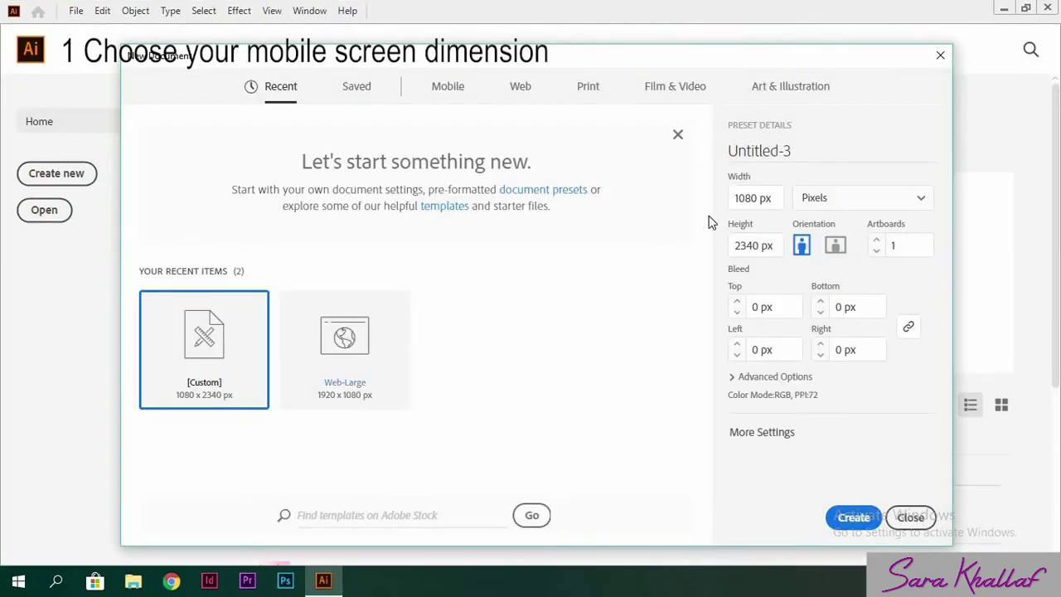
pyautogui.doubleClick(824, 160)
pyautogui.write('Minion')
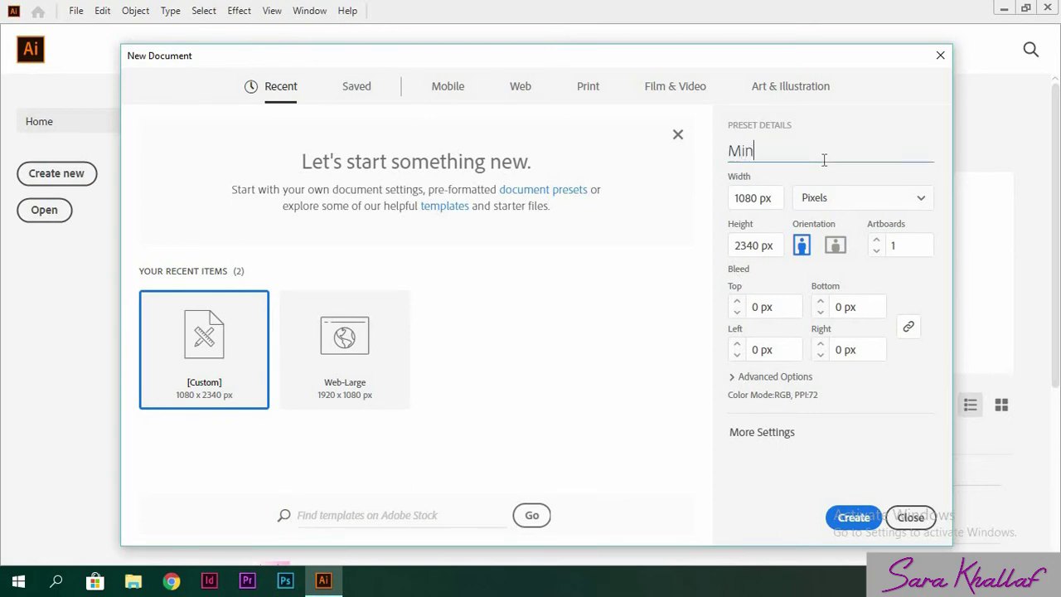
pyautogui.write(' Wall')
pyautogui.write('paper')
# Step: Create the document and add a 1080 × 2340 px rectangle centred on the artboard
pyautogui.click(837, 518)
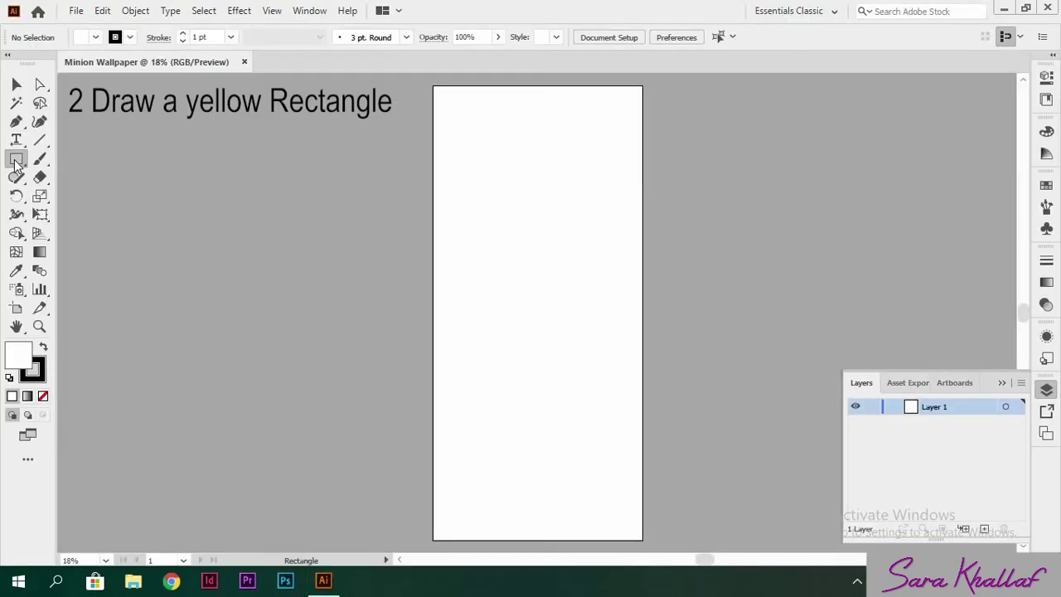
pyautogui.click(558, 240)
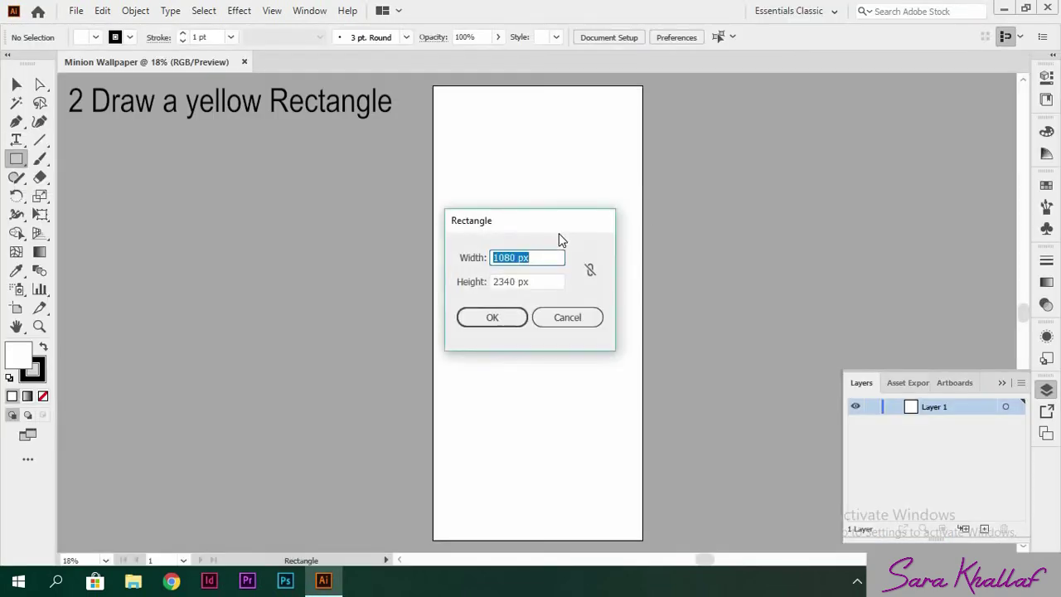
pyautogui.click(493, 318)
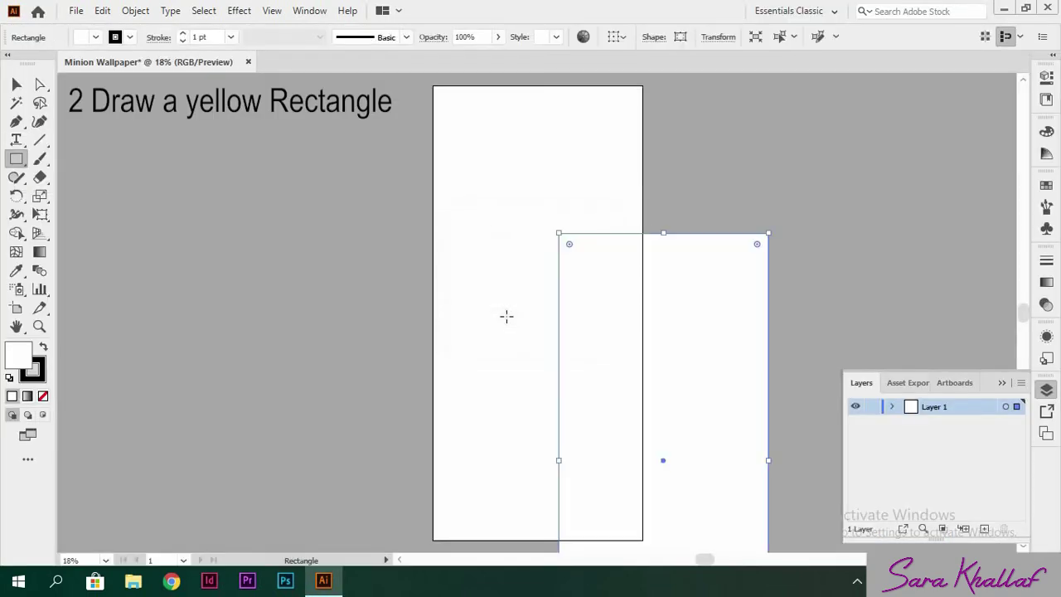
pyautogui.click(622, 38)
pyautogui.click(626, 89)
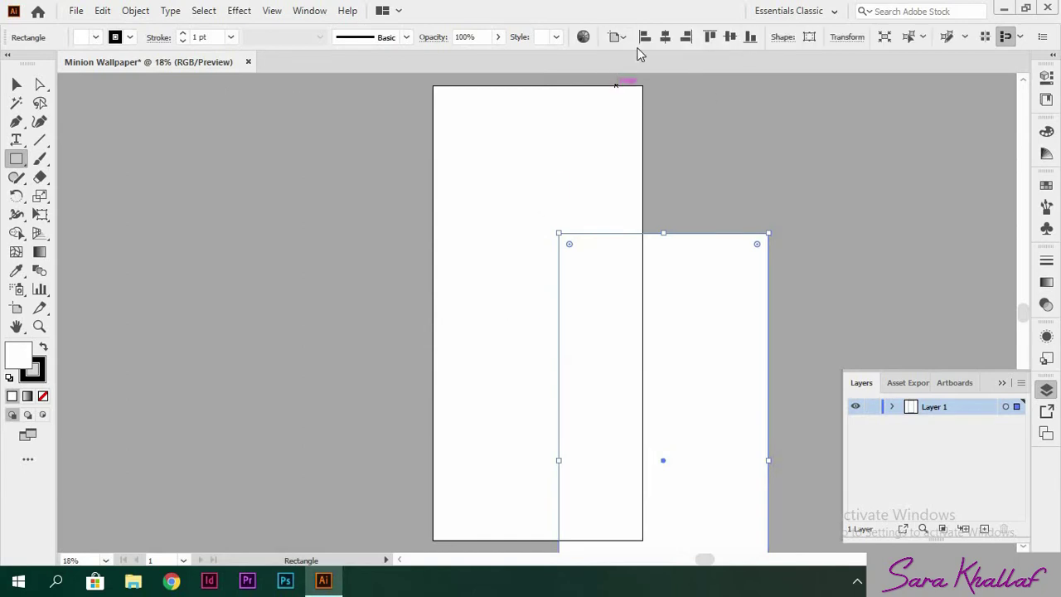
pyautogui.click(666, 37)
pyautogui.click(739, 39)
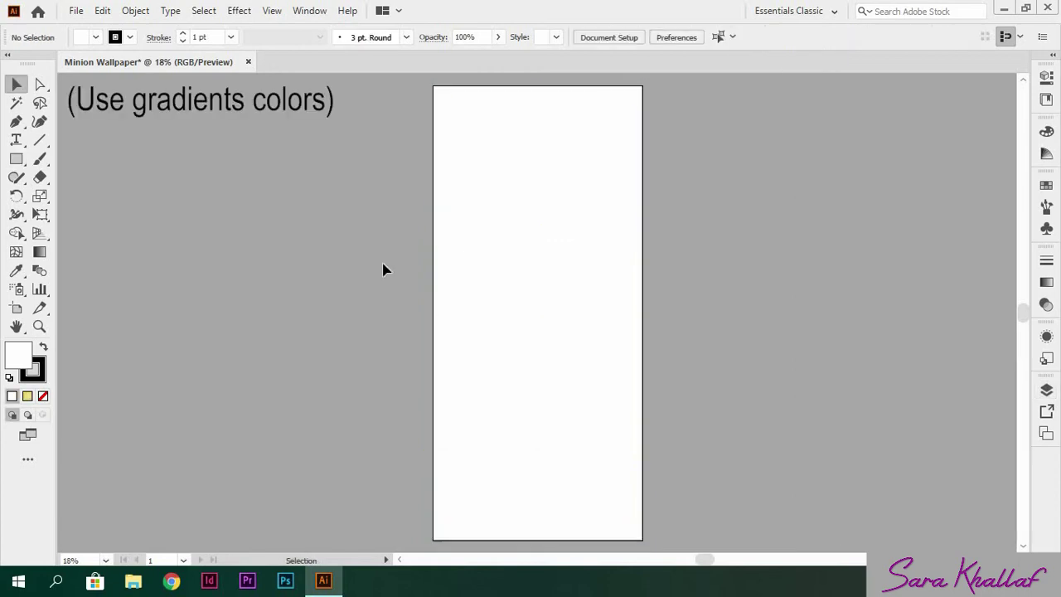
# Step: Fill the rectangle with a yellow radial gradient and add a new layer on top
pyautogui.click(485, 249)
pyautogui.click(97, 38)
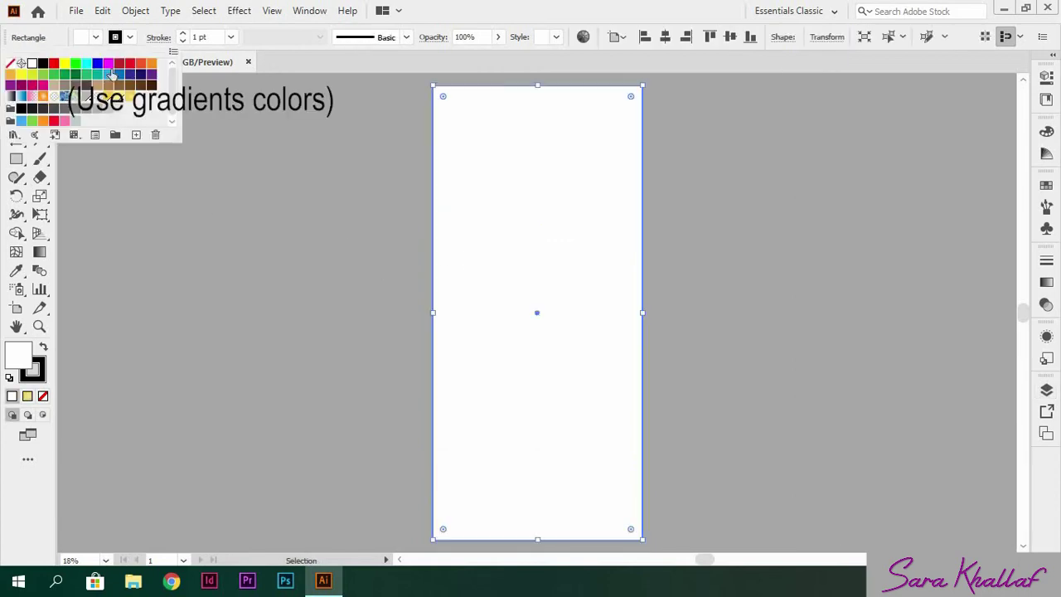
pyautogui.click(125, 98)
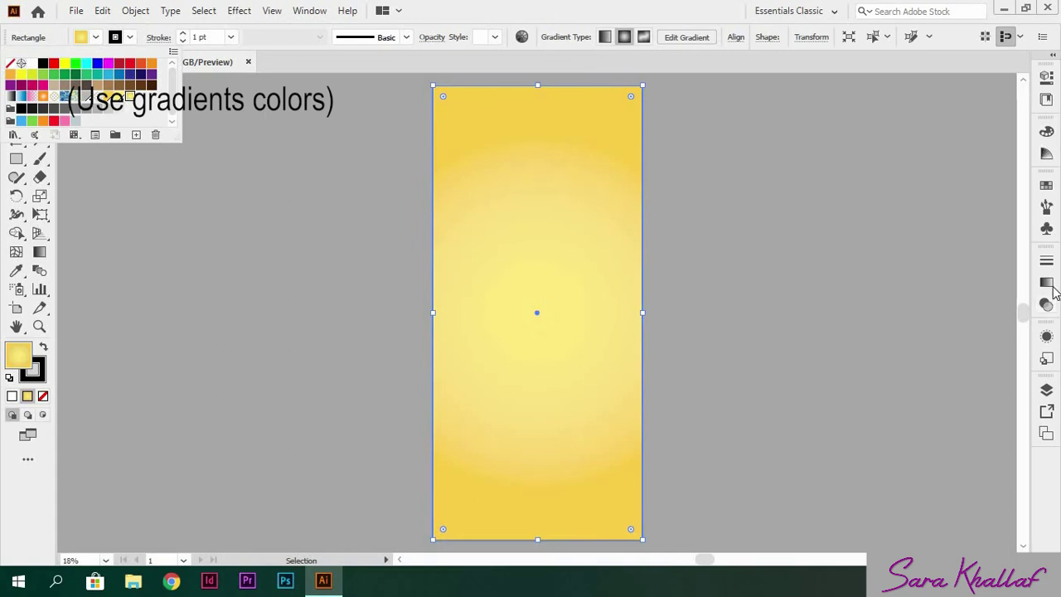
pyautogui.click(1047, 283)
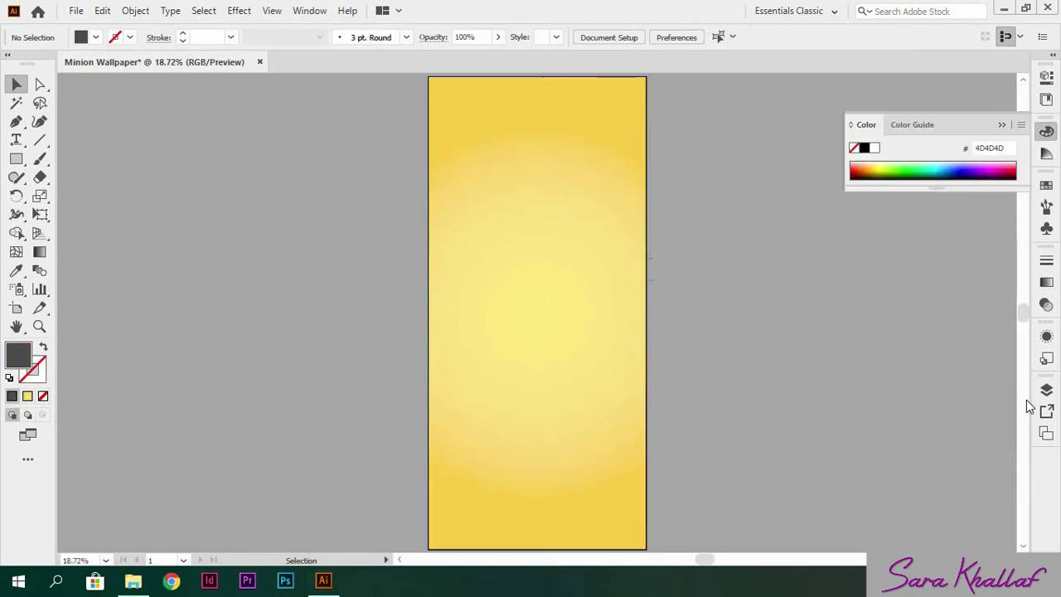
pyautogui.click(1047, 389)
pyautogui.click(985, 529)
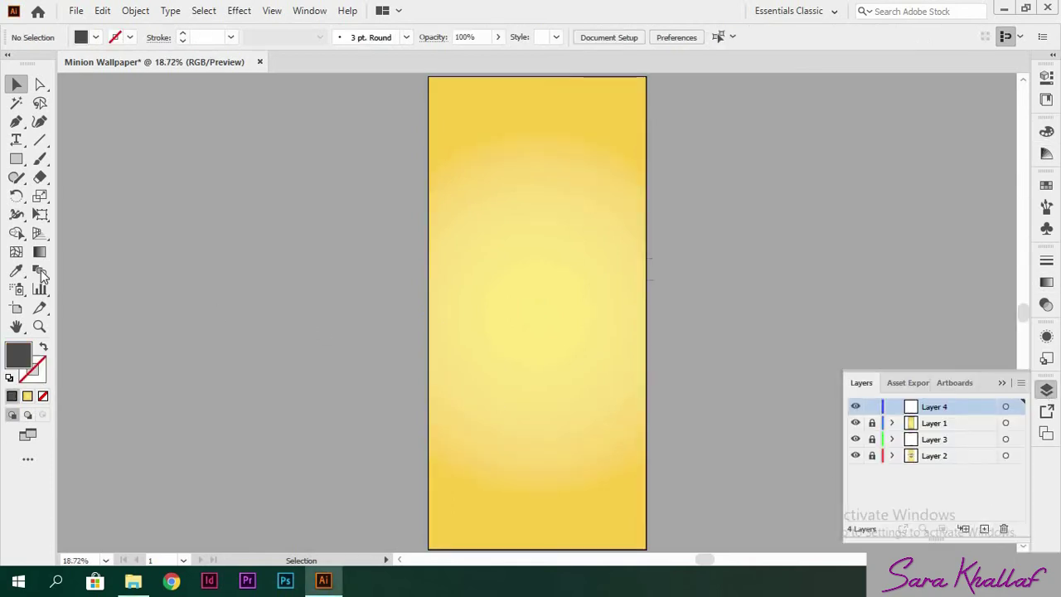
# Step: Draw a thin dark gray 1080 px-wide band across the artboard just above centre
pyautogui.click(16, 159)
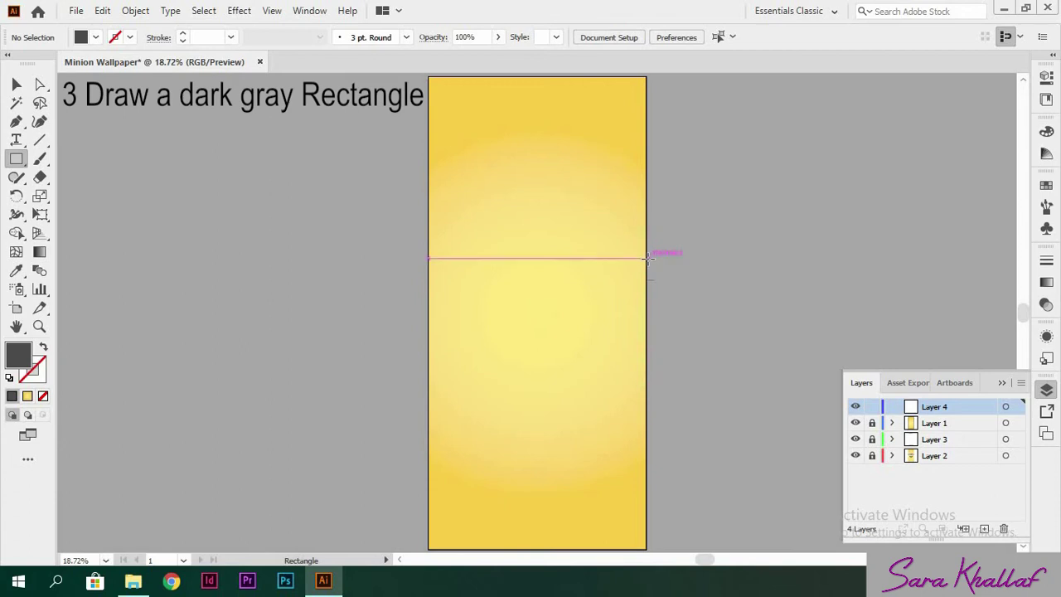
pyautogui.moveTo(647, 260); pyautogui.dragTo(428, 279)
pyautogui.click(17, 84)
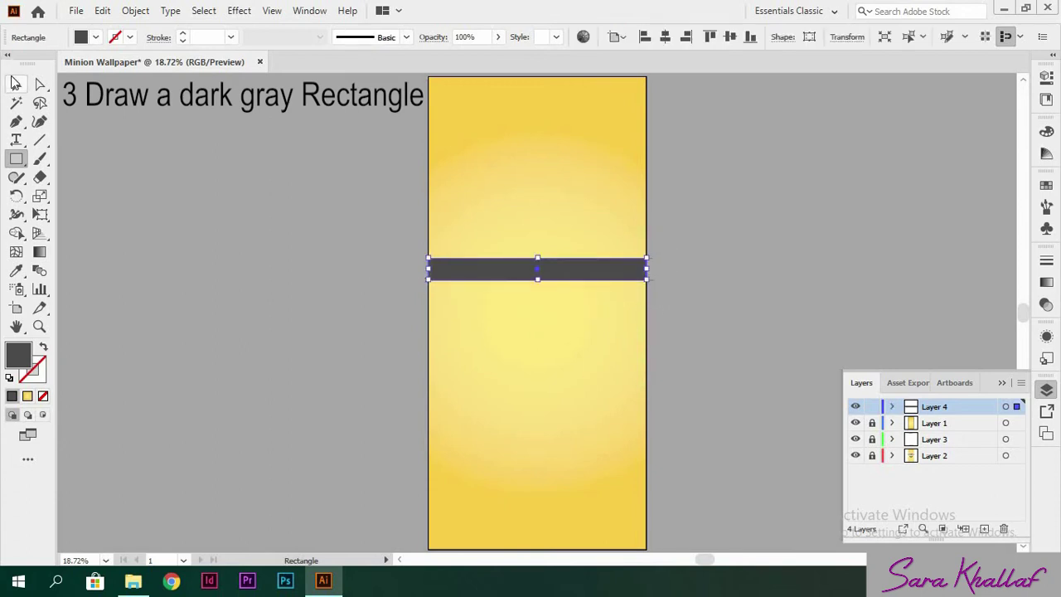
pyautogui.click(273, 256)
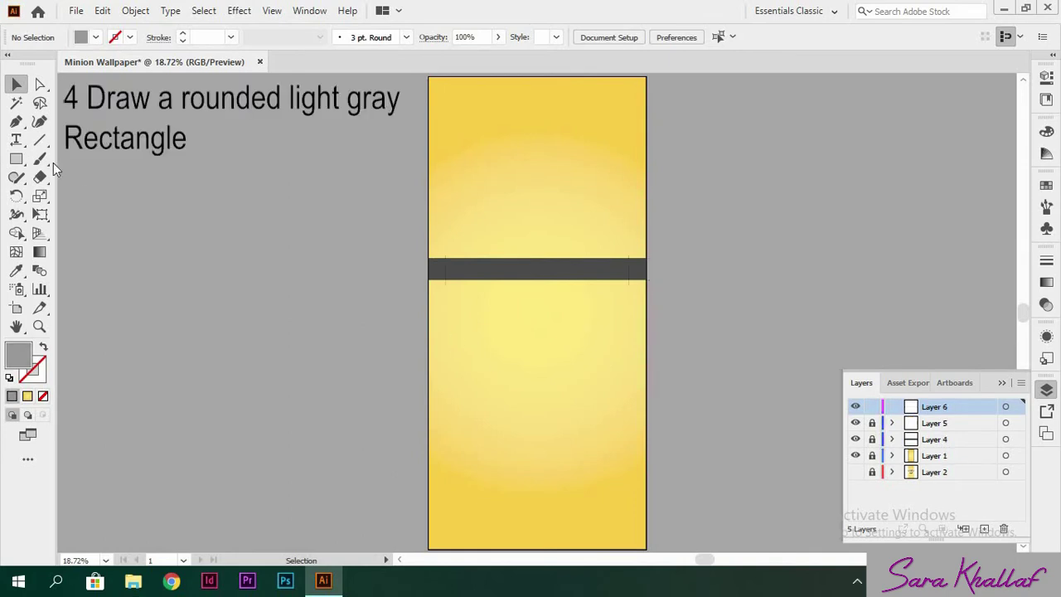
# Step: Draw a light gray 910 × 147 px rectangle over the strap with 13 px corner radius
pyautogui.click(16, 159)
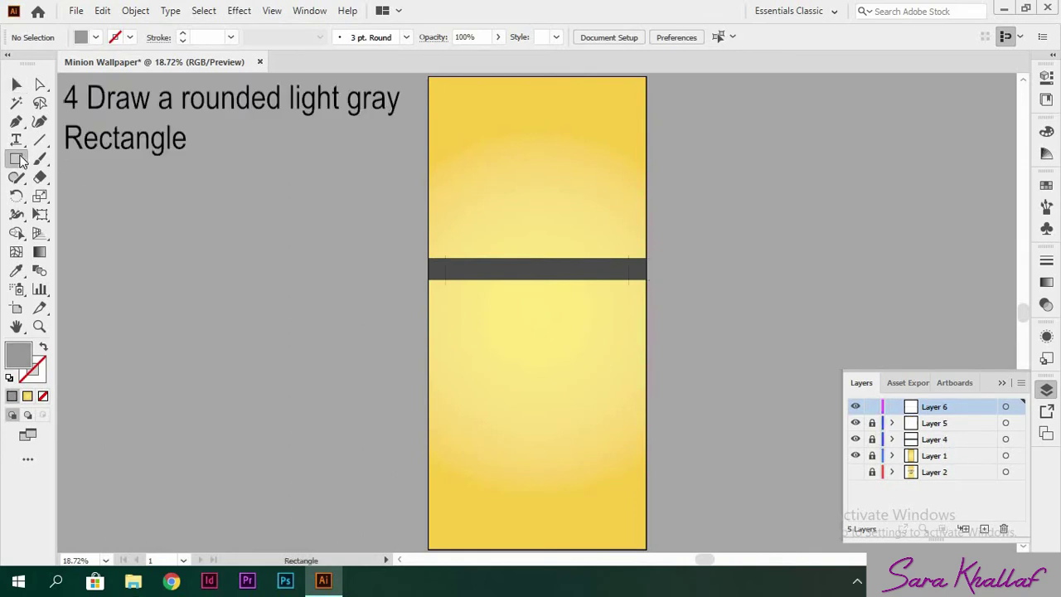
pyautogui.moveTo(629, 255); pyautogui.dragTo(445, 284)
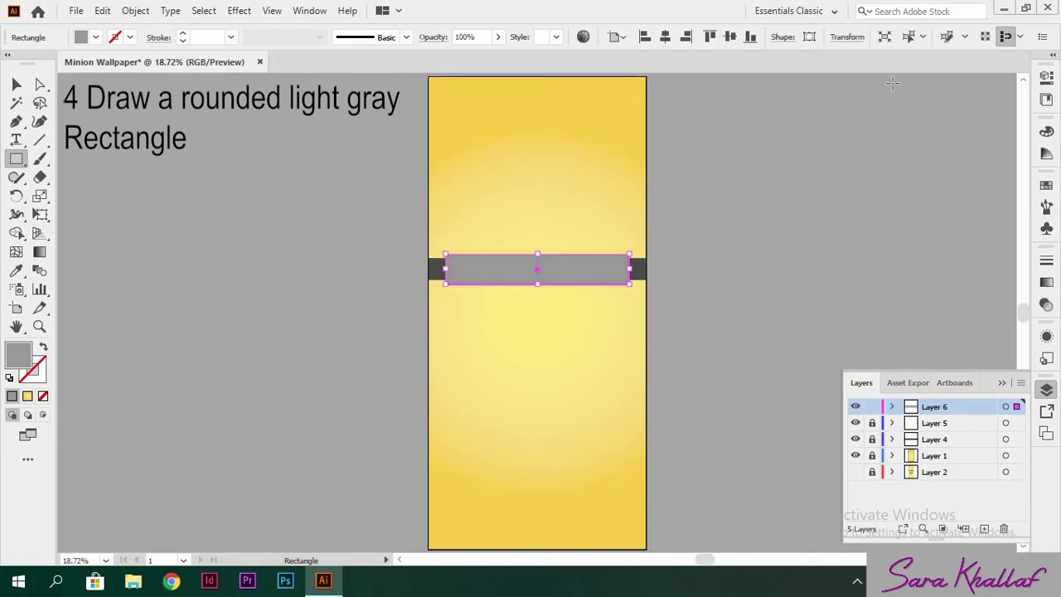
pyautogui.click(1048, 76)
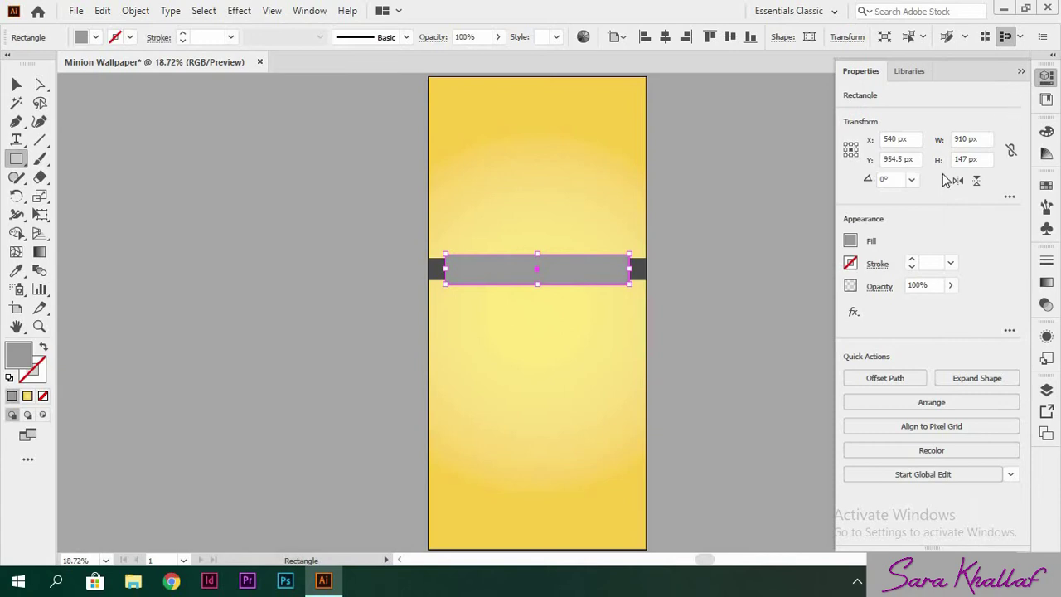
pyautogui.click(1010, 197)
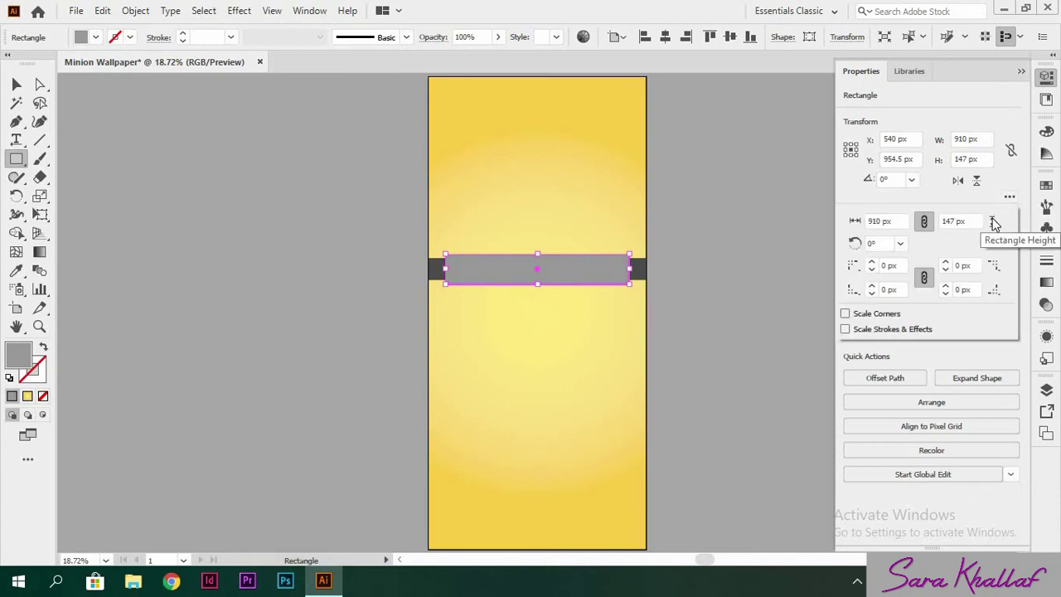
pyautogui.click(889, 266)
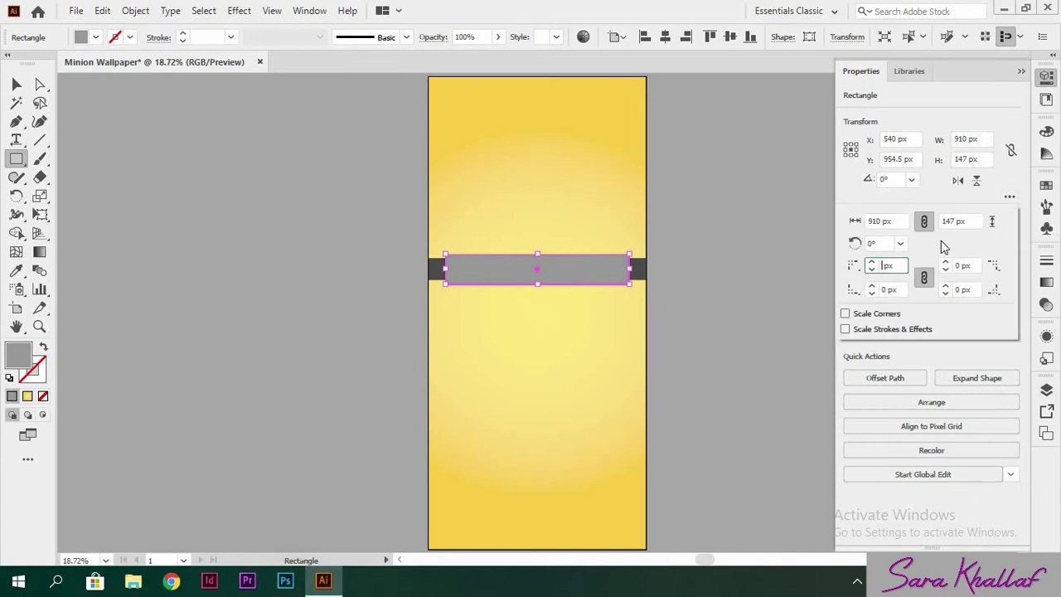
pyautogui.write('13')
pyautogui.press('Return')
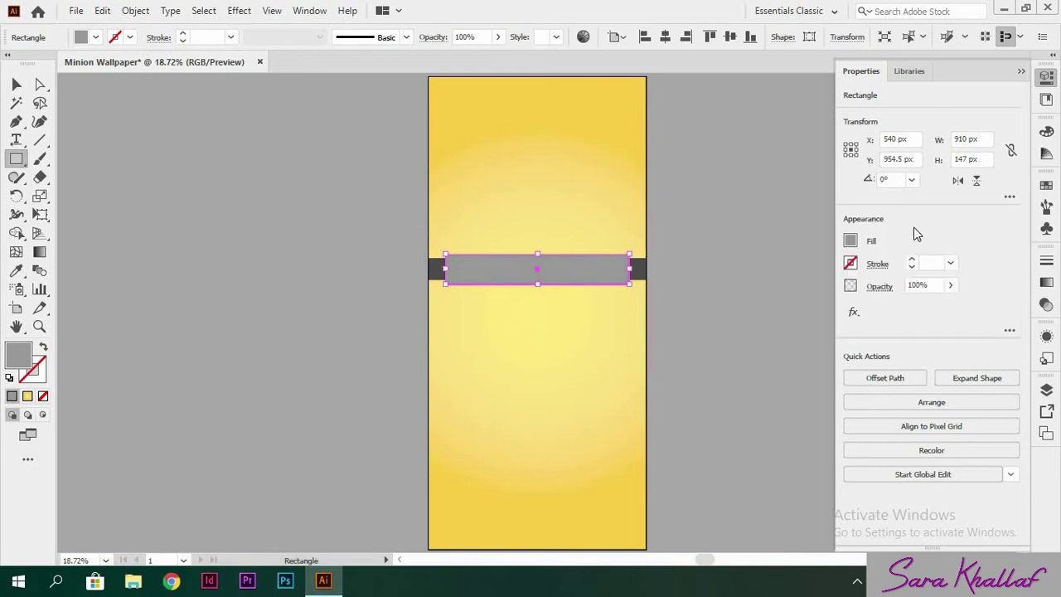
pyautogui.press('v')
pyautogui.click(121, 171)
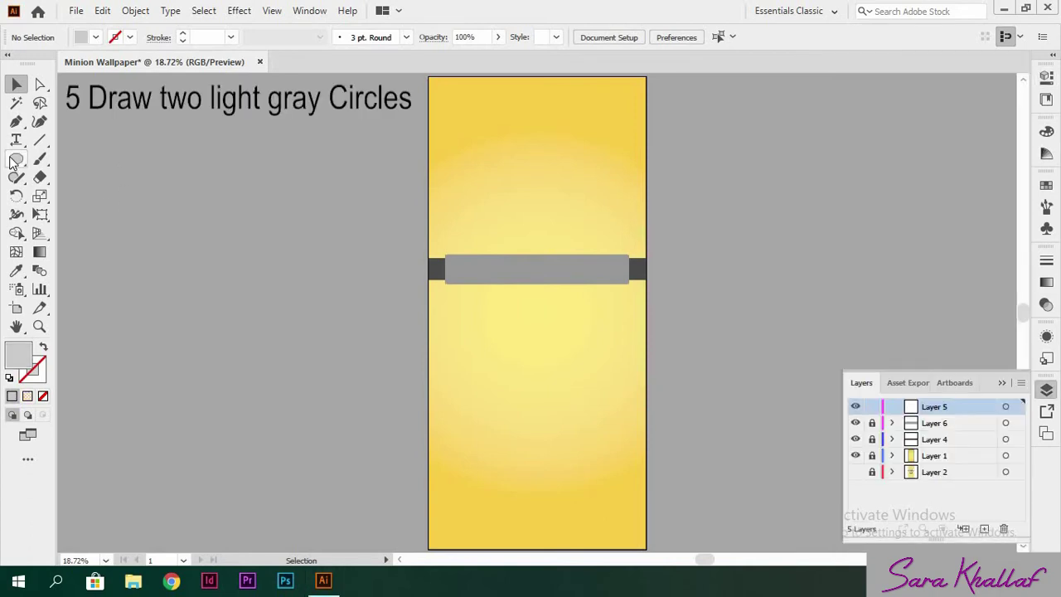
# Step: Create a 453 px light gray circle on the right of the strap and copy it left
pyautogui.press('l')
pyautogui.click(578, 270)
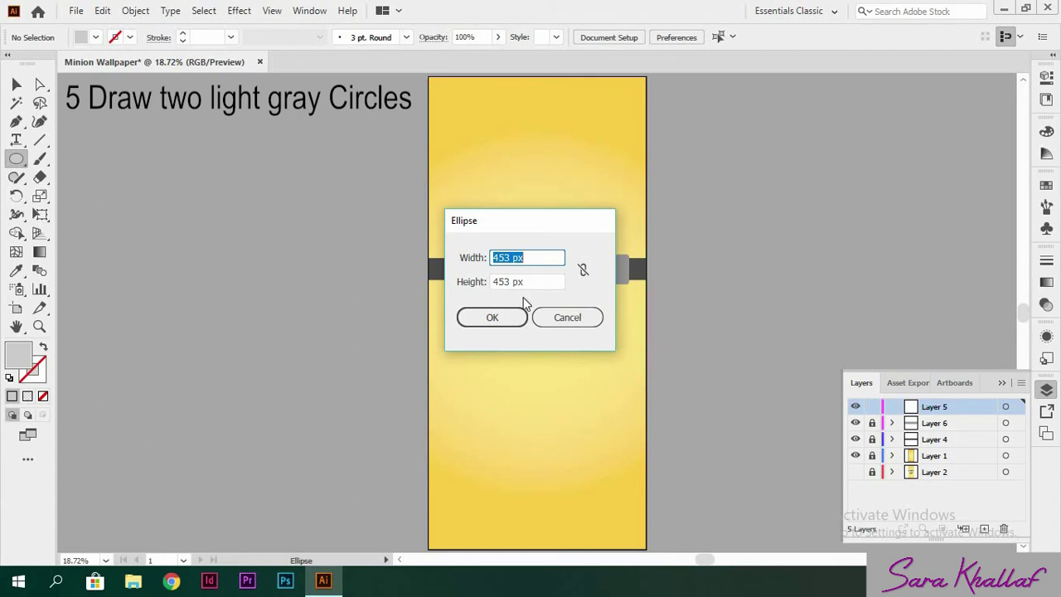
pyautogui.click(492, 317)
pyautogui.click(16, 85)
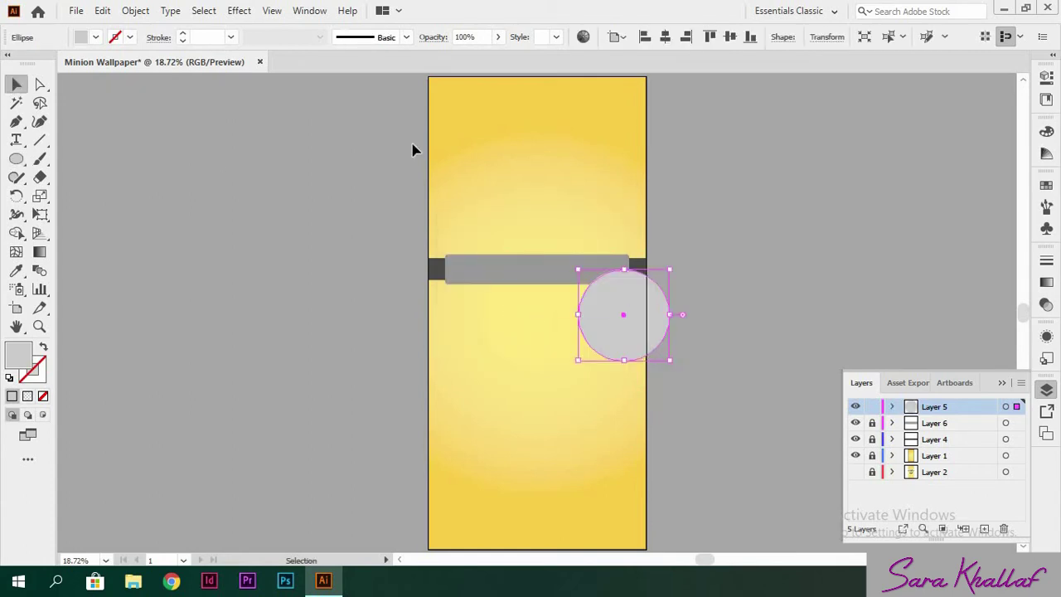
pyautogui.moveTo(620, 334)
pyautogui.mouseDown()
pyautogui.moveTo(571, 283)
pyautogui.moveTo(490, 283)
pyautogui.mouseUp()
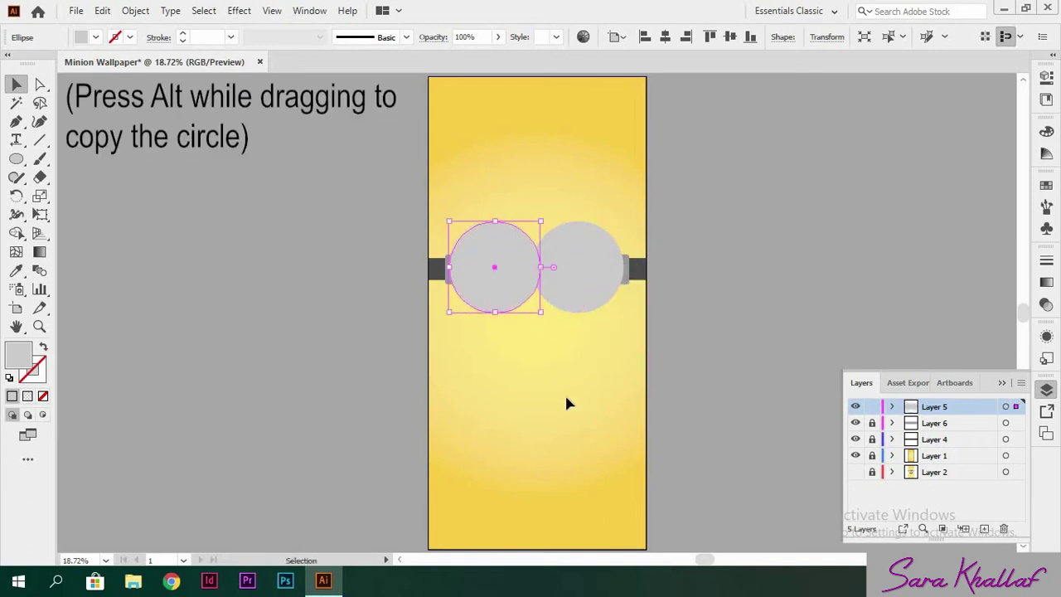
pyautogui.click(565, 392)
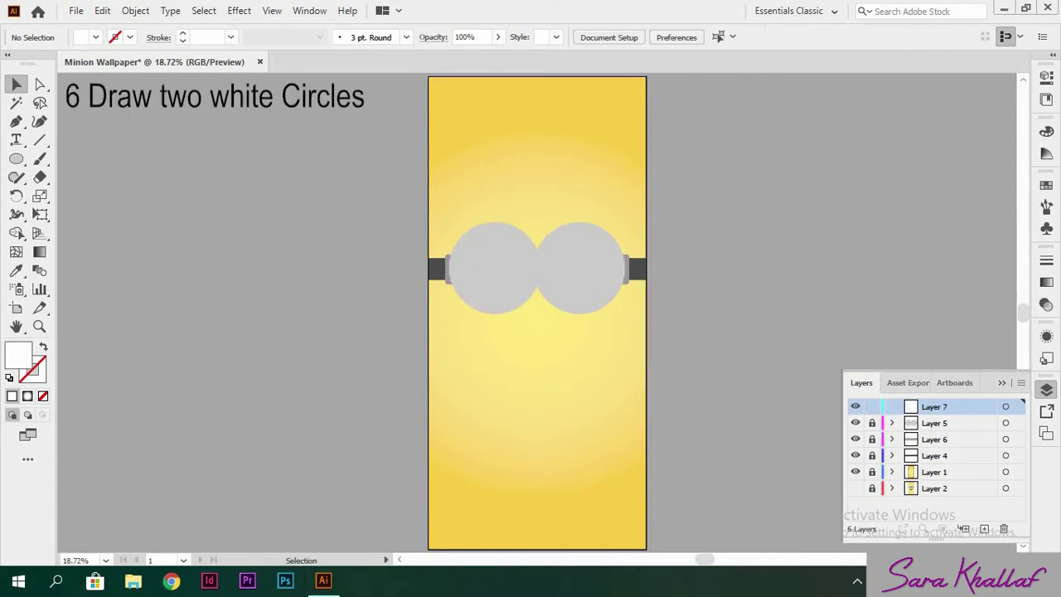
# Step: Centre a 347 px white circle in the right goggle and copy it into the left
pyautogui.click(16, 159)
pyautogui.click(579, 267)
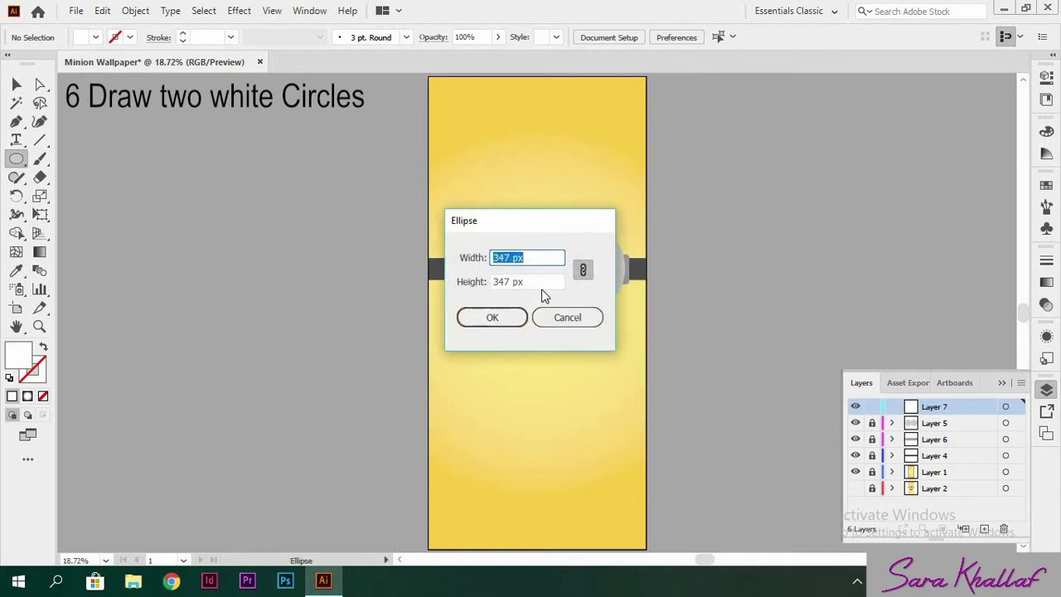
pyautogui.click(492, 317)
pyautogui.click(16, 84)
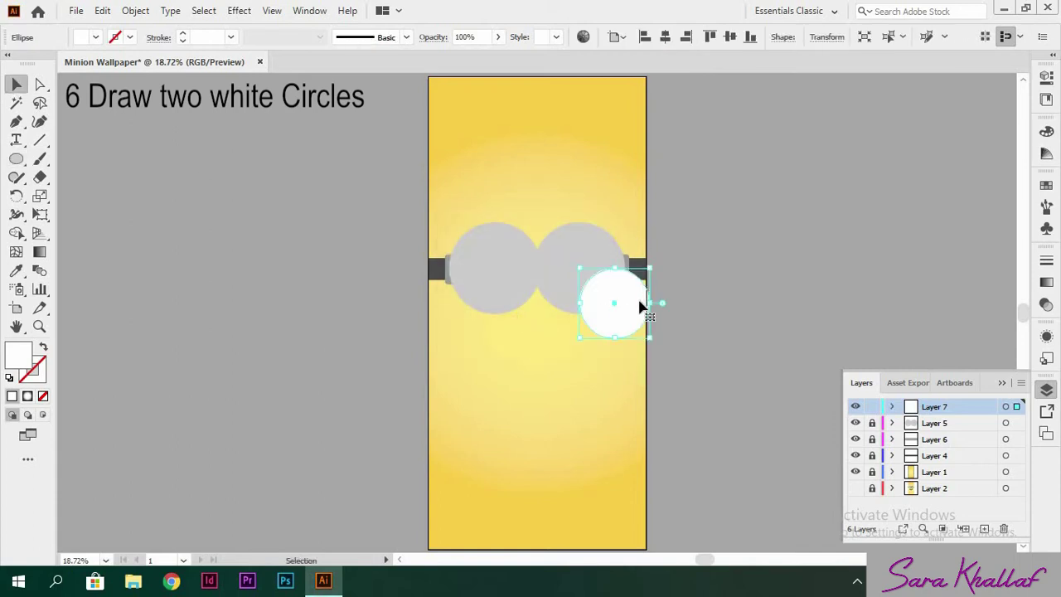
pyautogui.moveTo(628, 309)
pyautogui.mouseDown()
pyautogui.moveTo(601, 283)
pyautogui.moveTo(512, 283)
pyautogui.mouseUp()
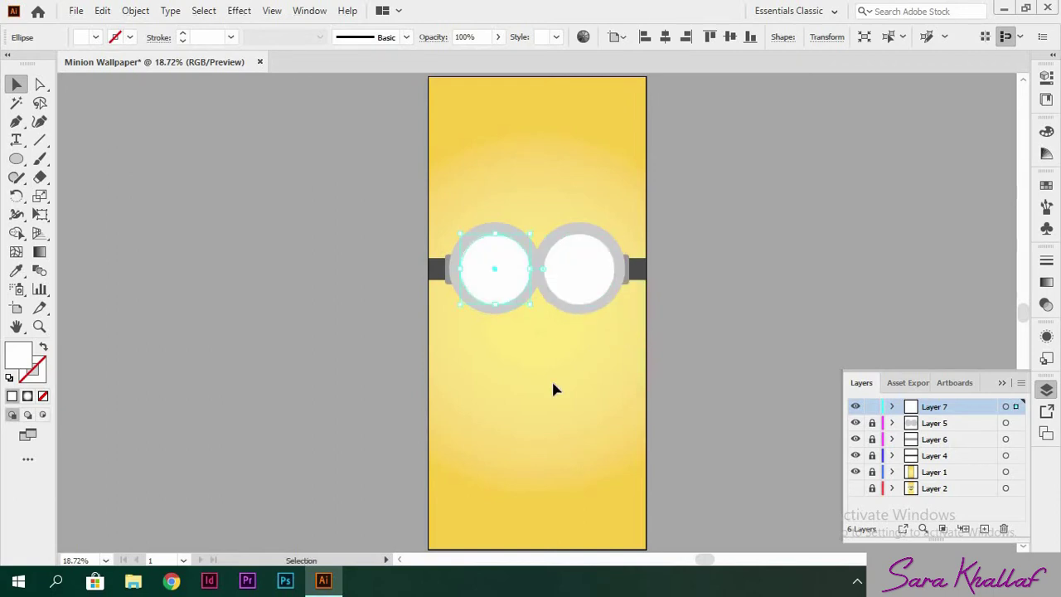
pyautogui.click(552, 386)
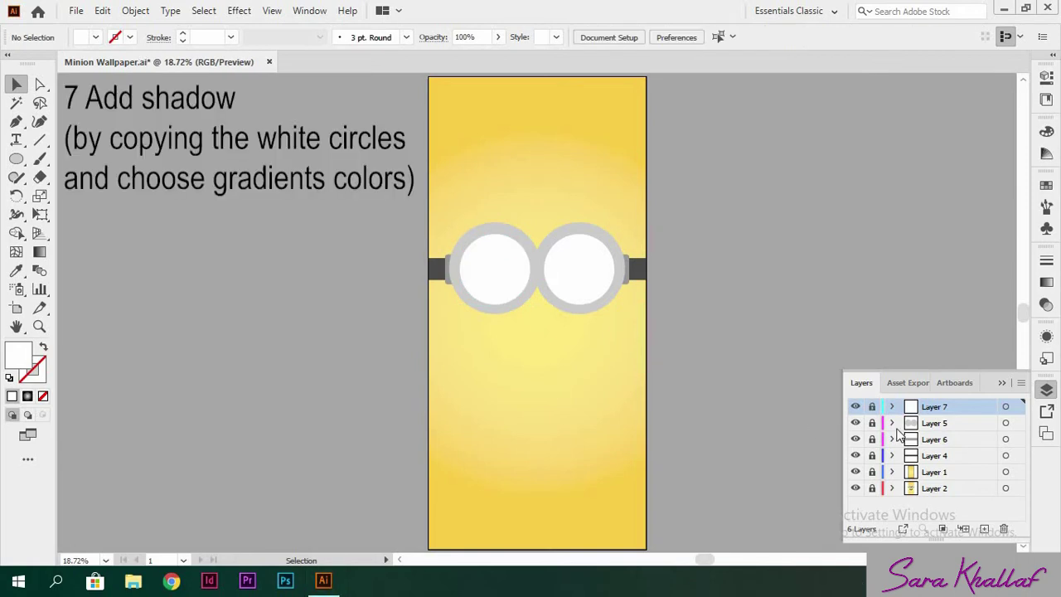
# Step: Duplicate the white-lens layer, unlock it, and select the copied right lens
pyautogui.moveTo(982, 417); pyautogui.dragTo(984, 529)
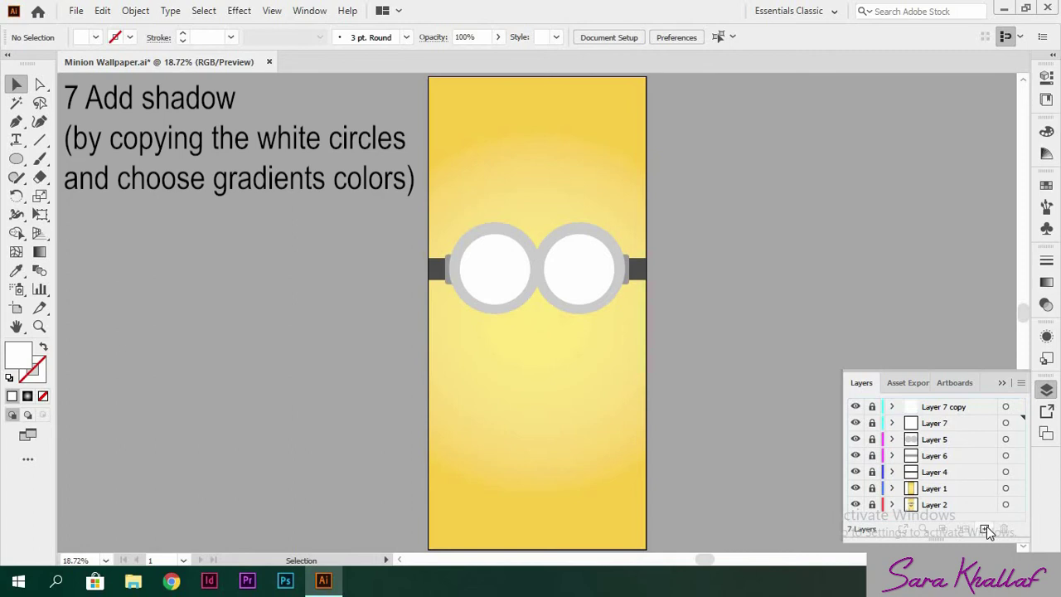
pyautogui.click(871, 407)
pyautogui.click(523, 291)
pyautogui.click(571, 270)
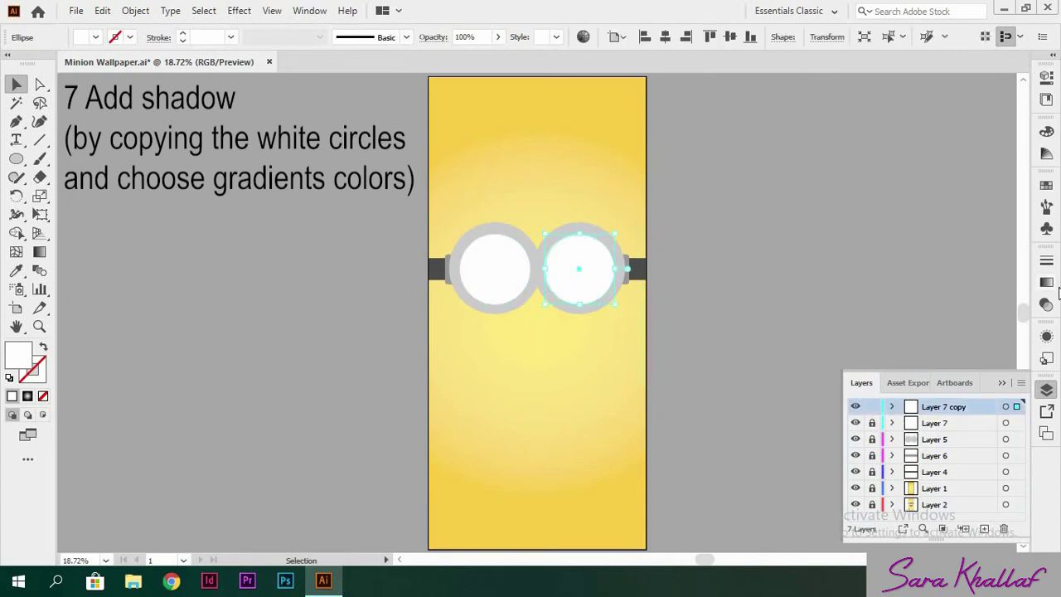
# Step: Give the right lens a white-to-dark-grey radial gradient with the midpoint pushed toward grey
pyautogui.click(1047, 283)
pyautogui.click(948, 278)
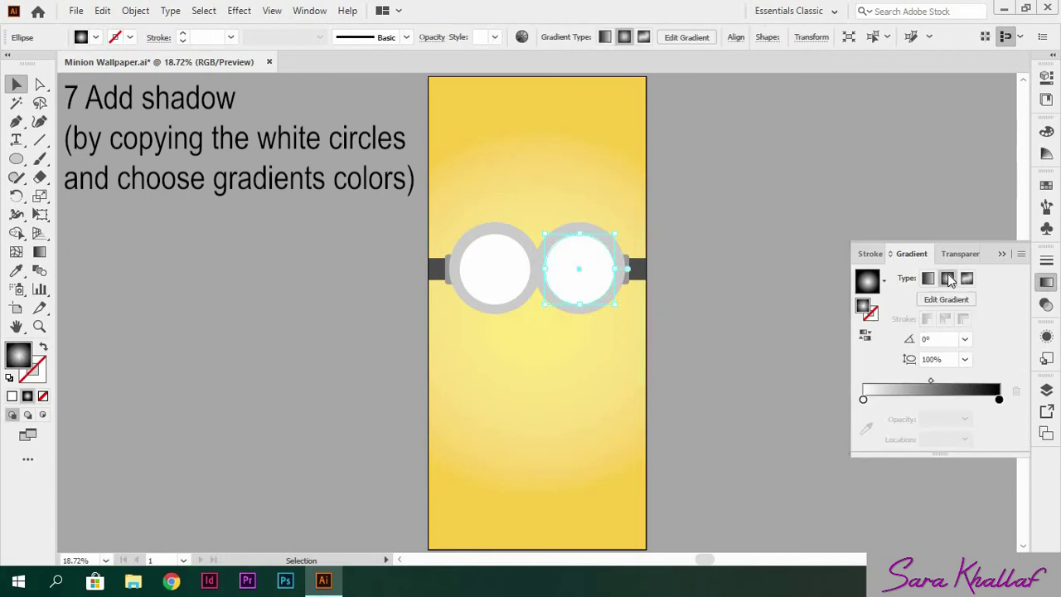
pyautogui.doubleClick(1000, 399)
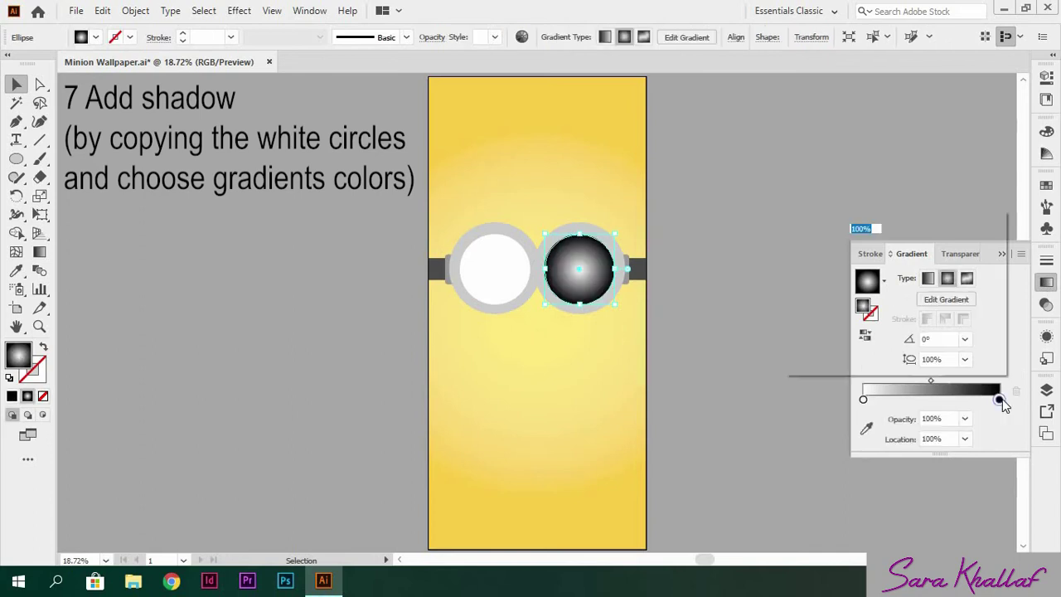
pyautogui.click(854, 281)
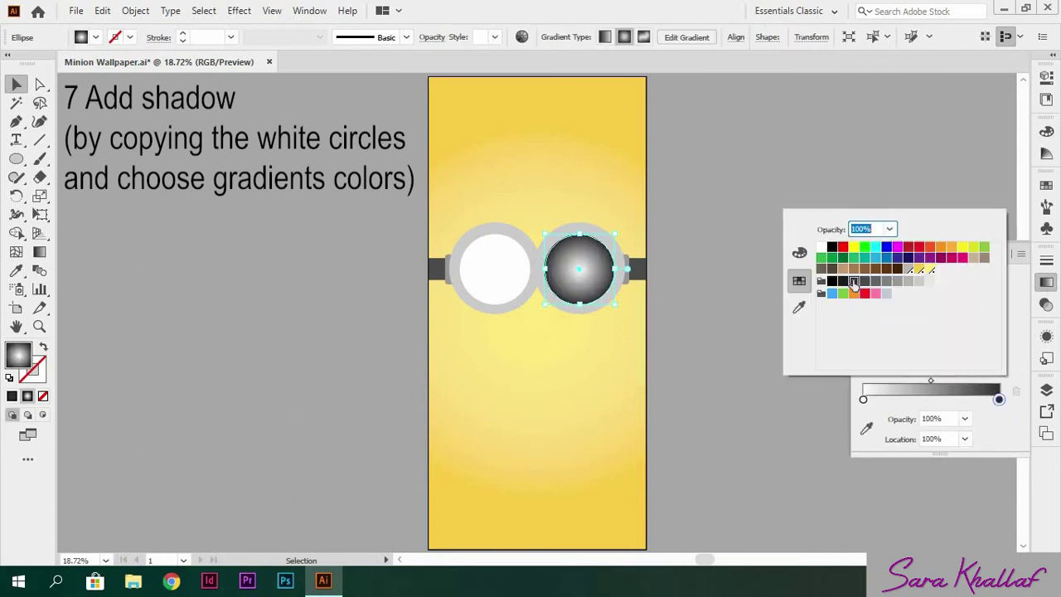
pyautogui.click(932, 380)
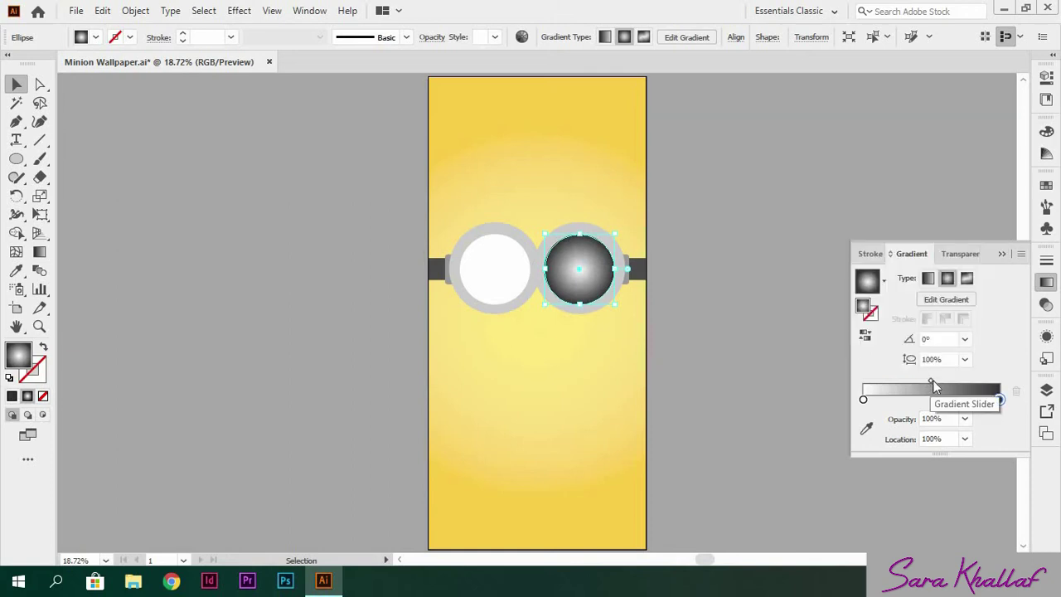
pyautogui.moveTo(932, 380); pyautogui.dragTo(983, 382)
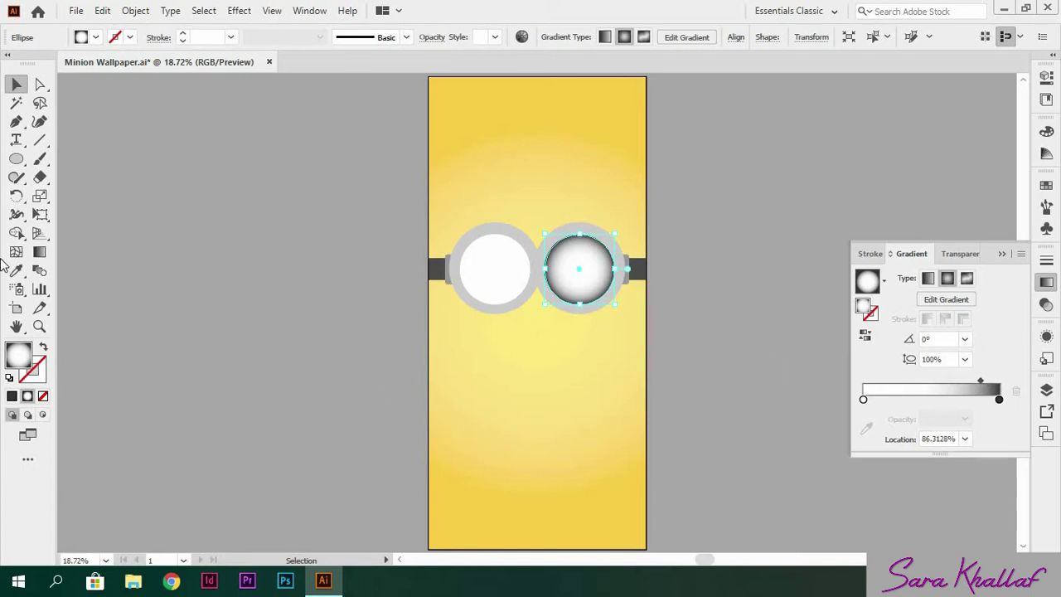
# Step: Stretch and angle the lens gradient diagonally with the Gradient tool
pyautogui.click(39, 252)
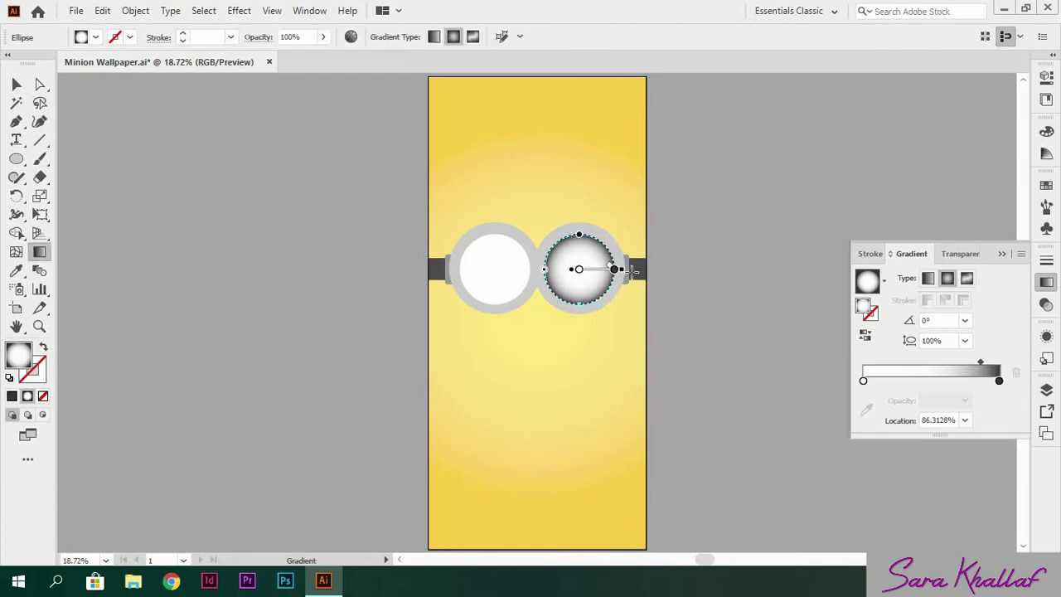
pyautogui.moveTo(613, 266); pyautogui.dragTo(628, 269)
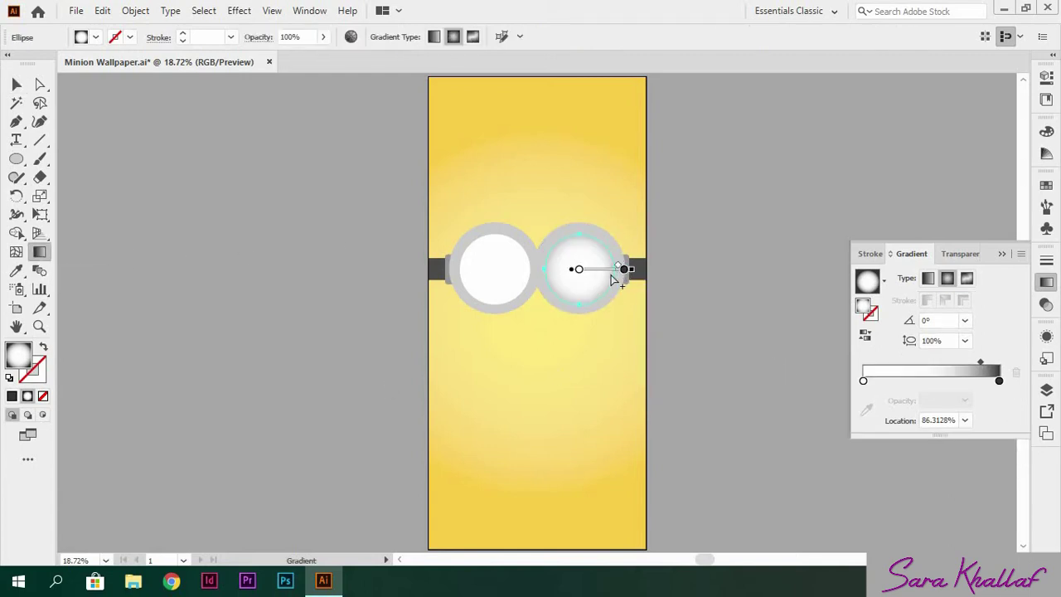
pyautogui.moveTo(635, 339); pyautogui.dragTo(652, 322)
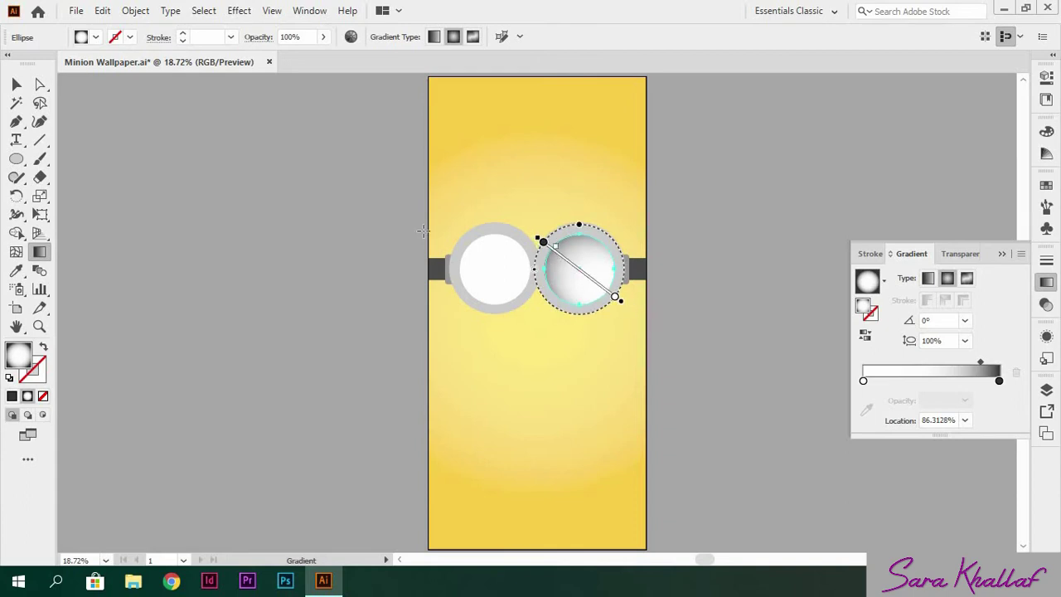
pyautogui.press('v')
pyautogui.click(199, 205)
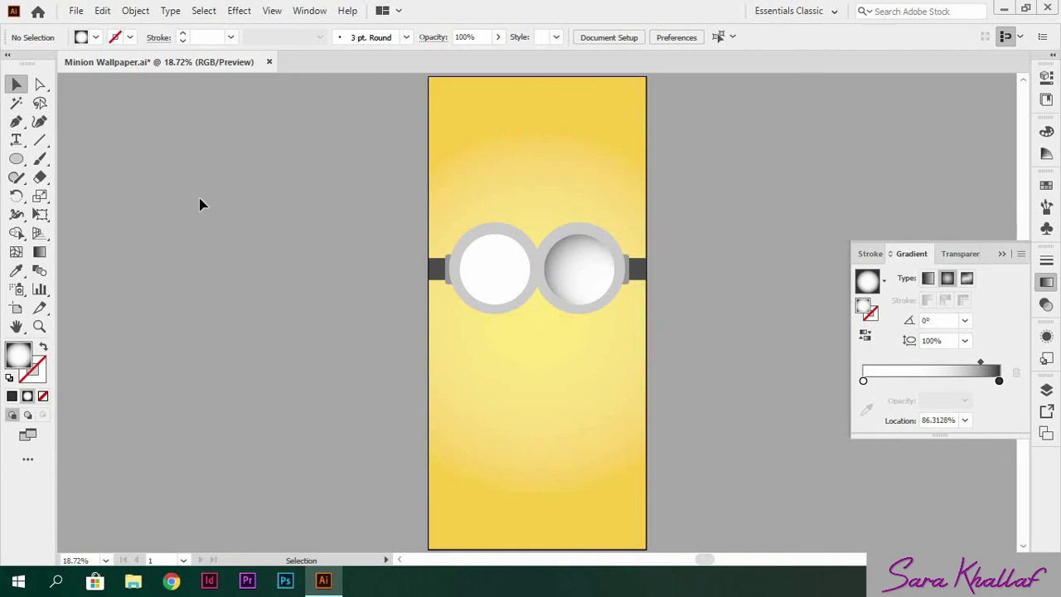
# Step: Nudge the right lens left and place a 132 px pupil circle on it
pyautogui.moveTo(555, 275); pyautogui.dragTo(474, 277)
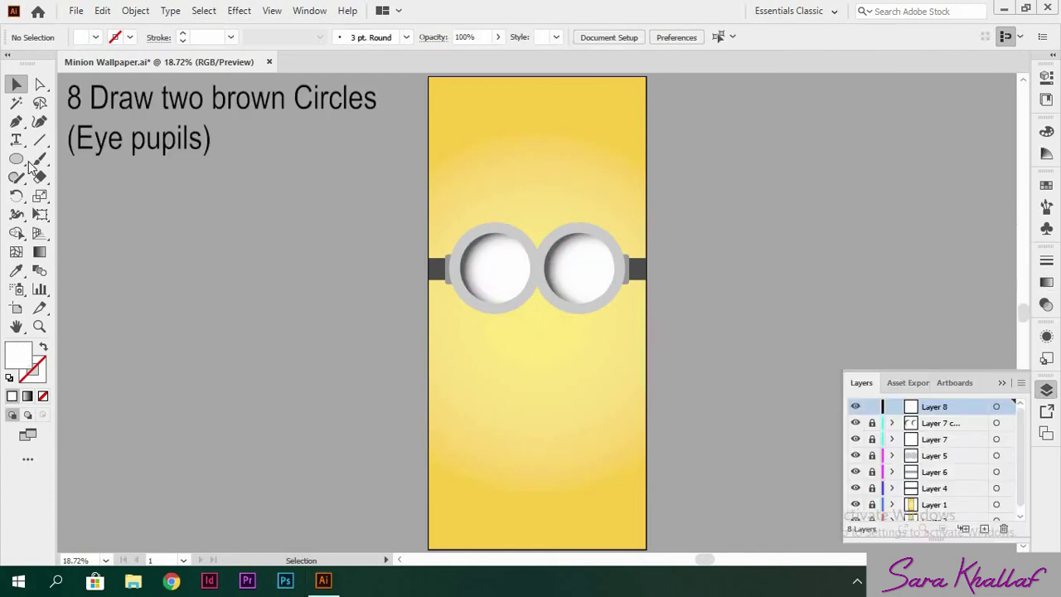
pyautogui.click(16, 158)
pyautogui.click(581, 272)
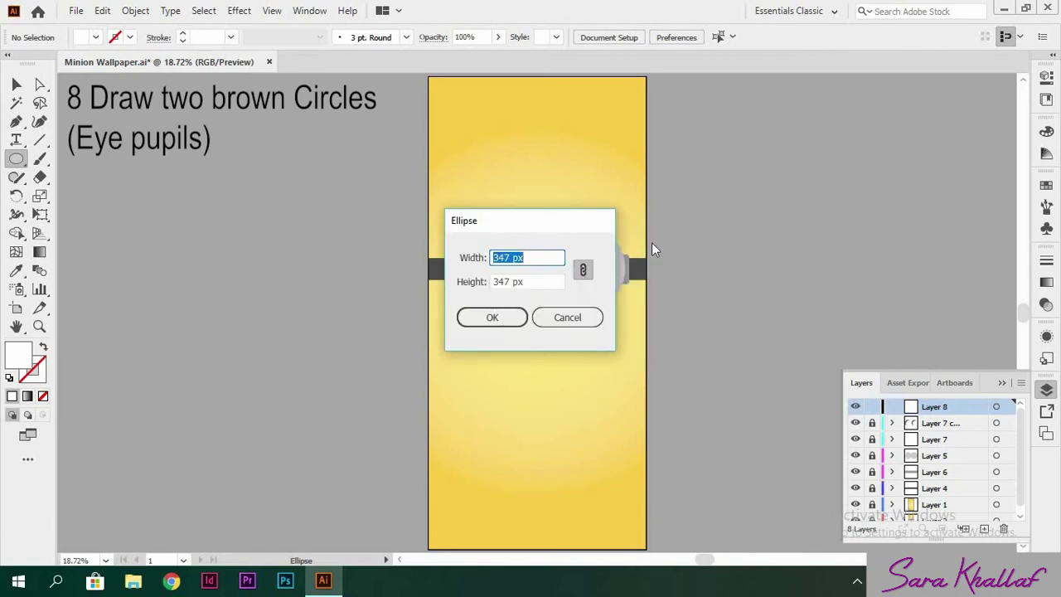
pyautogui.write('132')
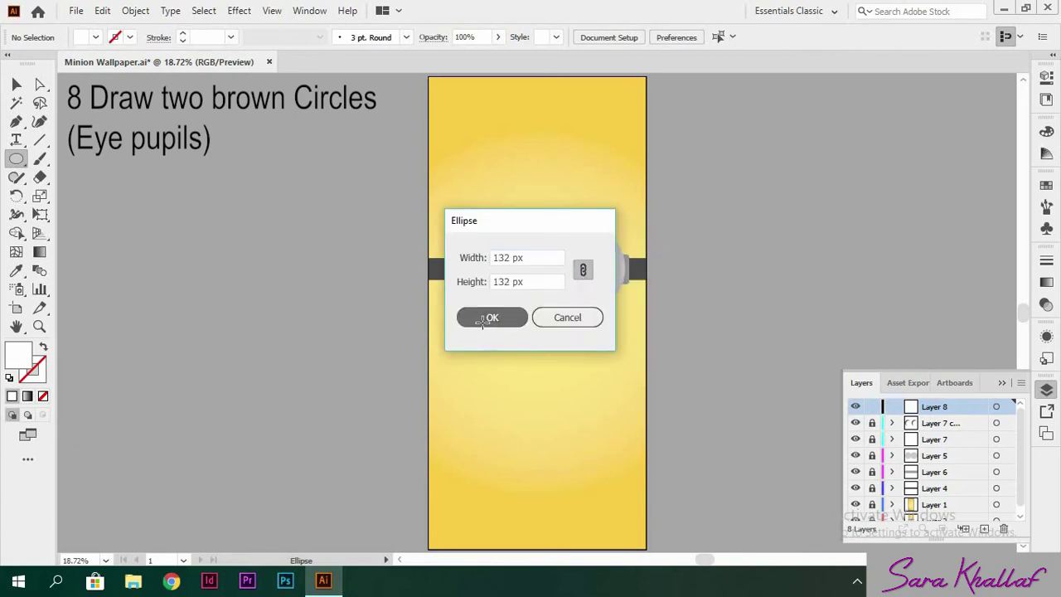
pyautogui.click(492, 317)
pyautogui.click(16, 83)
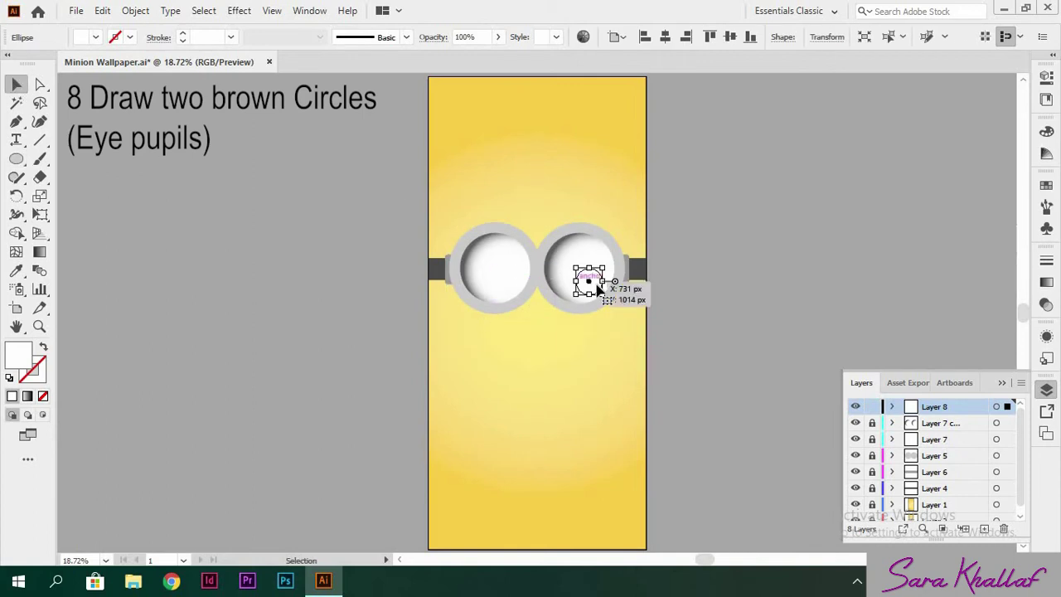
pyautogui.moveTo(593, 290); pyautogui.dragTo(581, 277)
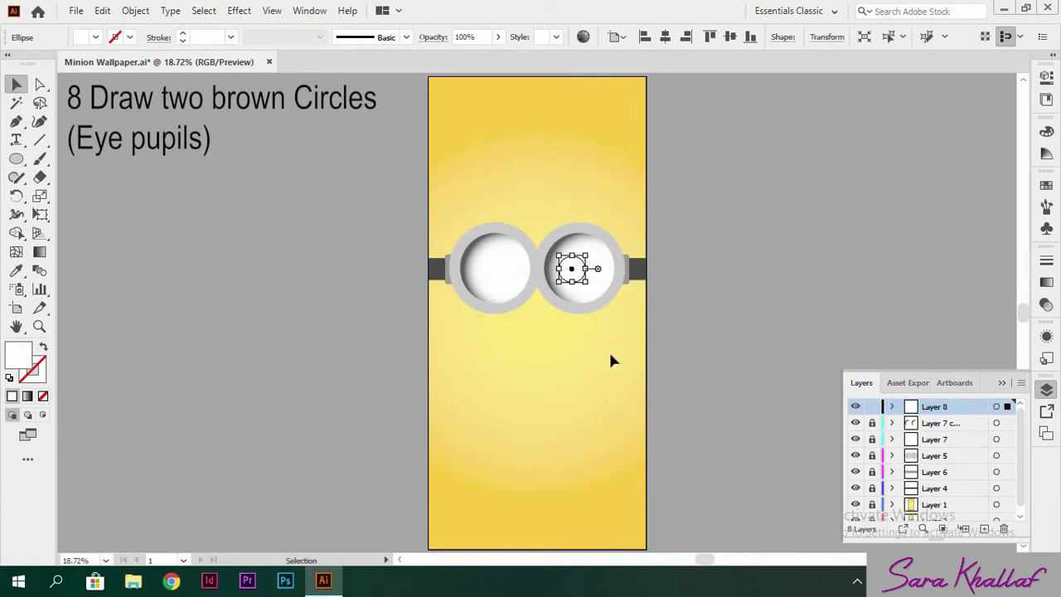
# Step: Give the pupil a radial gradient with an extra brown stop near the dark end
pyautogui.click(1046, 282)
pyautogui.click(948, 280)
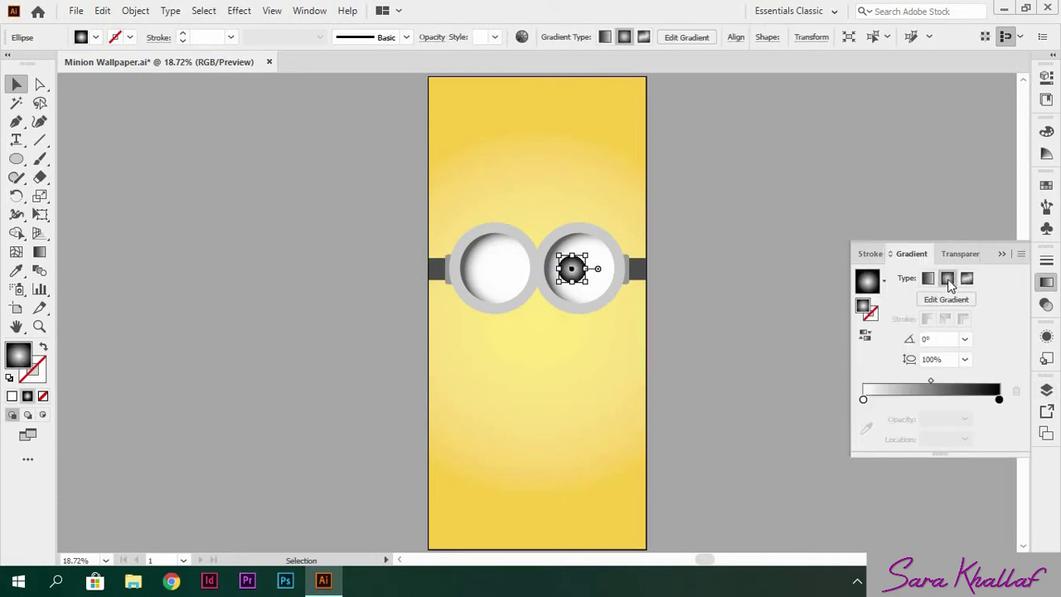
pyautogui.doubleClick(1000, 400)
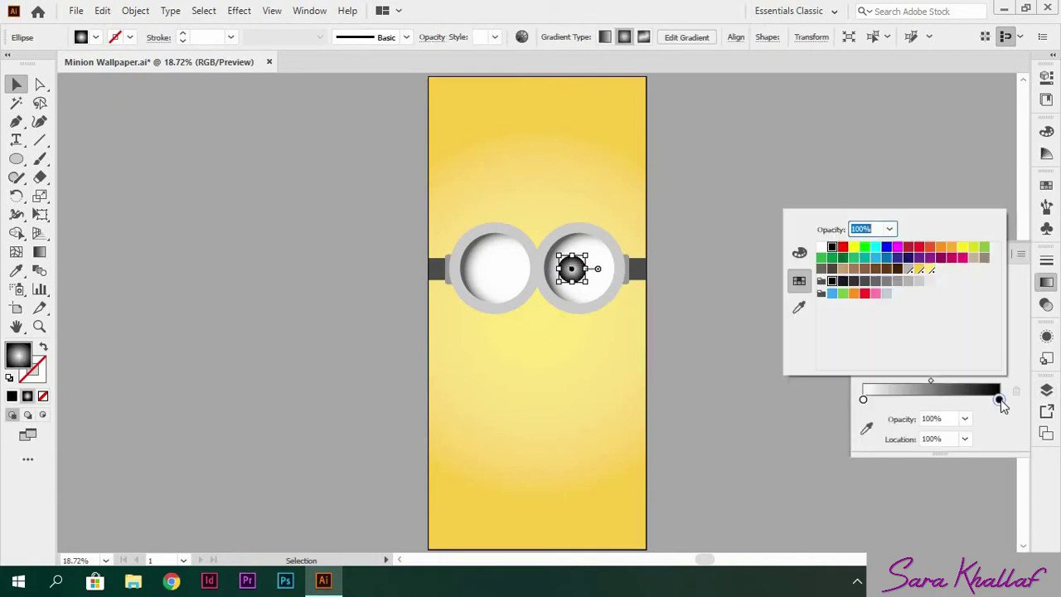
pyautogui.click(987, 415)
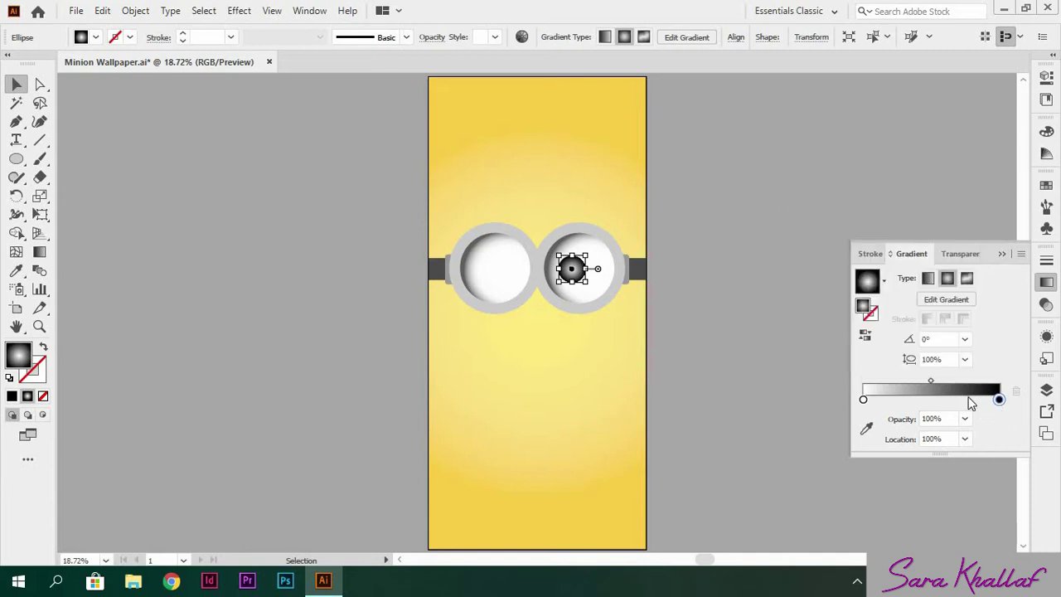
pyautogui.click(965, 399)
pyautogui.doubleClick(965, 399)
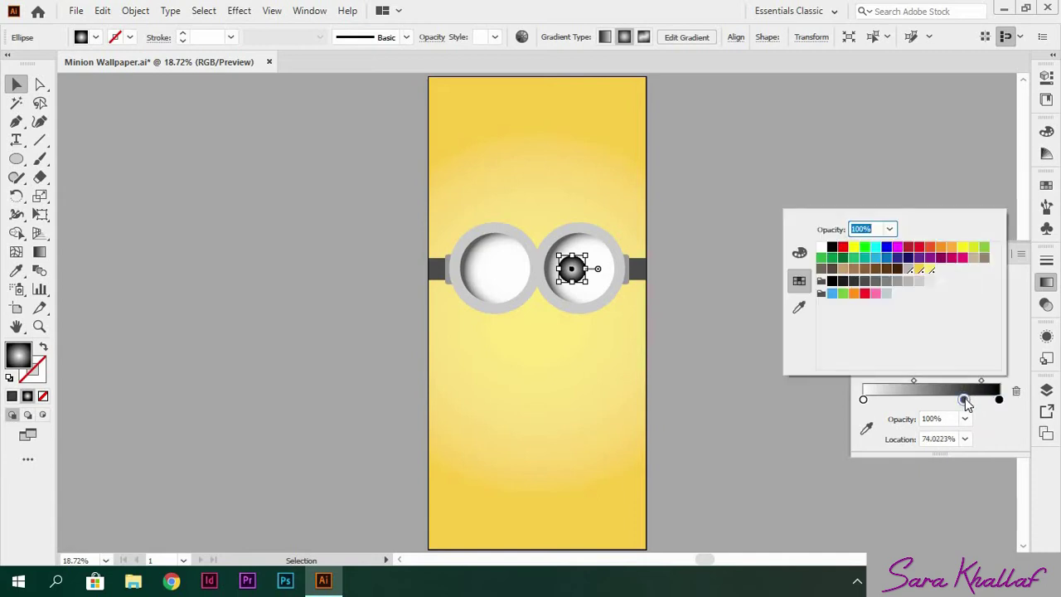
pyautogui.click(919, 400)
# Step: Add an orange stop around 40% and make the gradient's starting stop yellow
pyautogui.click(919, 399)
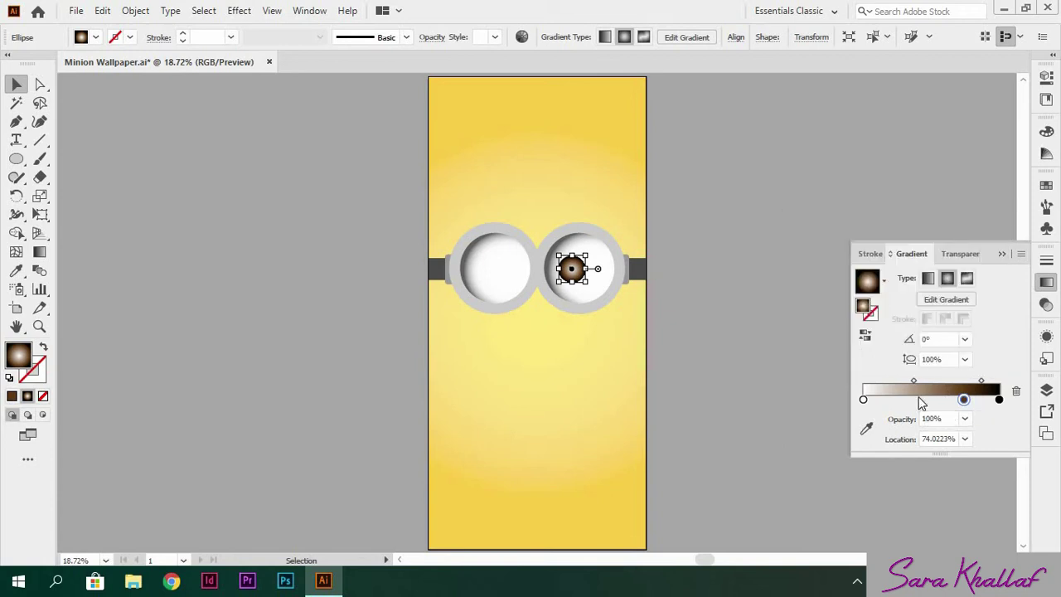
pyautogui.doubleClick(919, 400)
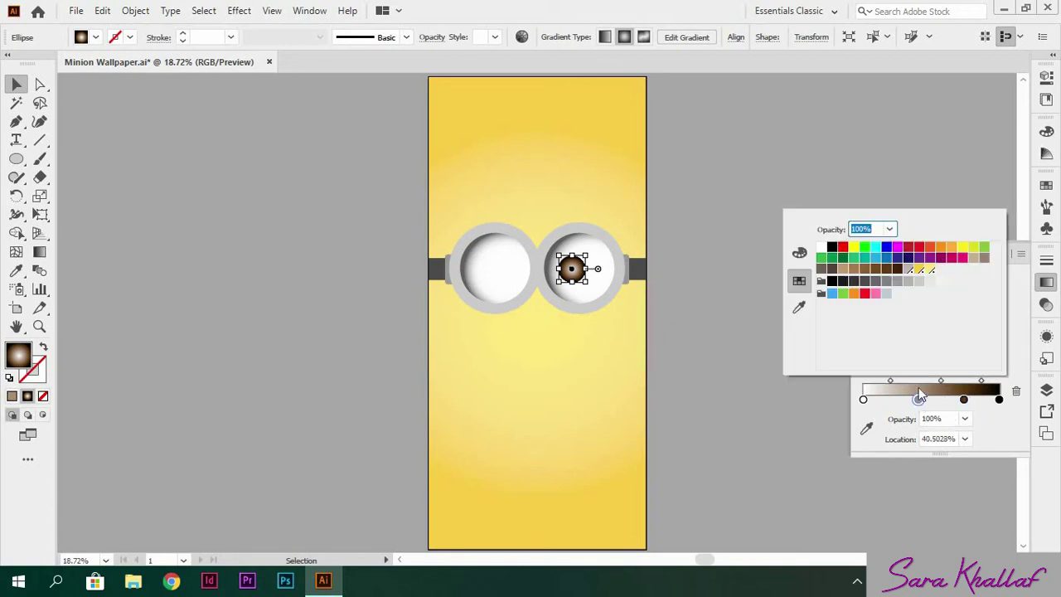
pyautogui.click(952, 247)
pyautogui.click(864, 399)
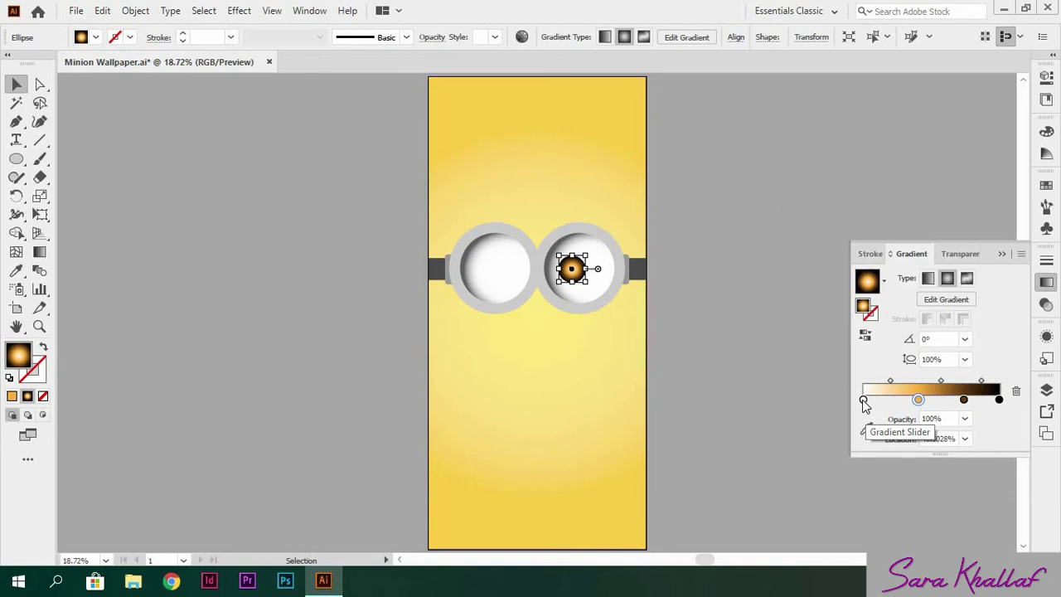
pyautogui.doubleClick(863, 400)
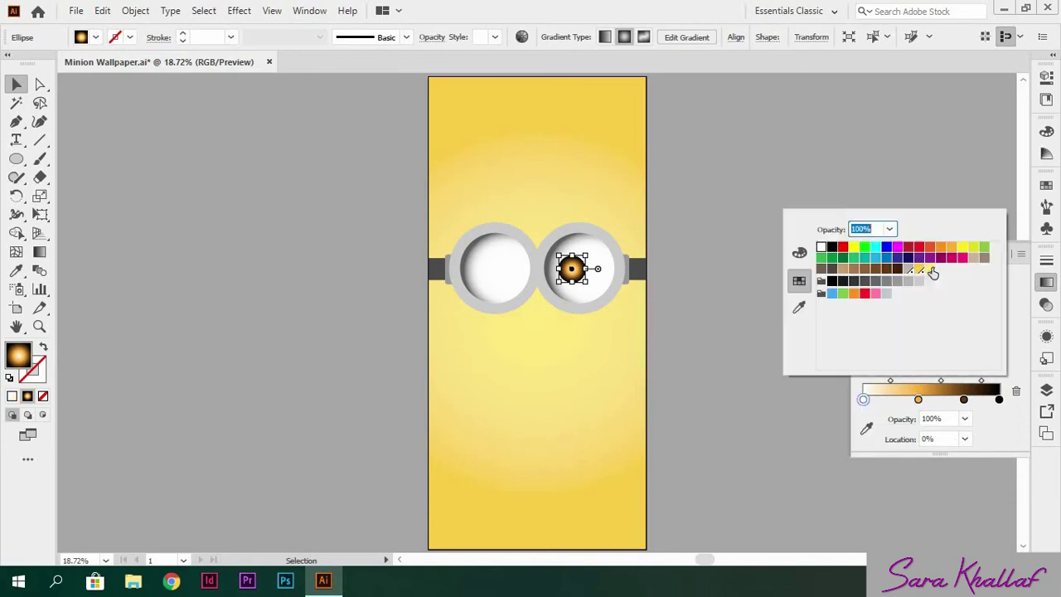
pyautogui.click(930, 269)
pyautogui.click(760, 408)
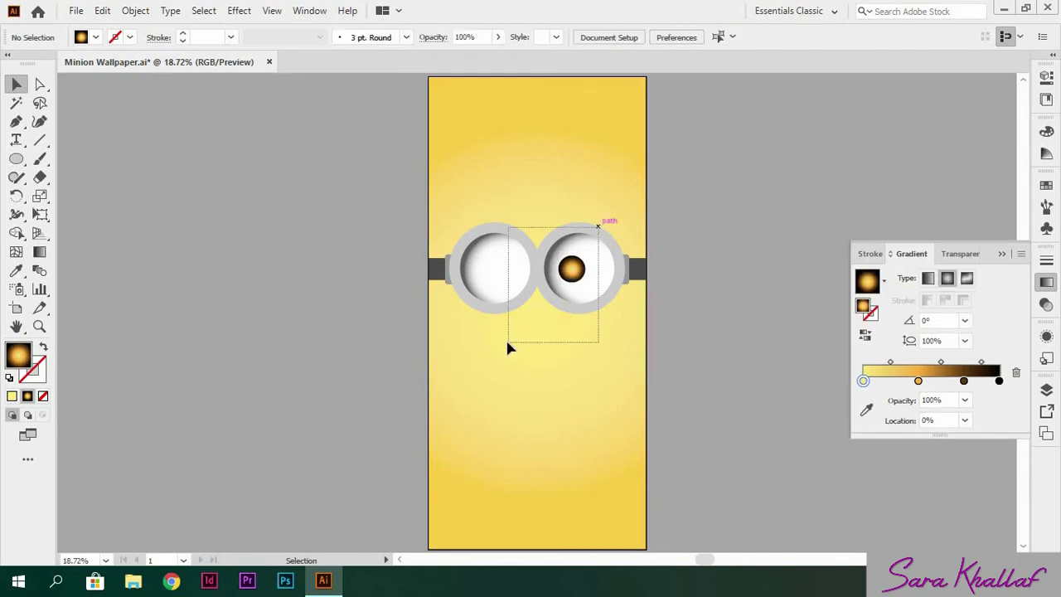
pyautogui.moveTo(598, 225); pyautogui.dragTo(507, 345)
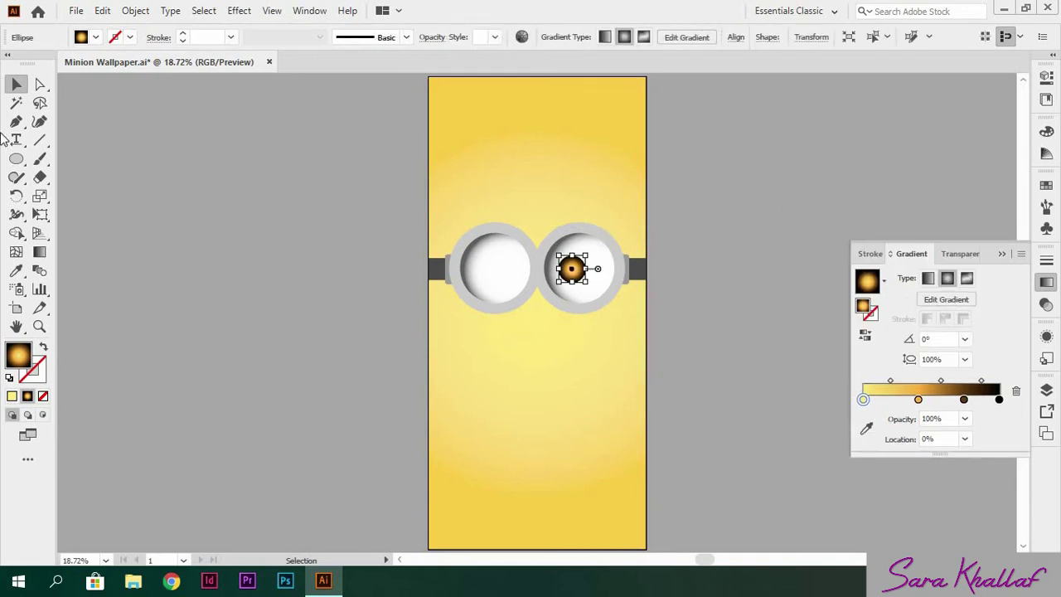
# Step: Widen and angle the pupil gradient diagonally, with the highlight toward the upper left
pyautogui.click(39, 251)
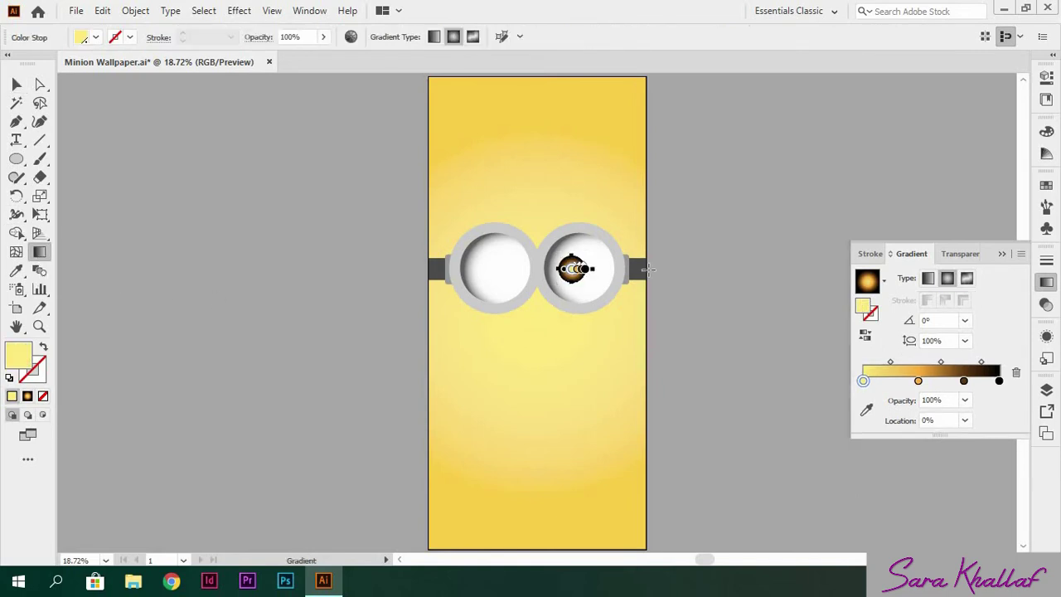
pyautogui.hotkey('ctrl', '+')
pyautogui.hotkey('ctrl', '+')
pyautogui.hotkey('ctrl', '+')
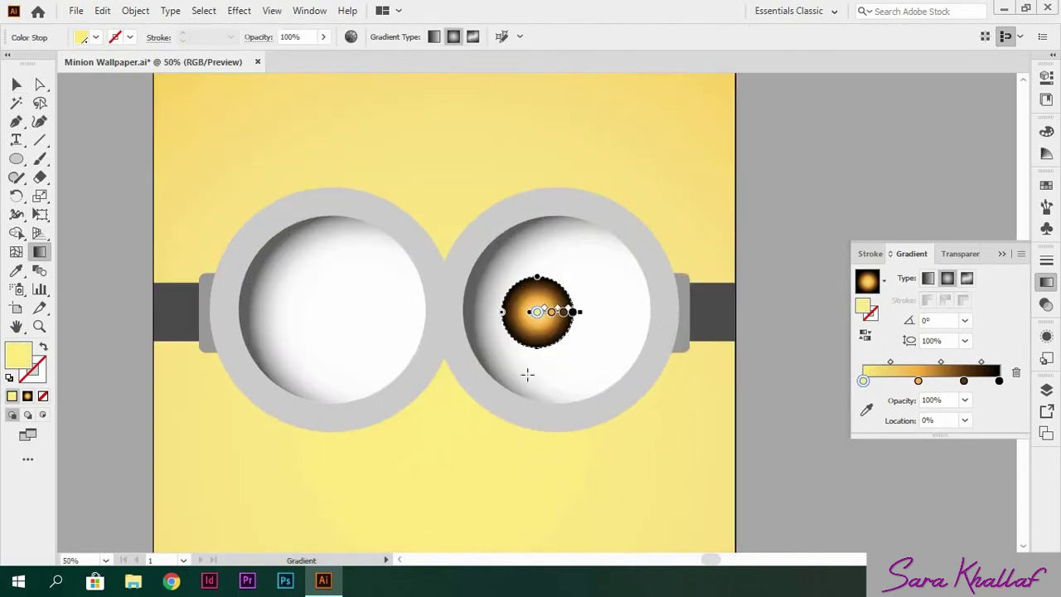
pyautogui.moveTo(583, 345); pyautogui.dragTo(589, 312)
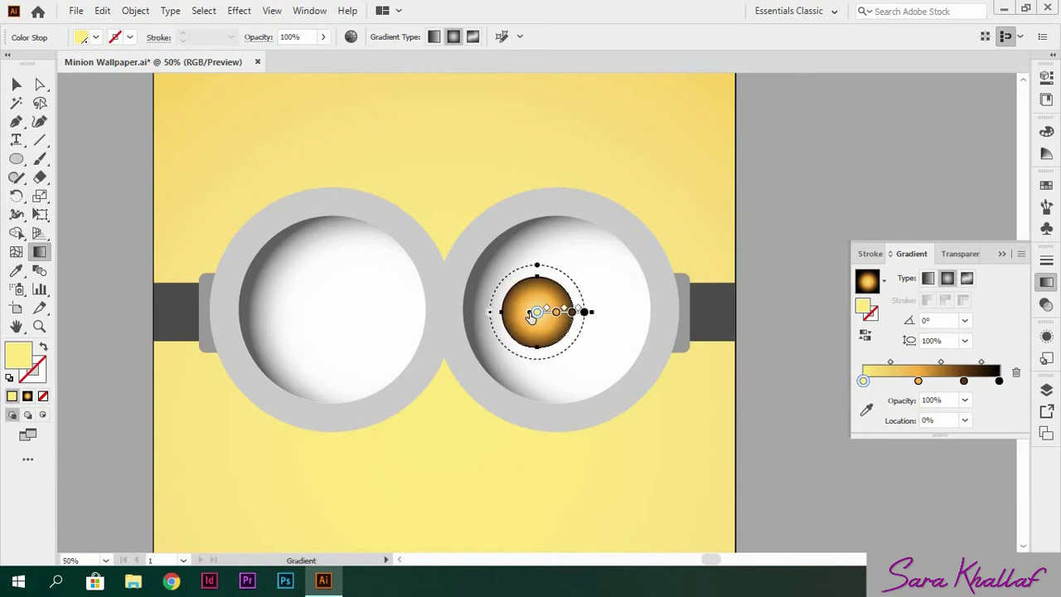
pyautogui.moveTo(584, 311)
pyautogui.moveTo(527, 314); pyautogui.dragTo(604, 366)
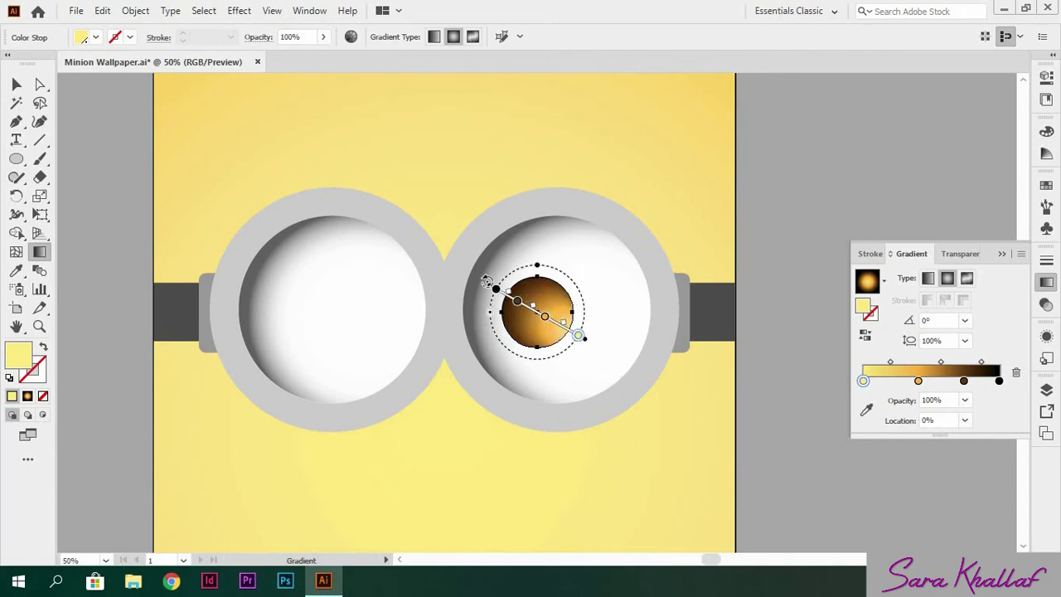
pyautogui.moveTo(487, 281); pyautogui.dragTo(501, 300)
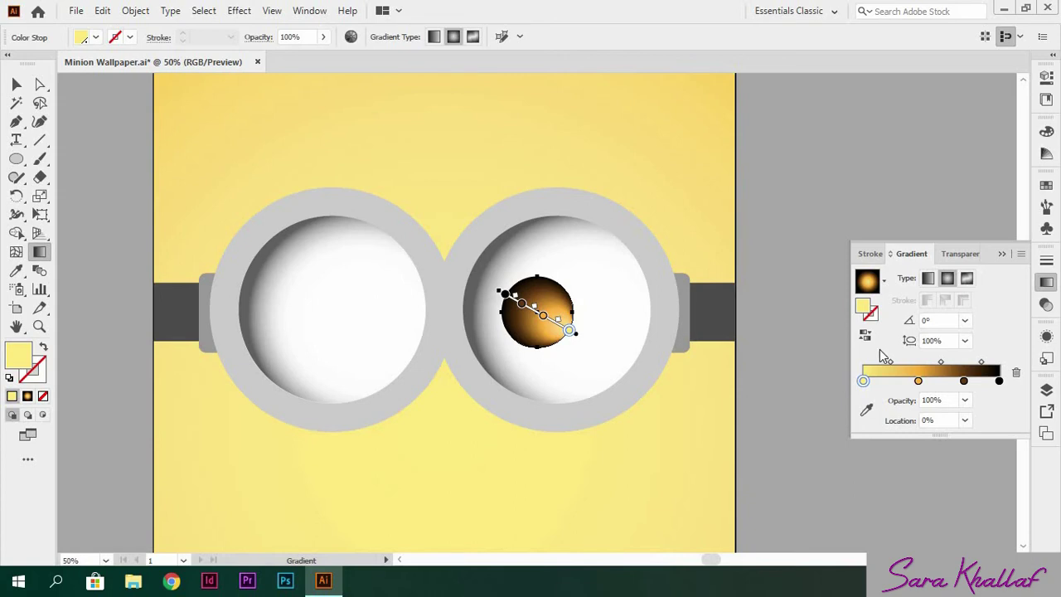
# Step: Move the orange stop to 33.80% and brown to 77.93%, then zoom out
pyautogui.moveTo(983, 365); pyautogui.dragTo(987, 365)
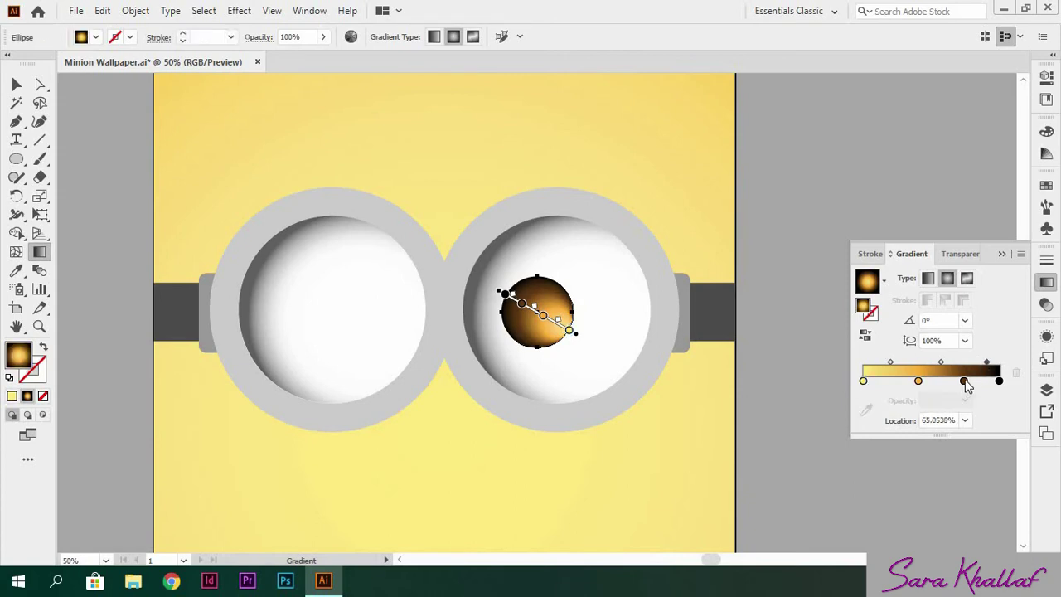
pyautogui.moveTo(966, 382); pyautogui.dragTo(970, 382)
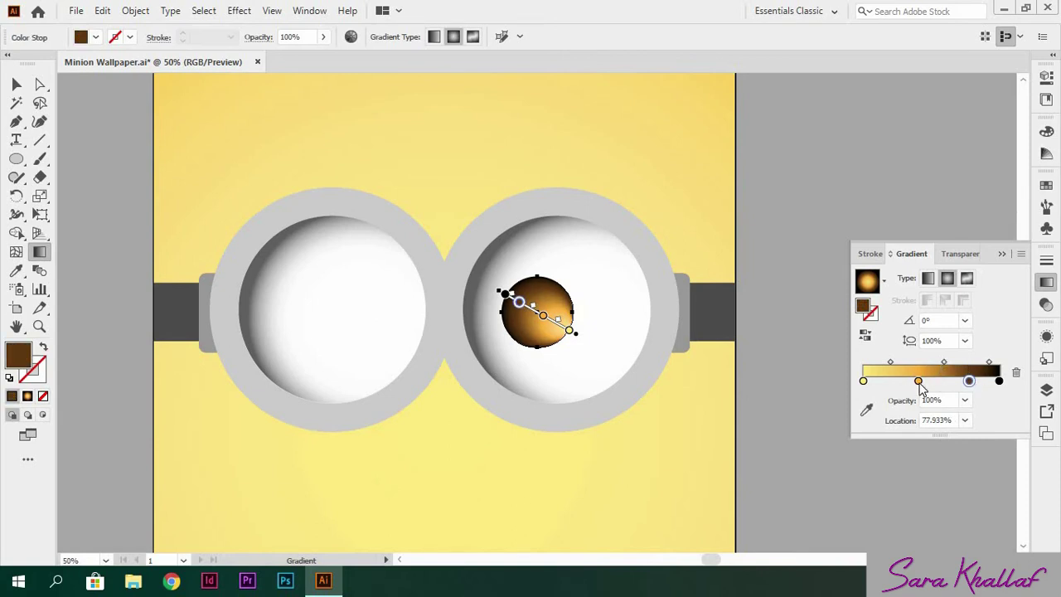
pyautogui.moveTo(918, 382); pyautogui.dragTo(911, 381)
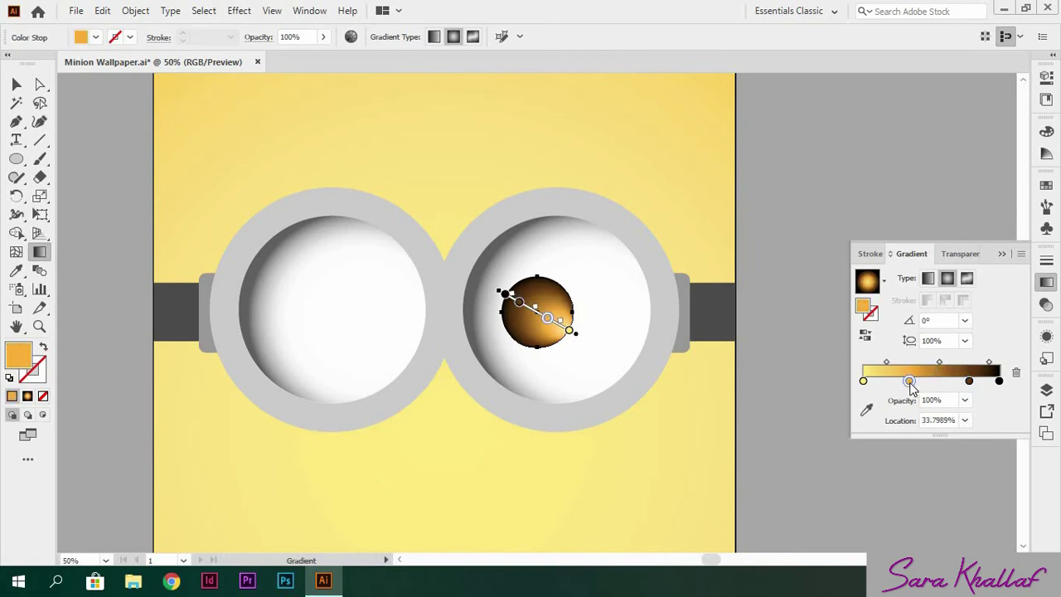
pyautogui.click(17, 84)
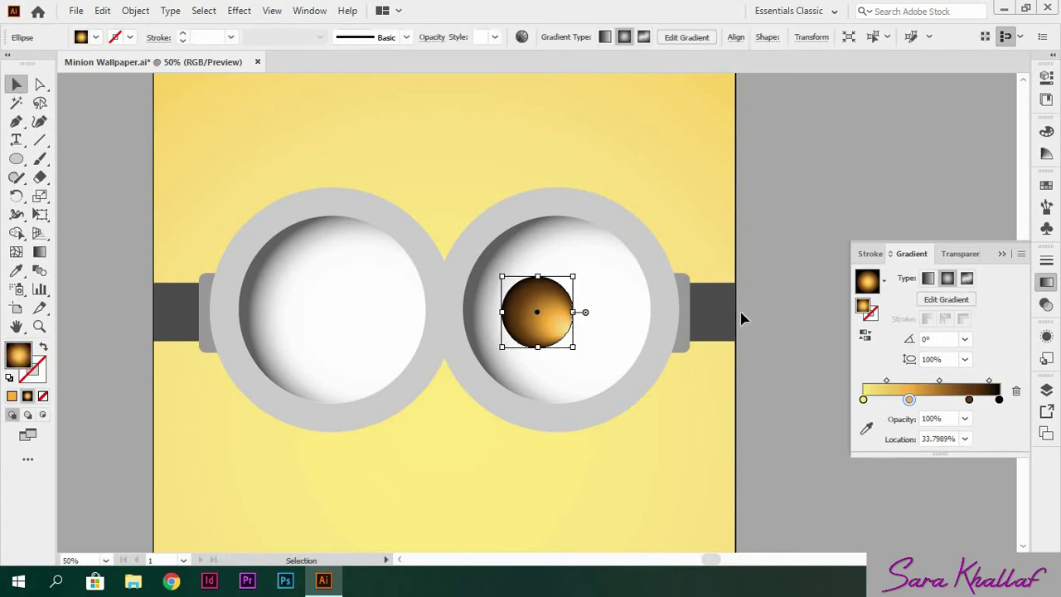
pyautogui.click(768, 313)
pyautogui.hotkey('ctrl', '-')
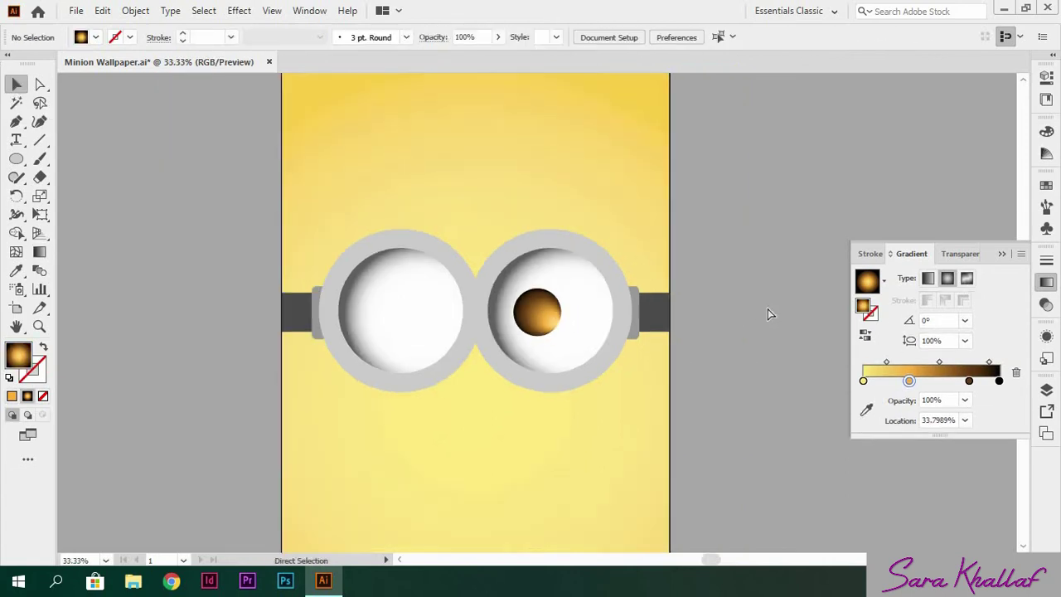
pyautogui.hotkey('ctrl', '-')
pyautogui.hotkey('ctrl', '-')
# Step: Copy the brown pupil into the left eye and set the fill colour to black
pyautogui.scroll(-1, 768, 314)
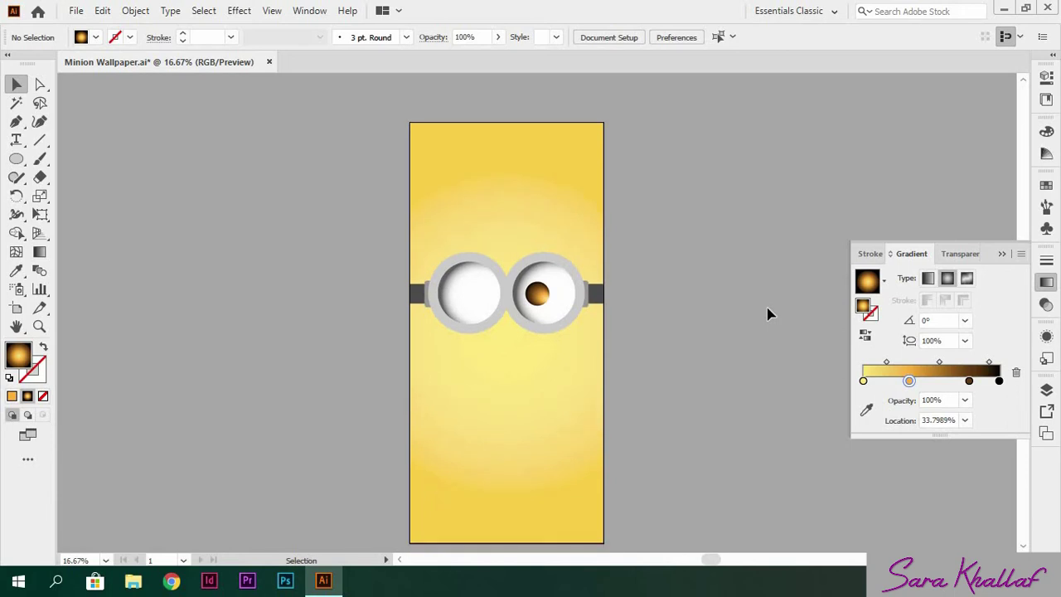
pyautogui.moveTo(539, 300); pyautogui.dragTo(475, 303)
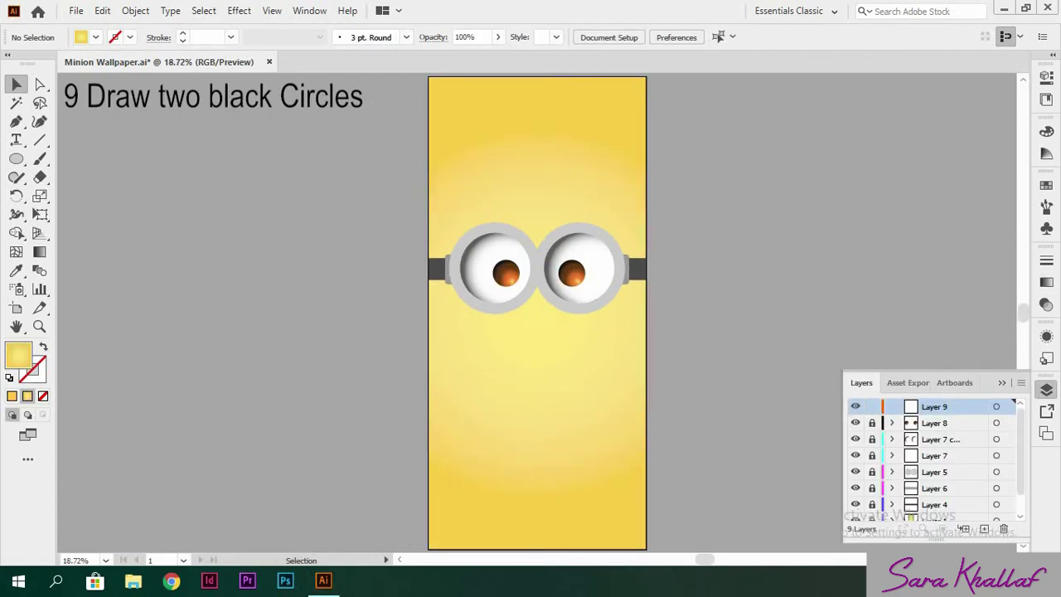
pyautogui.click(96, 36)
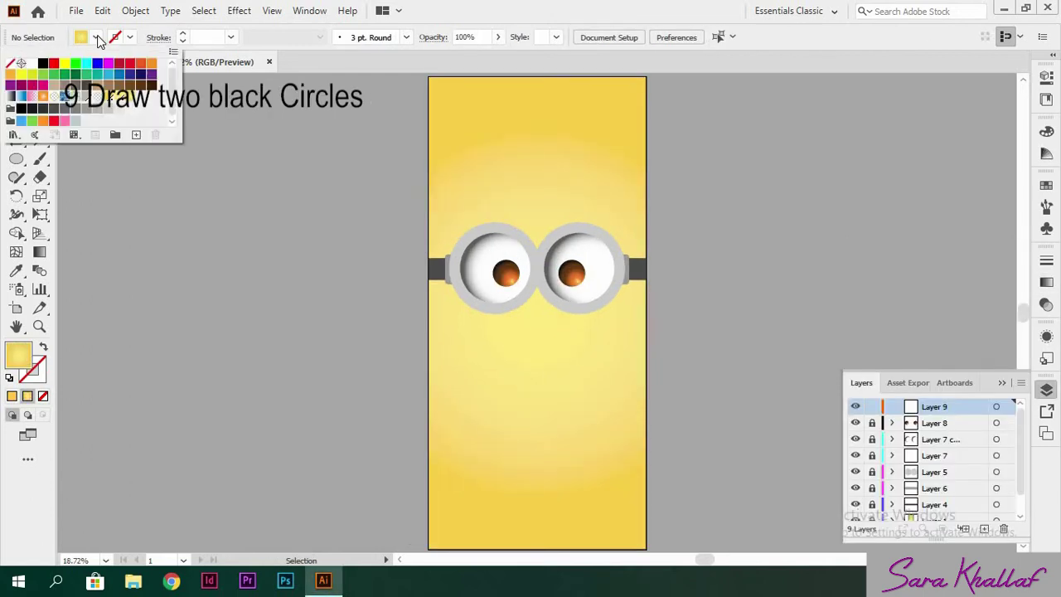
pyautogui.click(47, 66)
# Step: Centre a 64 px black circle in the right pupil and copy it onto the left
pyautogui.click(16, 159)
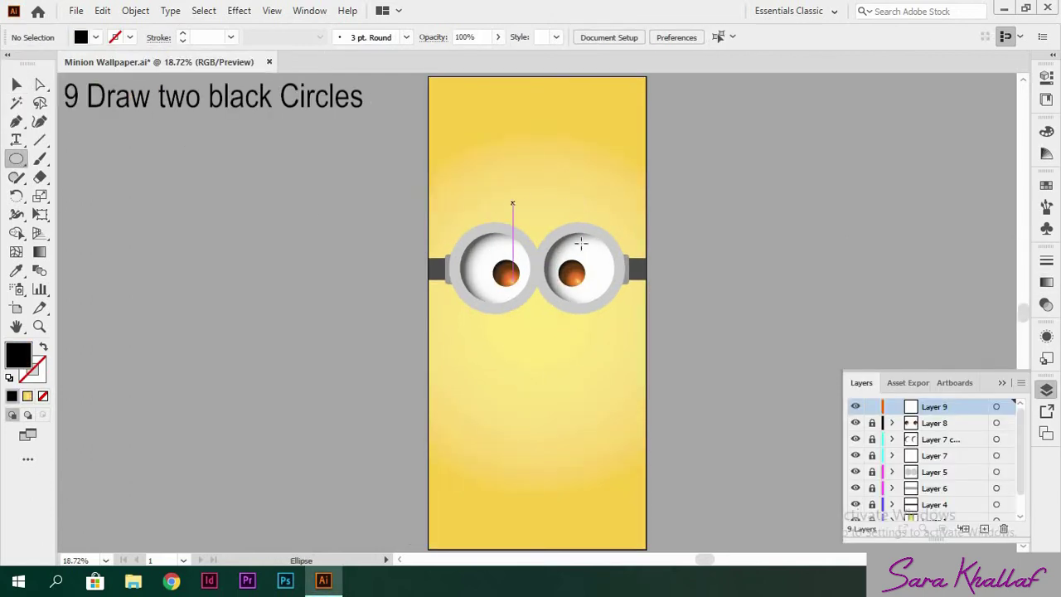
pyautogui.click(572, 267)
pyautogui.write('64.24')
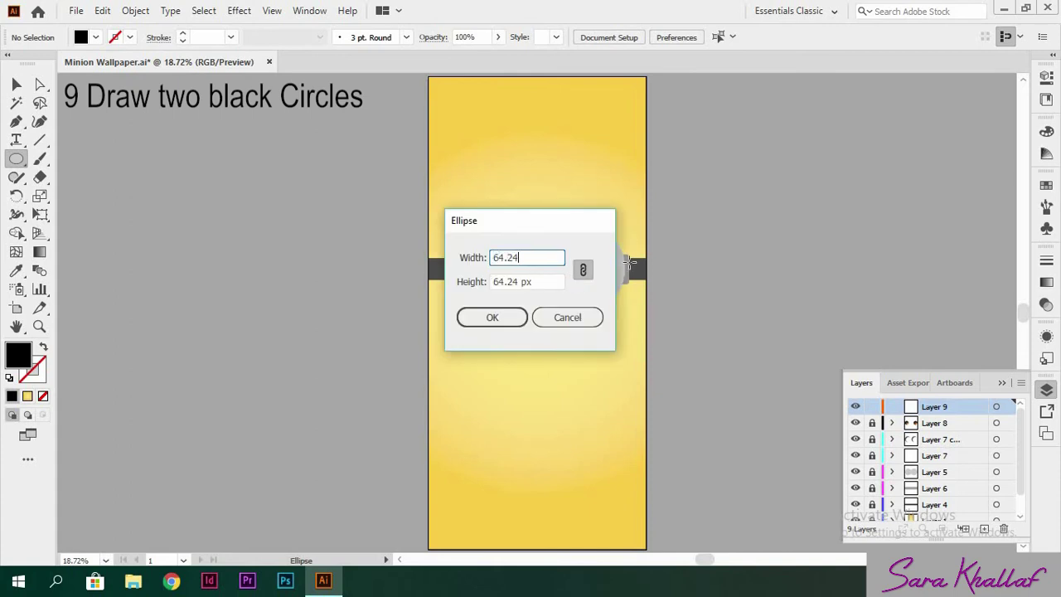
pyautogui.press('Return')
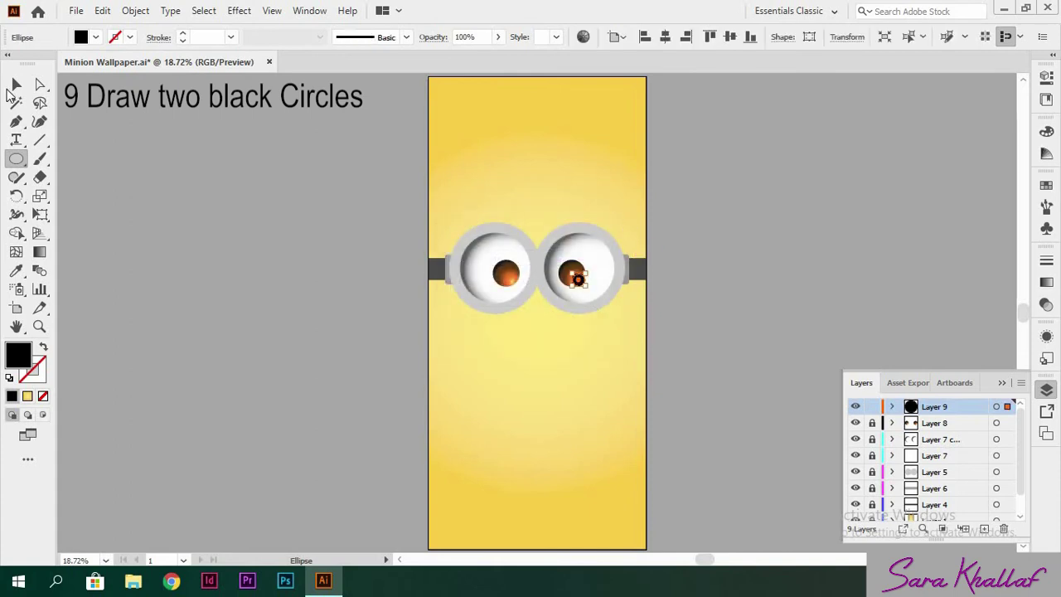
pyautogui.press('v')
pyautogui.moveTo(580, 283); pyautogui.dragTo(573, 274)
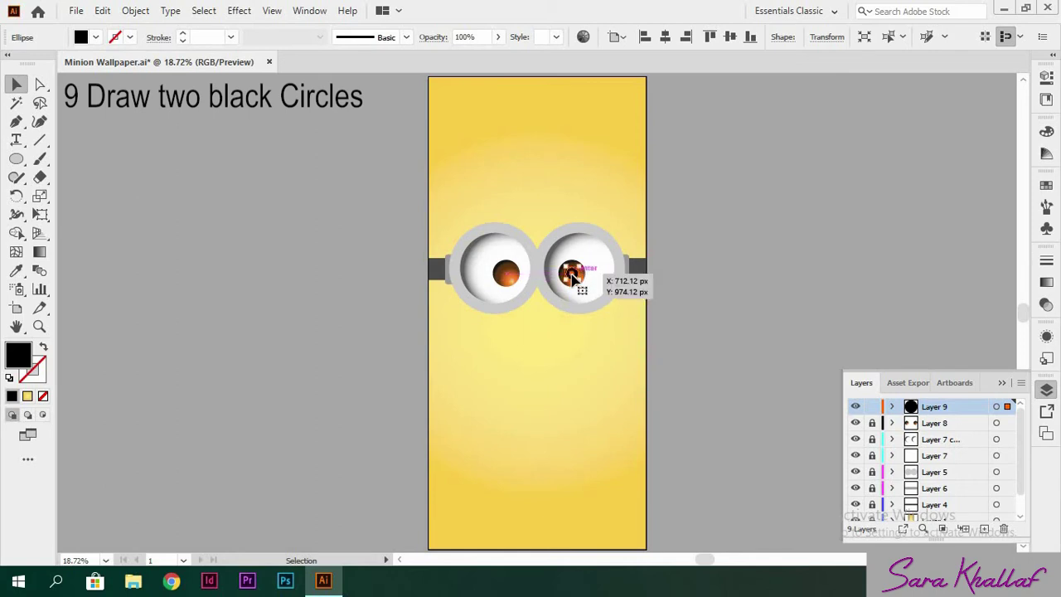
pyautogui.moveTo(577, 279); pyautogui.dragTo(570, 281)
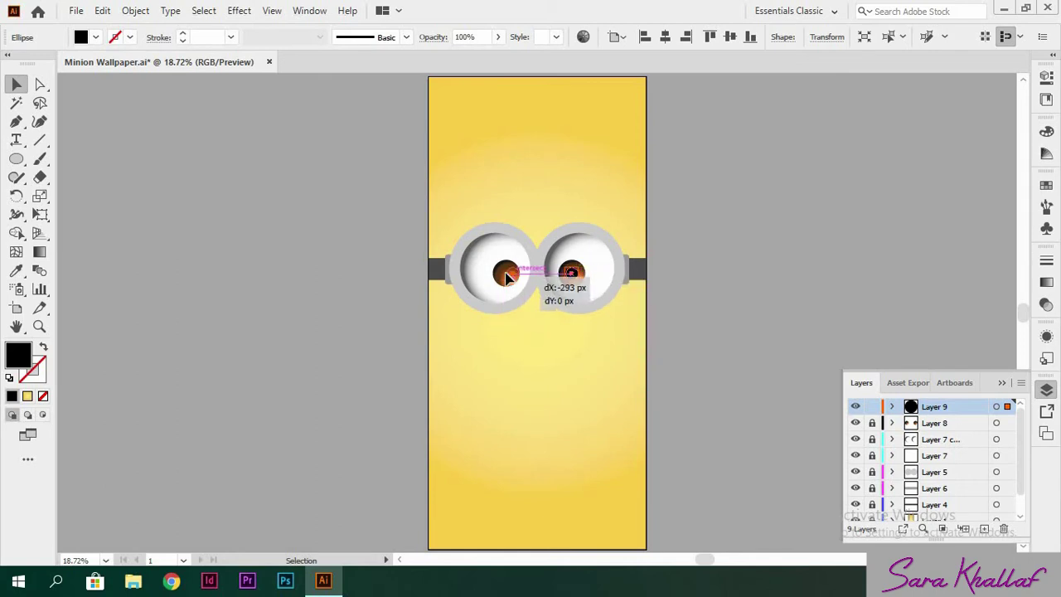
pyautogui.click(578, 359)
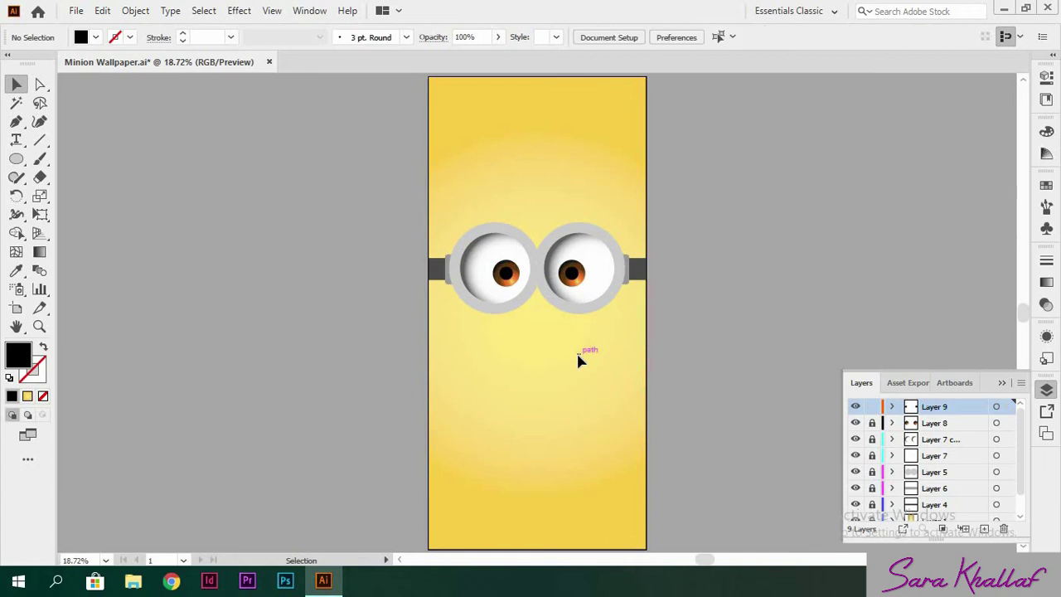
# Step: On a new layer, create a size-3 circle and fill it white
pyautogui.click(985, 528)
pyautogui.click(17, 159)
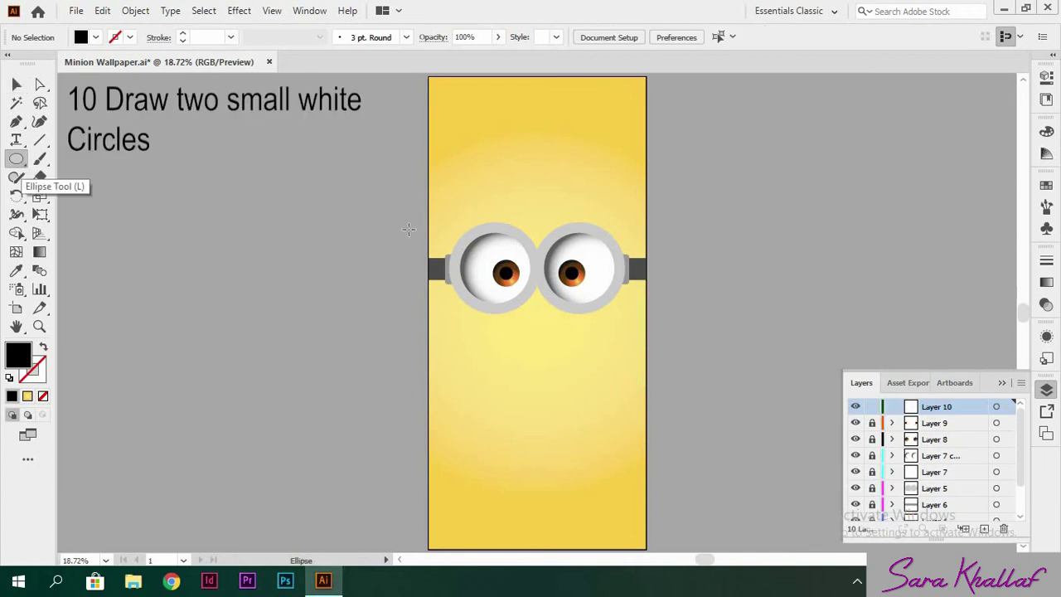
pyautogui.click(563, 265)
pyautogui.write('30.8')
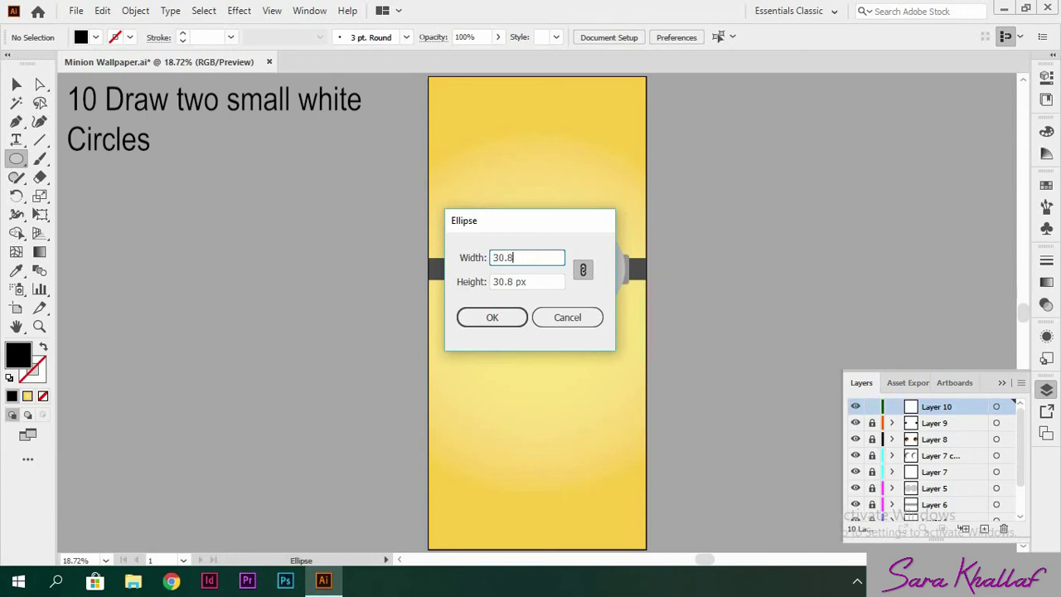
pyautogui.press('Return')
pyautogui.press('v')
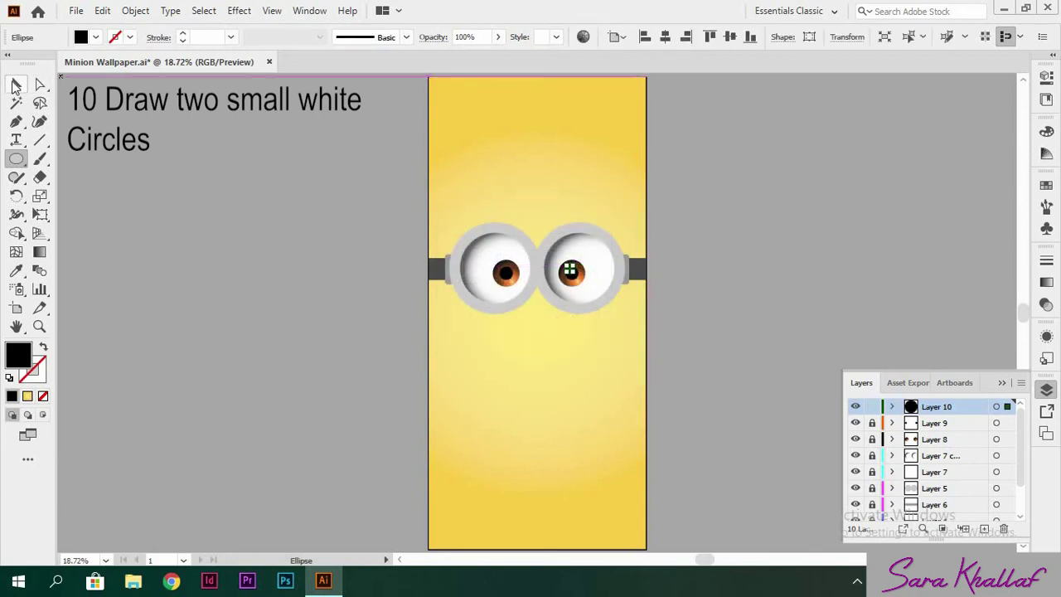
pyautogui.click(96, 38)
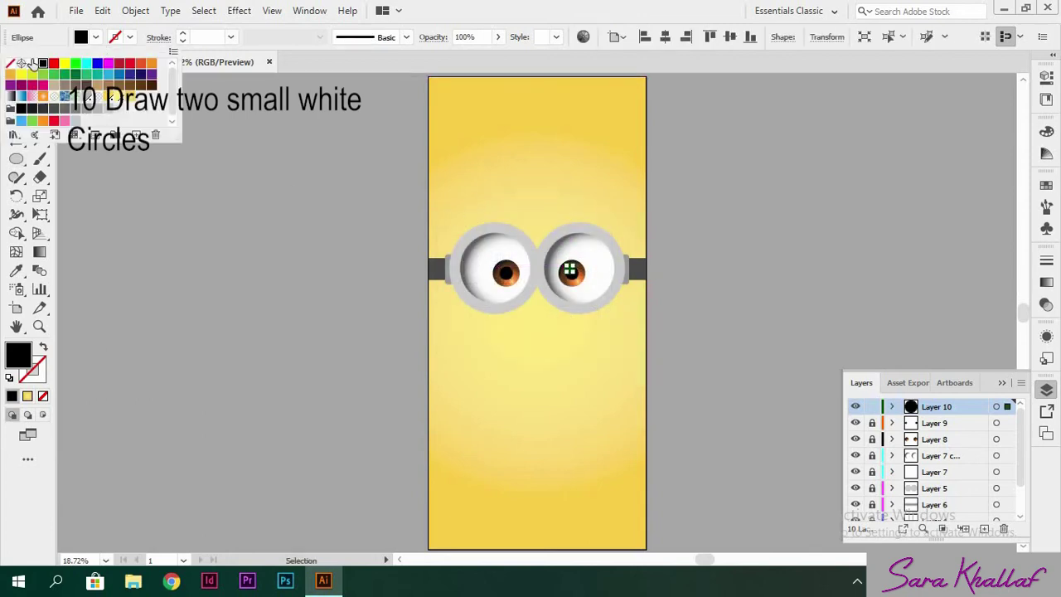
pyautogui.click(32, 64)
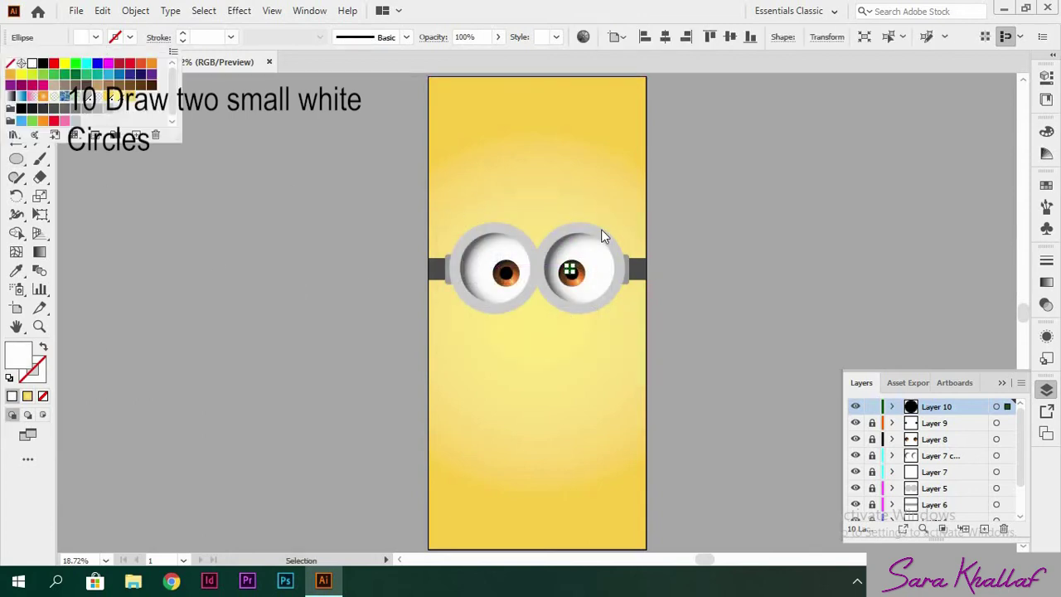
# Step: Place the white highlight at the right pupil's upper left, then copy it onto the left pupil
pyautogui.click(665, 289)
pyautogui.hotkey('ctrl', '=')
pyautogui.hotkey('ctrl', '=')
pyautogui.hotkey('ctrl', '=')
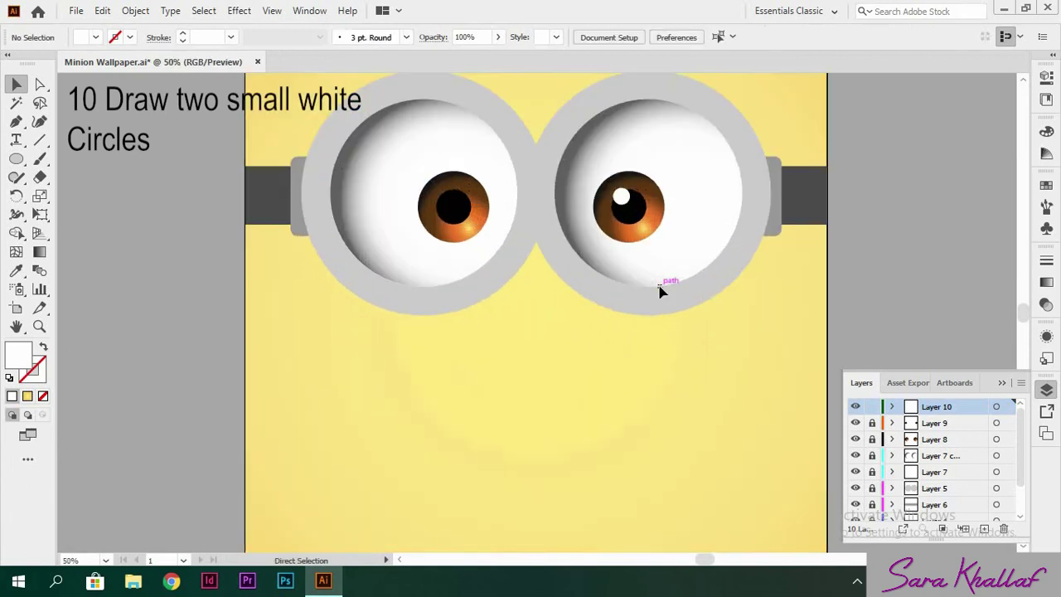
pyautogui.scroll(2, 663, 289)
pyautogui.moveTo(632, 260)
pyautogui.mouseDown()
pyautogui.moveTo(612, 259)
pyautogui.moveTo(621, 268)
pyautogui.moveTo(441, 257)
pyautogui.moveTo(461, 291)
pyautogui.mouseUp()
pyautogui.click(639, 295)
pyautogui.click(623, 271)
pyautogui.click(556, 402)
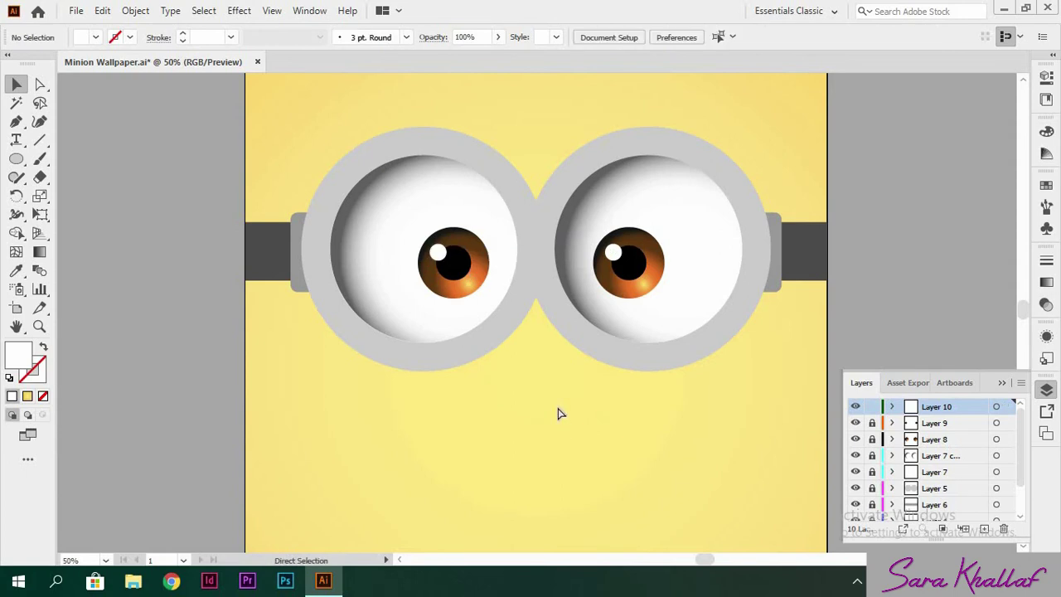
pyautogui.hotkey('ctrl', '-')
pyautogui.hotkey('ctrl', '-')
pyautogui.hotkey('ctrl', '-')
pyautogui.scroll(1, 558, 413)
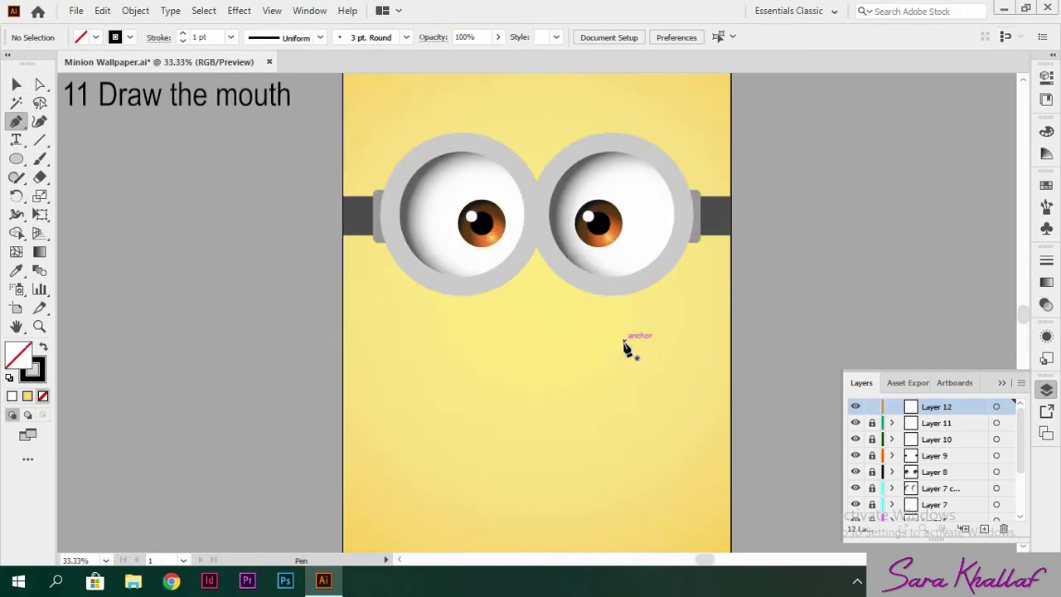
# Step: Pen-draw a closed smile with curved top, sharp left corner and curved bottom, filled solid black
pyautogui.click(624, 341)
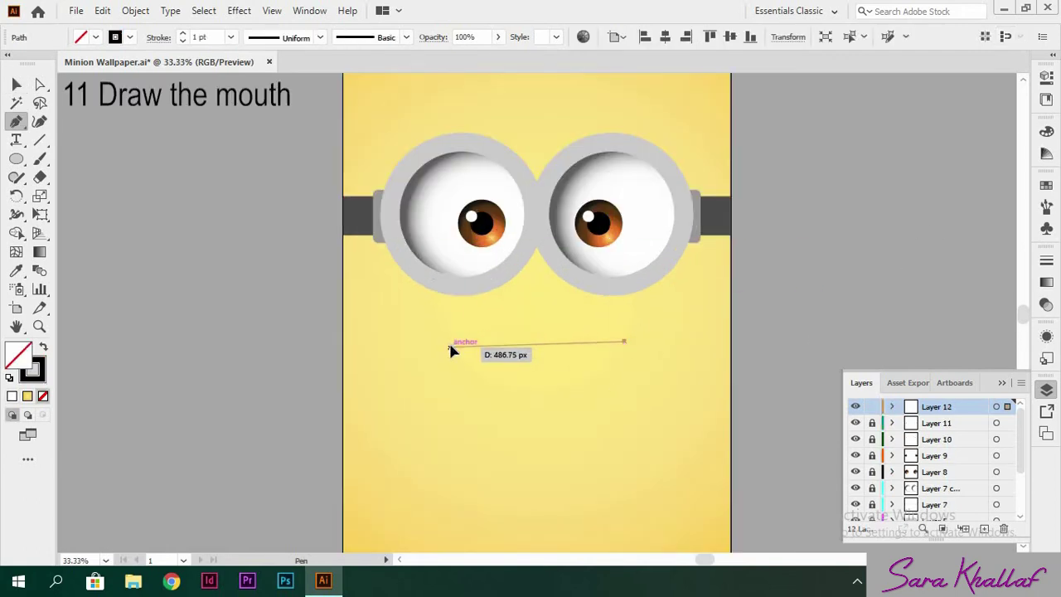
pyautogui.moveTo(451, 348); pyautogui.dragTo(342, 332)
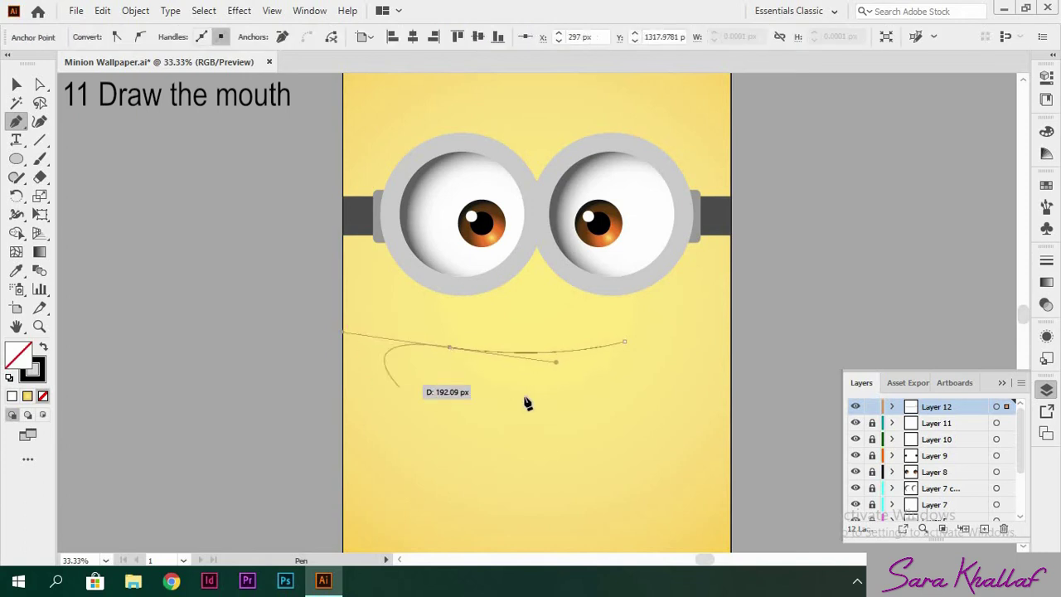
pyautogui.click(450, 348)
pyautogui.moveTo(543, 403); pyautogui.dragTo(616, 402)
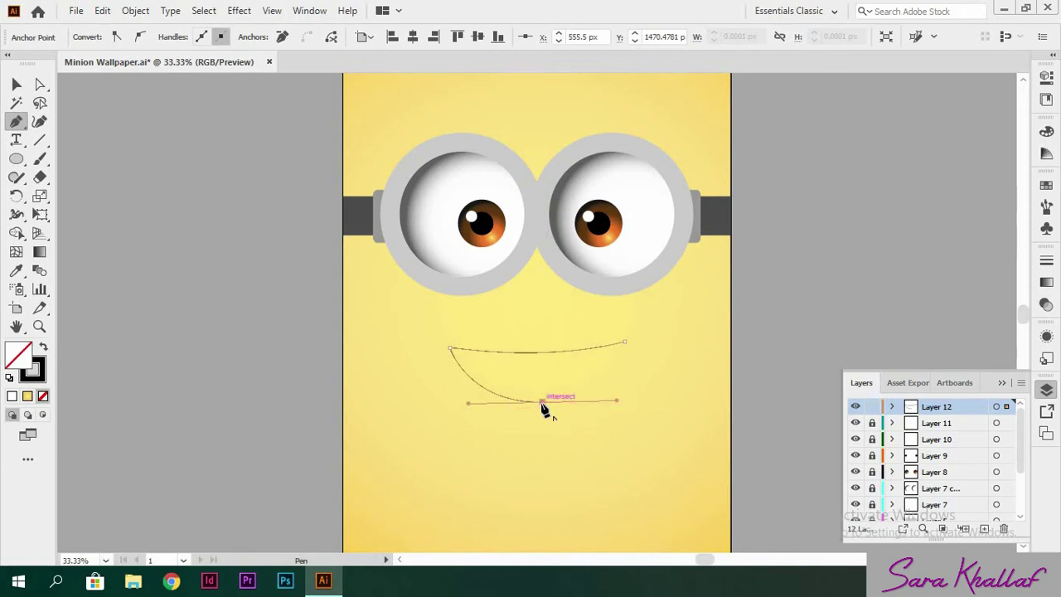
pyautogui.moveTo(625, 342); pyautogui.dragTo(640, 282)
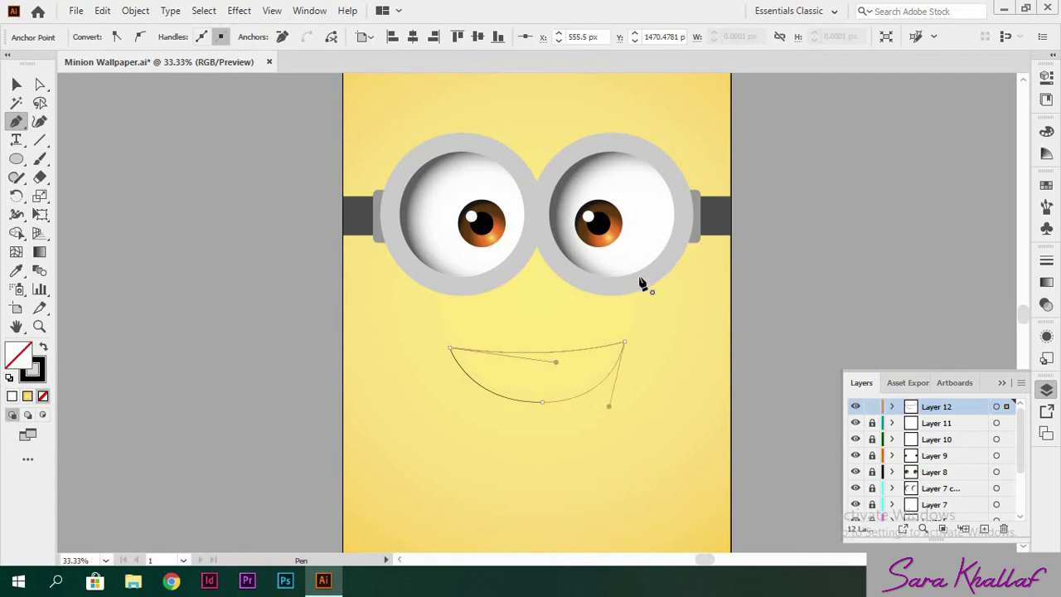
pyautogui.click(17, 83)
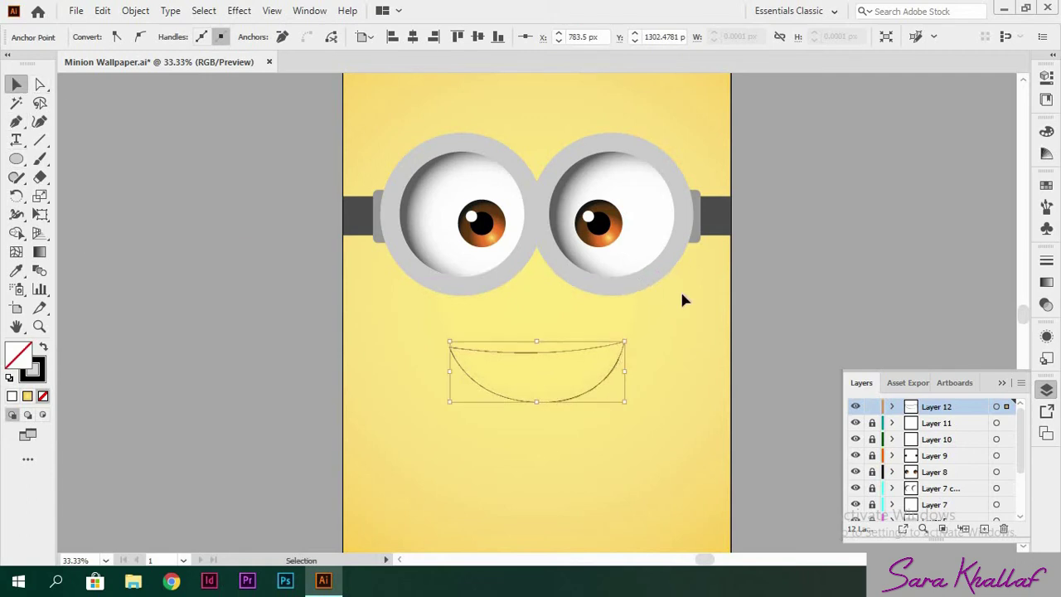
pyautogui.click(43, 348)
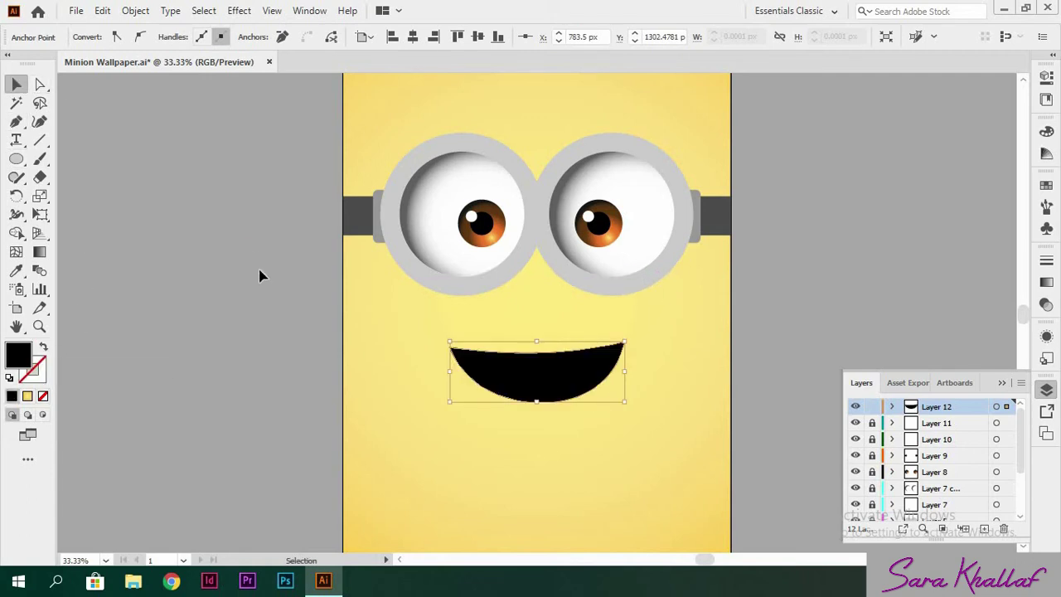
pyautogui.click(260, 276)
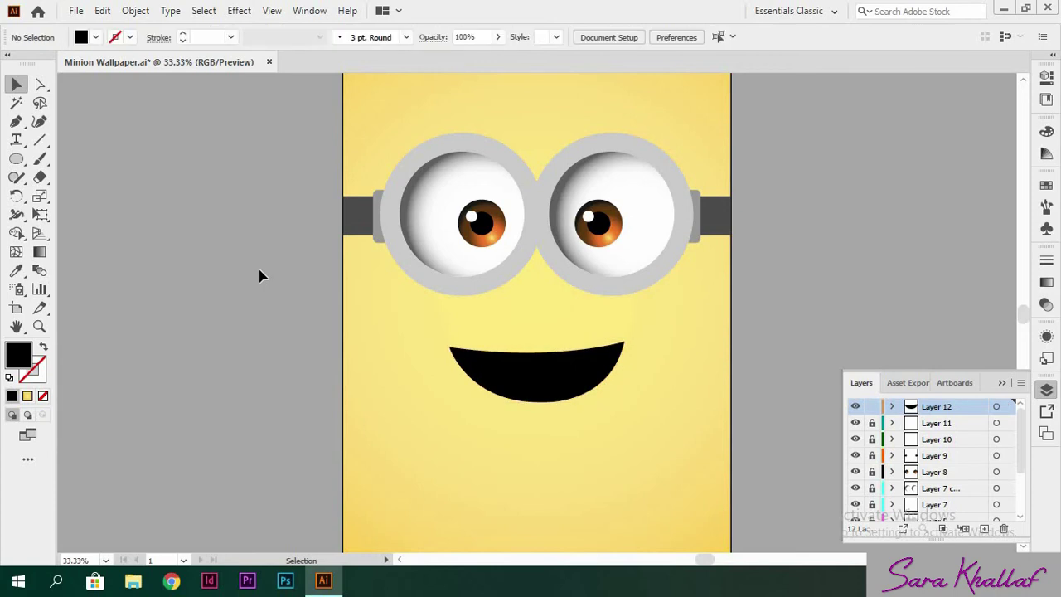
pyautogui.hotkey('ctrl', '0')
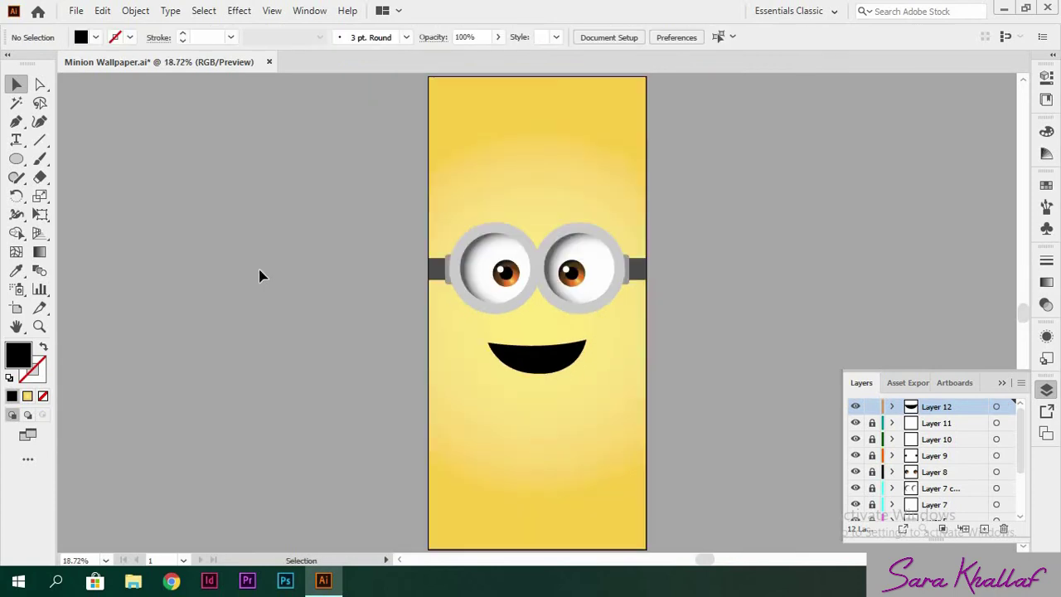
# Step: Zoom in on the mouth and start the teeth outline, tracing the rightmost rounded tooth
pyautogui.click(16, 121)
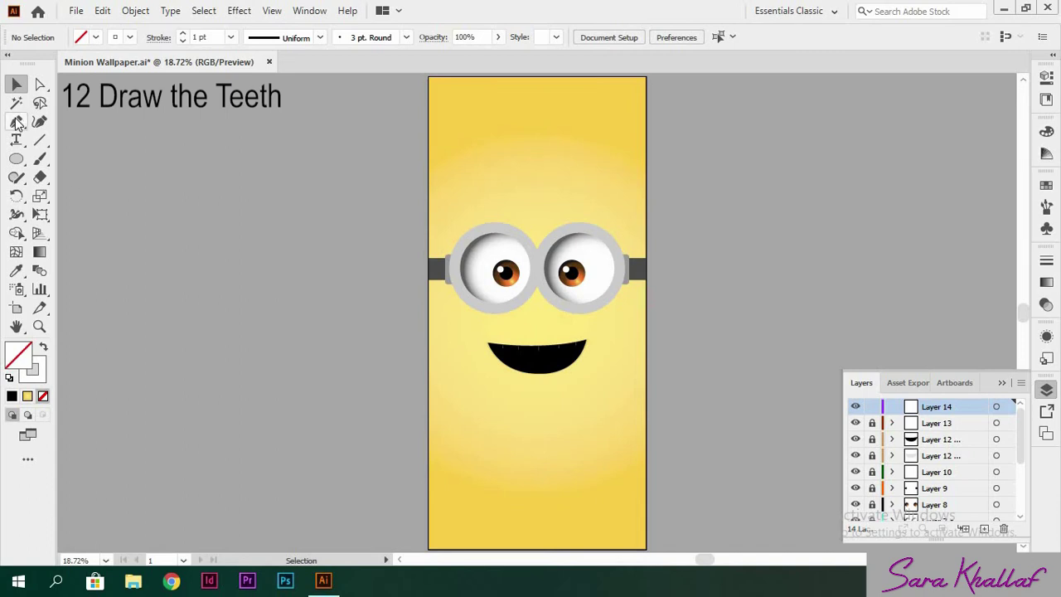
pyautogui.hotkey('ctrl', '+')
pyautogui.hotkey('ctrl', '+')
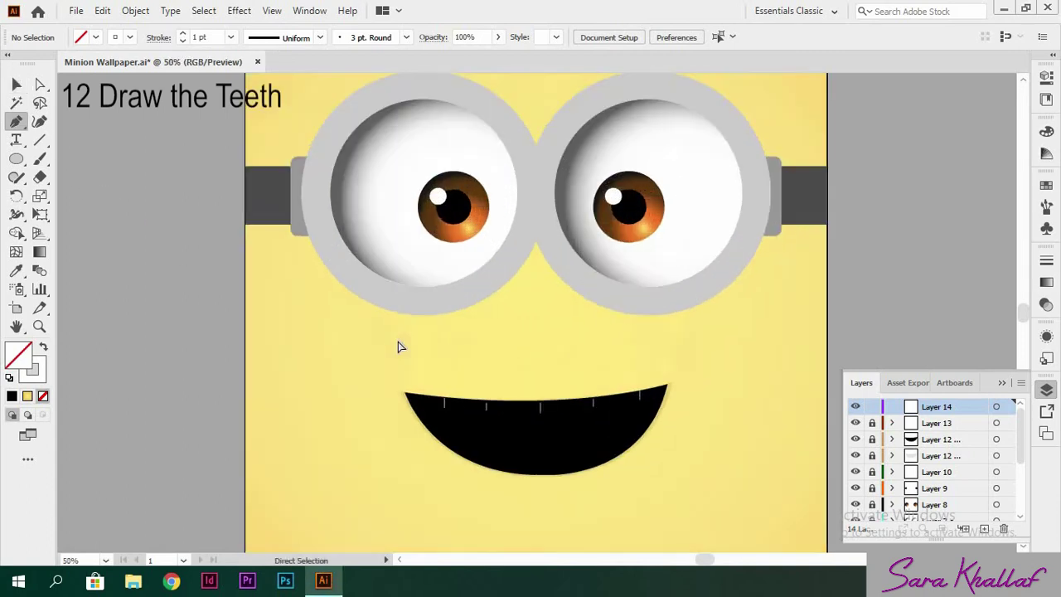
pyautogui.hotkey('ctrl', '+')
pyautogui.hotkey('ctrl', '+')
pyautogui.scroll(-2, 506, 456)
pyautogui.scroll(-2, 508, 456)
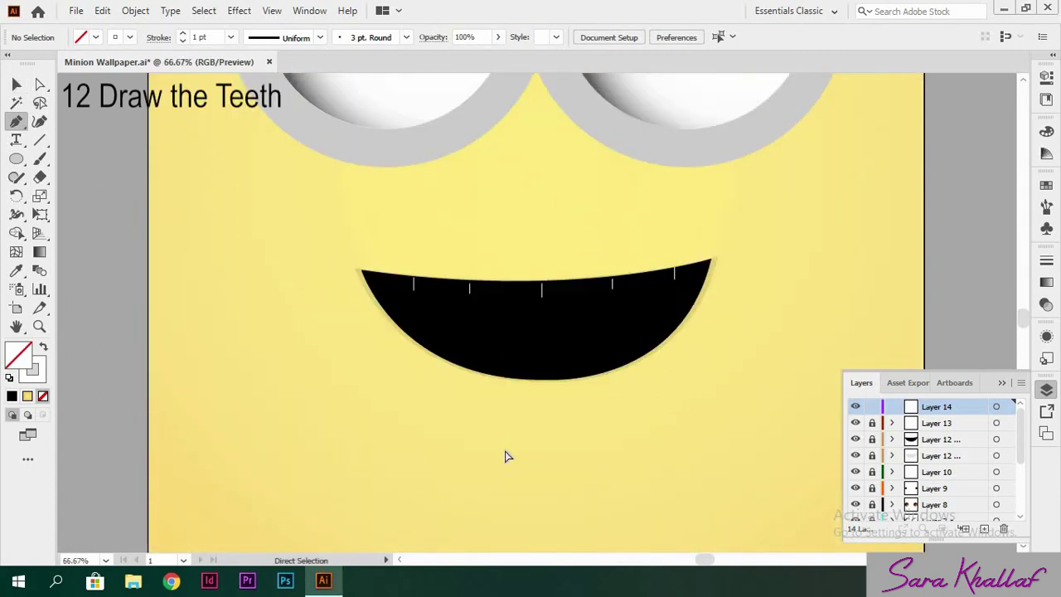
pyautogui.hotkey('ctrl', '+')
pyautogui.hotkey('ctrl', '+')
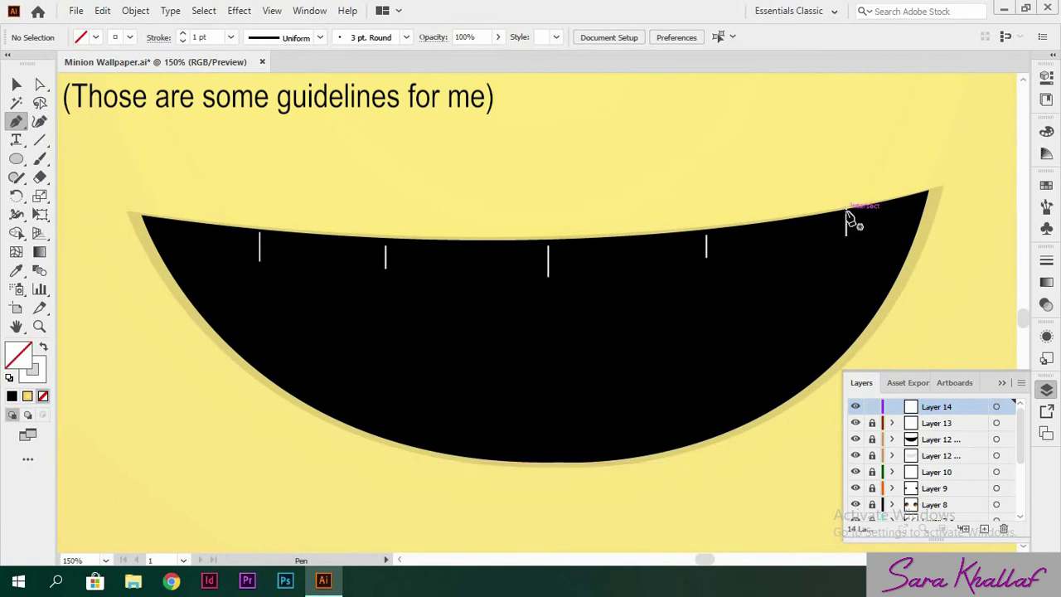
pyautogui.click(846, 207)
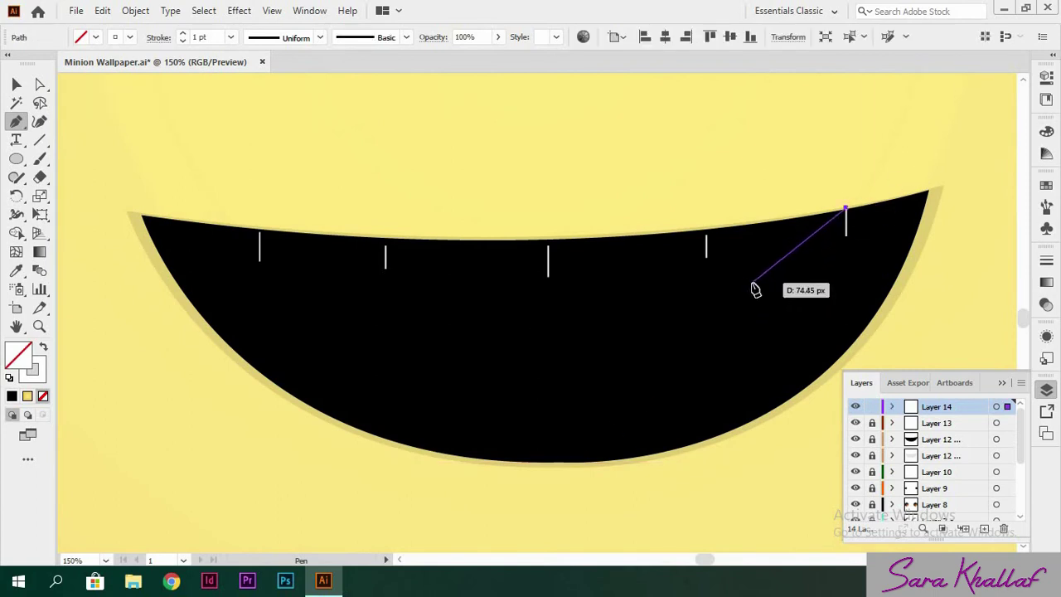
pyautogui.moveTo(765, 279); pyautogui.dragTo(680, 302)
pyautogui.click(764, 280)
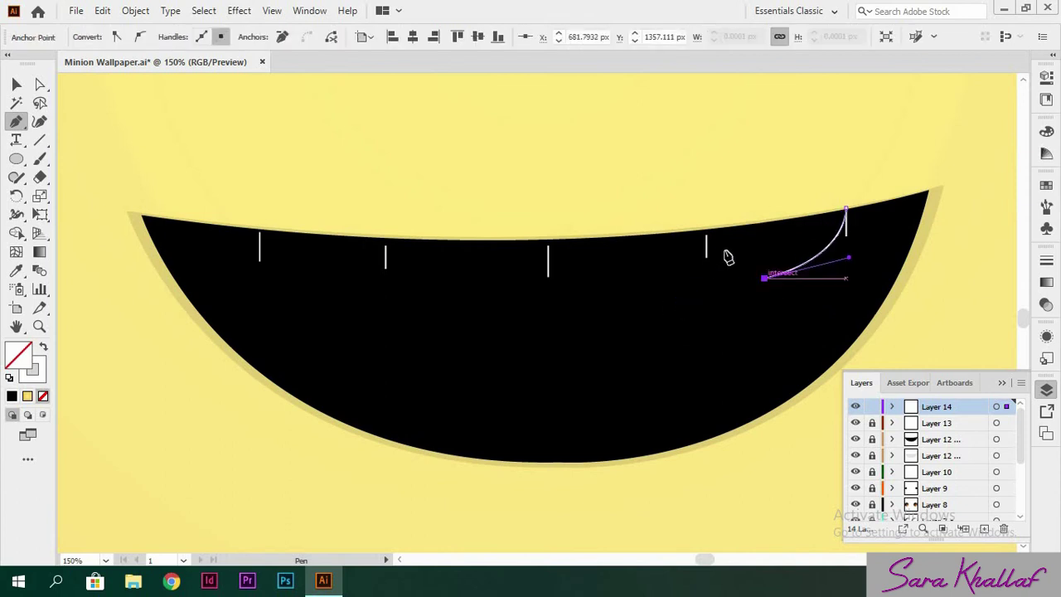
pyautogui.moveTo(705, 237); pyautogui.dragTo(700, 162)
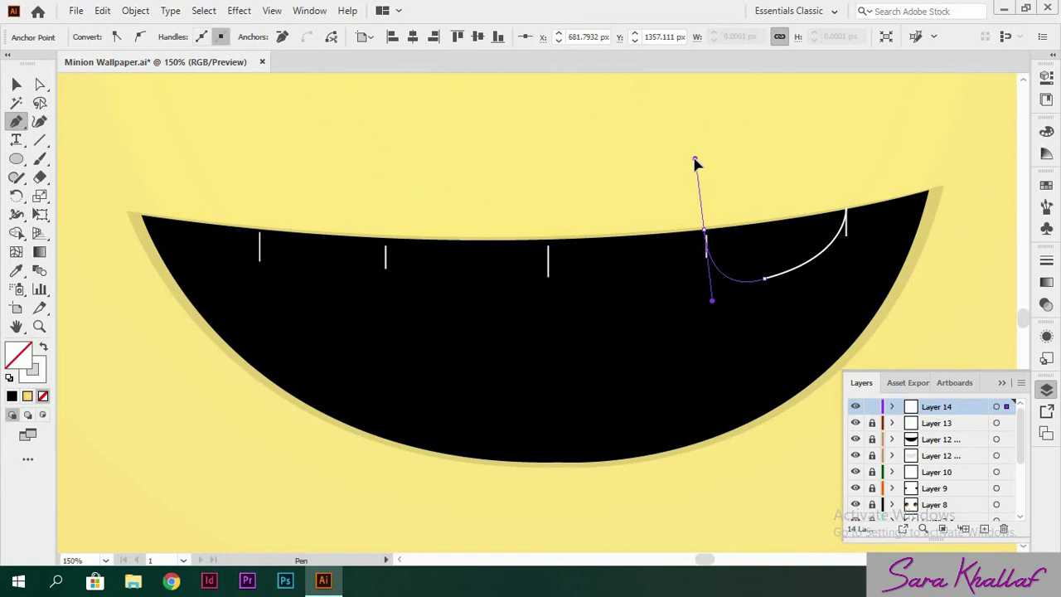
pyautogui.moveTo(701, 162); pyautogui.dragTo(694, 162)
pyautogui.click(705, 237)
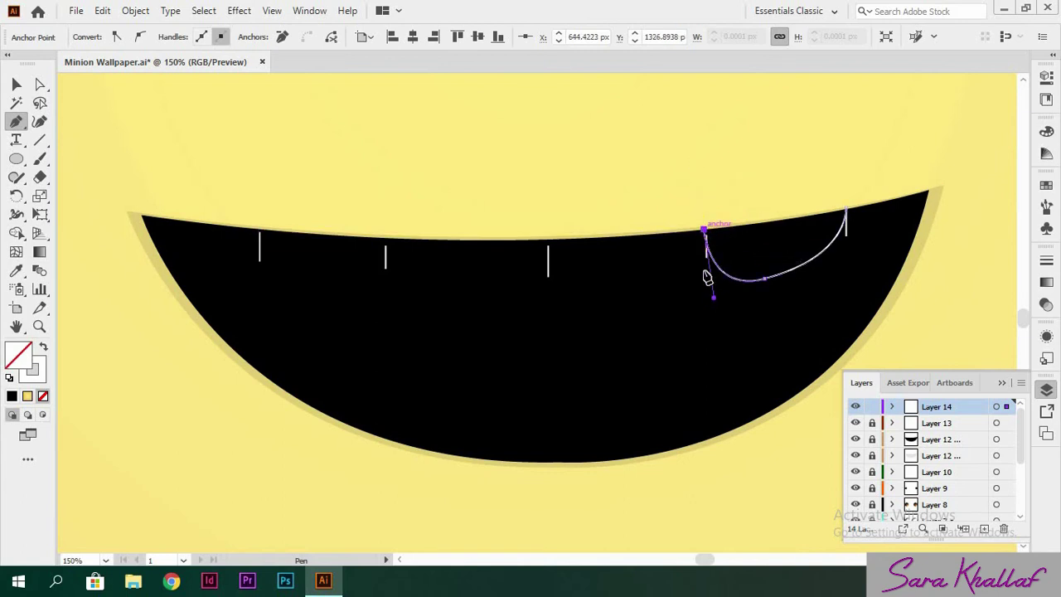
# Step: Trace the remaining rounded teeth with sharp gaps and close the outline at its start point
pyautogui.moveTo(637, 306); pyautogui.dragTo(548, 306)
pyautogui.click(636, 309)
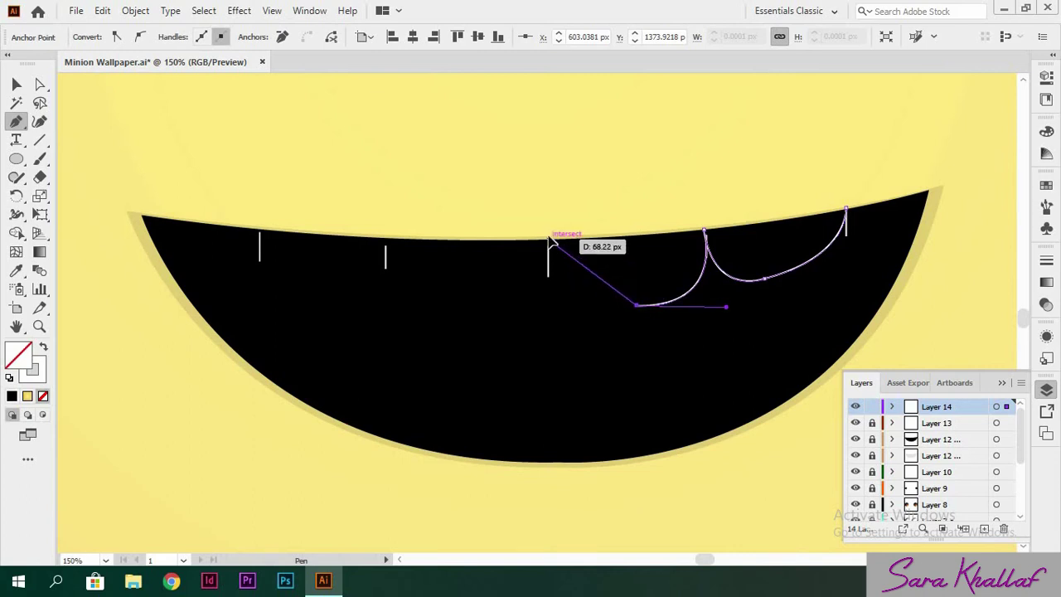
pyautogui.moveTo(548, 241); pyautogui.dragTo(561, 156)
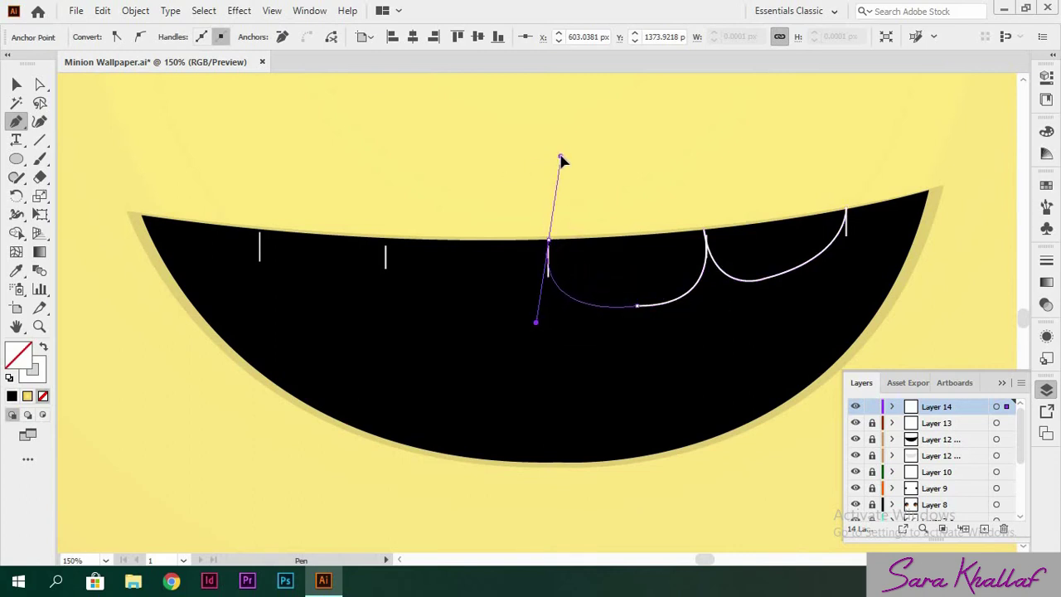
pyautogui.moveTo(548, 241)
pyautogui.mouseDown()
pyautogui.moveTo(508, 323)
pyautogui.moveTo(388, 316)
pyautogui.mouseUp()
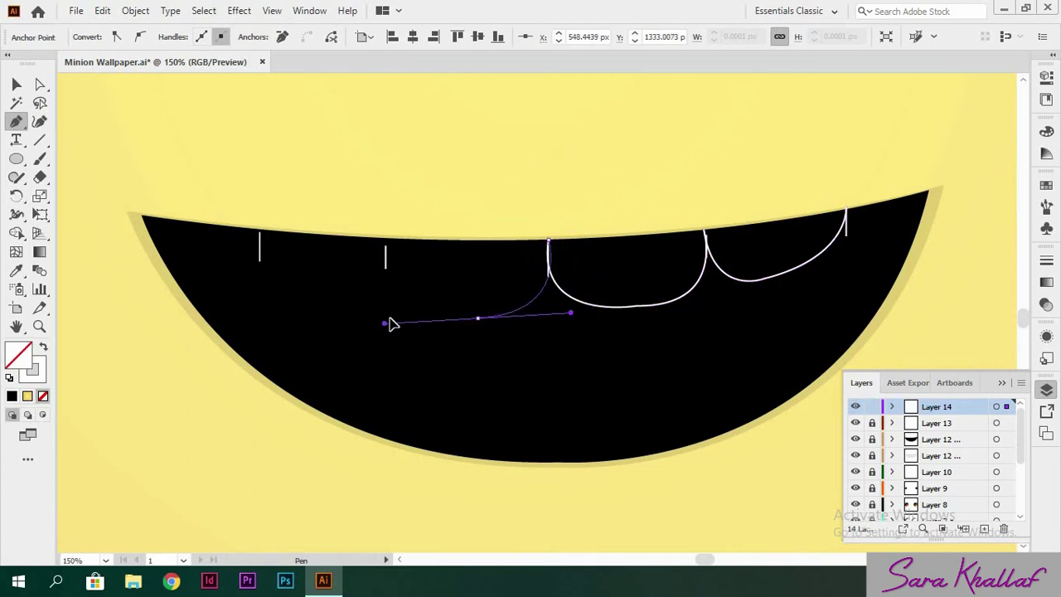
pyautogui.click(478, 318)
pyautogui.moveTo(387, 241); pyautogui.dragTo(398, 152)
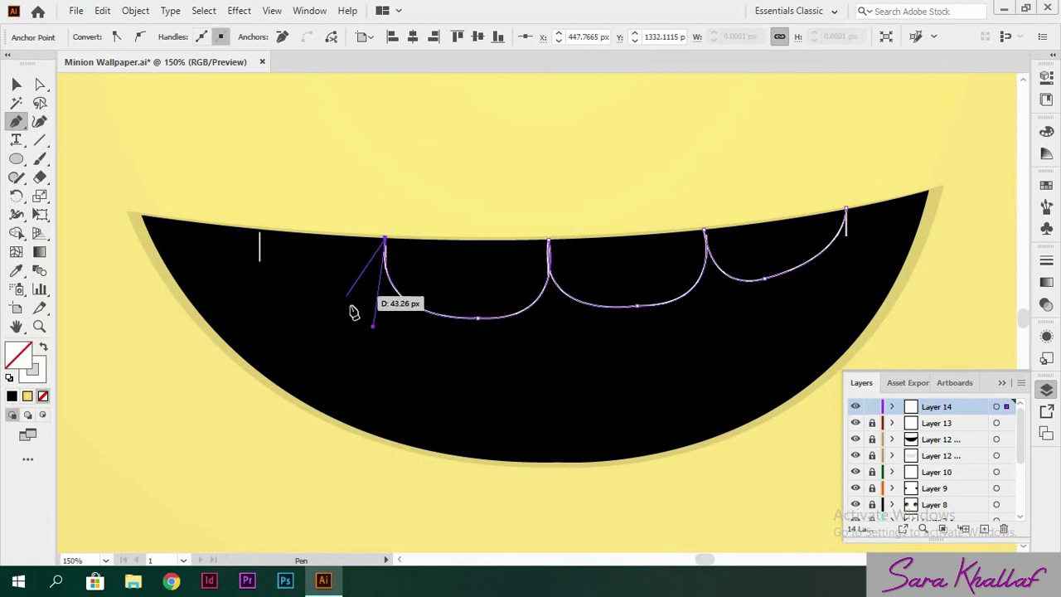
pyautogui.moveTo(390, 249)
pyautogui.mouseDown()
pyautogui.moveTo(310, 296)
pyautogui.moveTo(233, 260)
pyautogui.mouseUp()
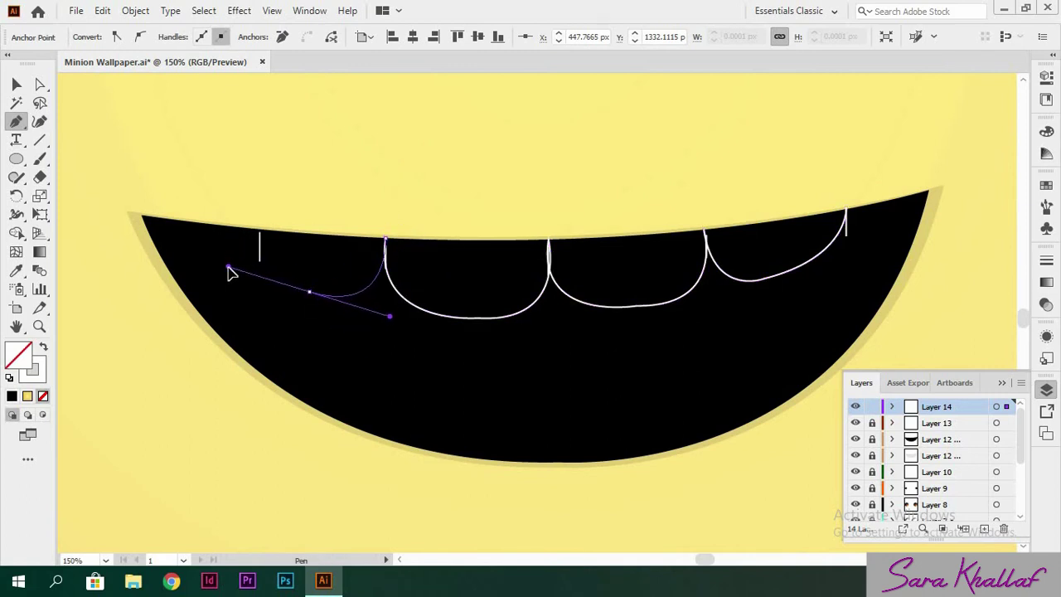
pyautogui.click(310, 294)
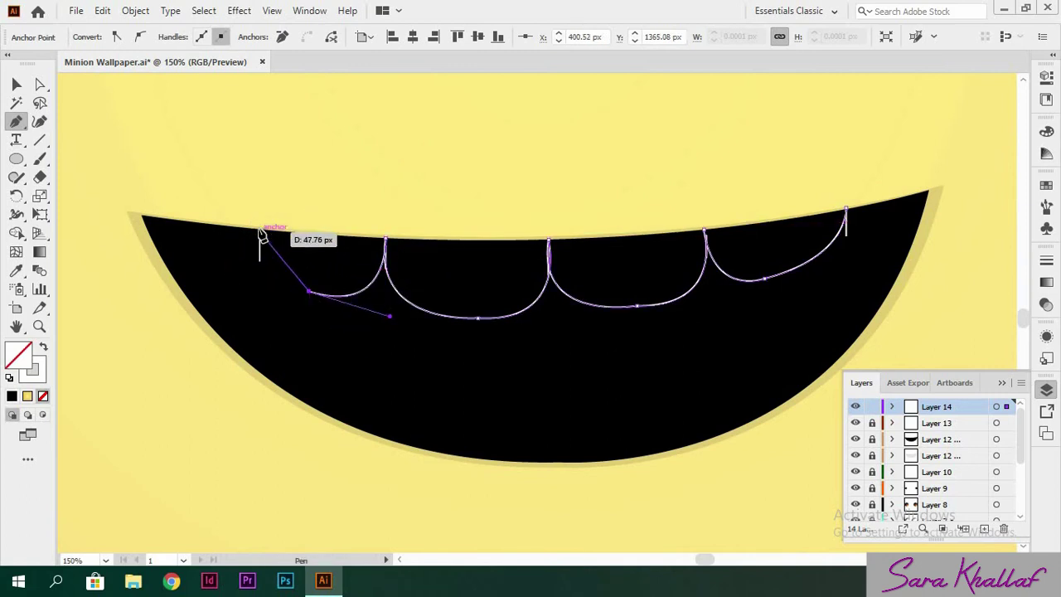
pyautogui.moveTo(260, 230); pyautogui.dragTo(268, 185)
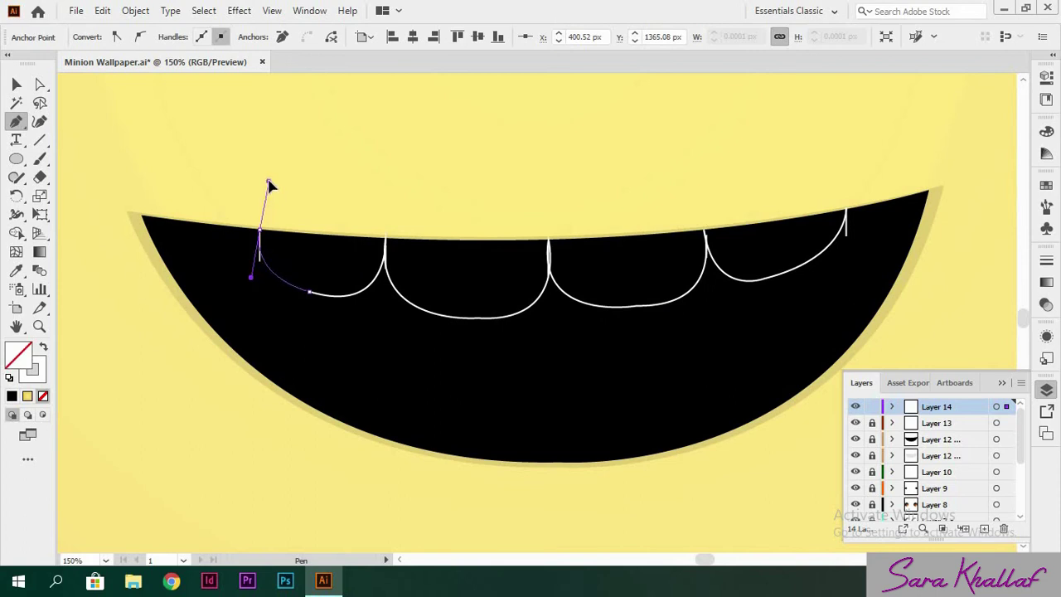
pyautogui.click(259, 208)
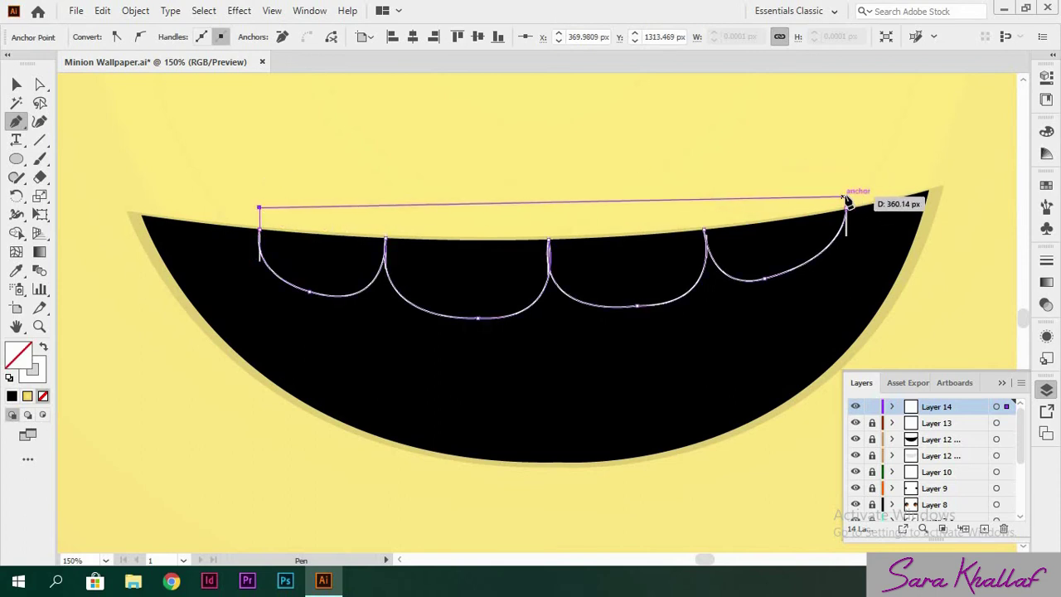
pyautogui.click(845, 204)
pyautogui.click(18, 85)
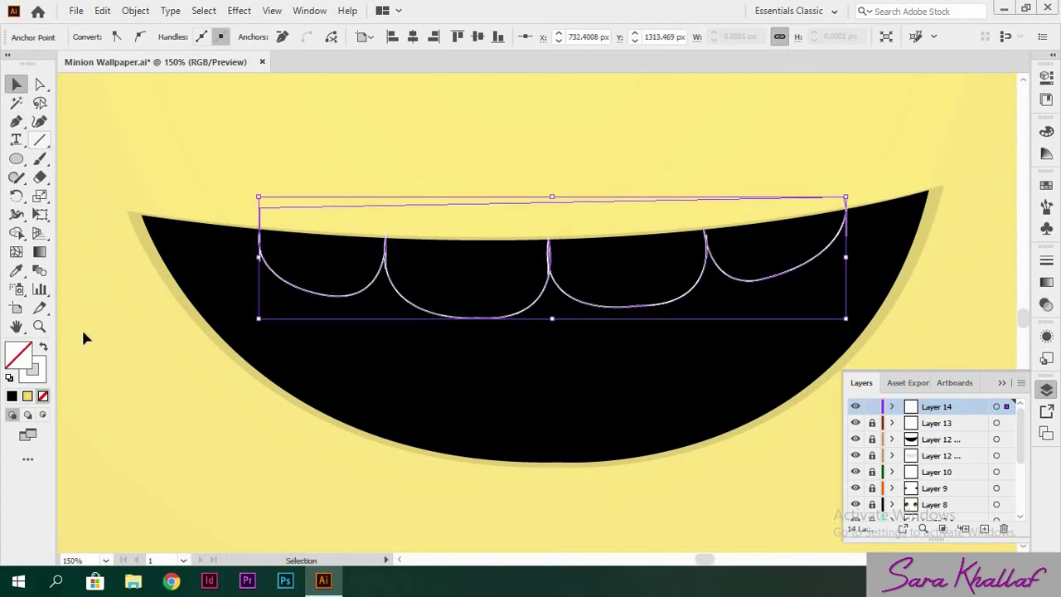
# Step: Fill the teeth shape white and give it a black stroke
pyautogui.click(44, 346)
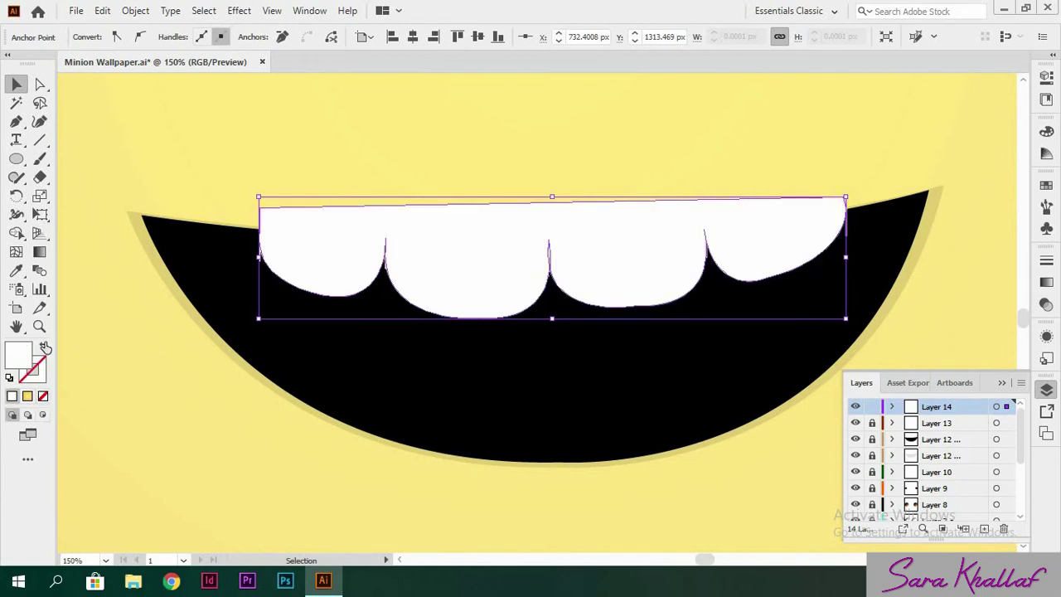
pyautogui.click(260, 156)
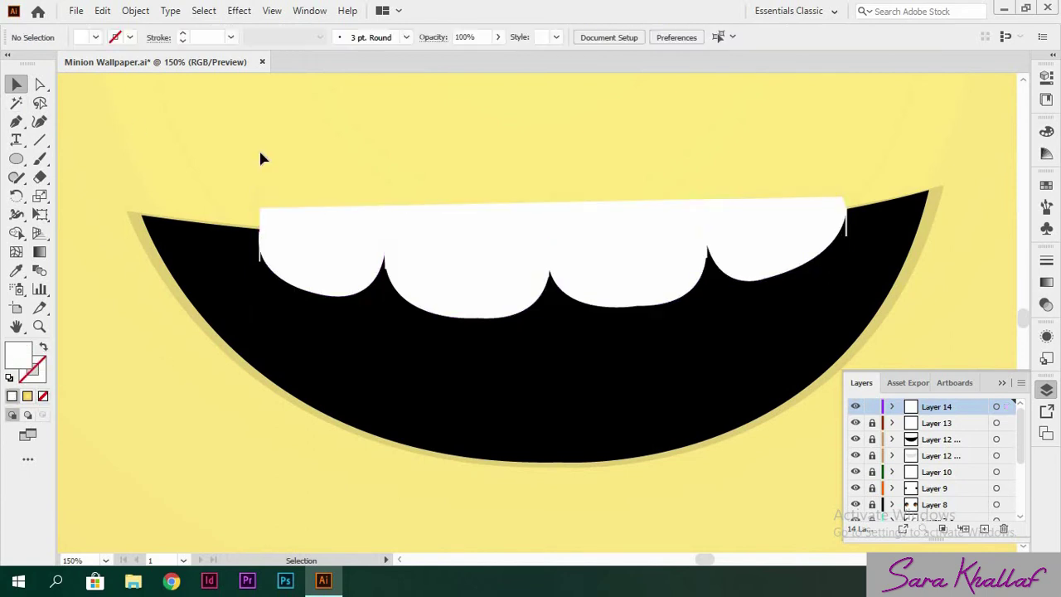
pyautogui.click(486, 294)
pyautogui.click(136, 38)
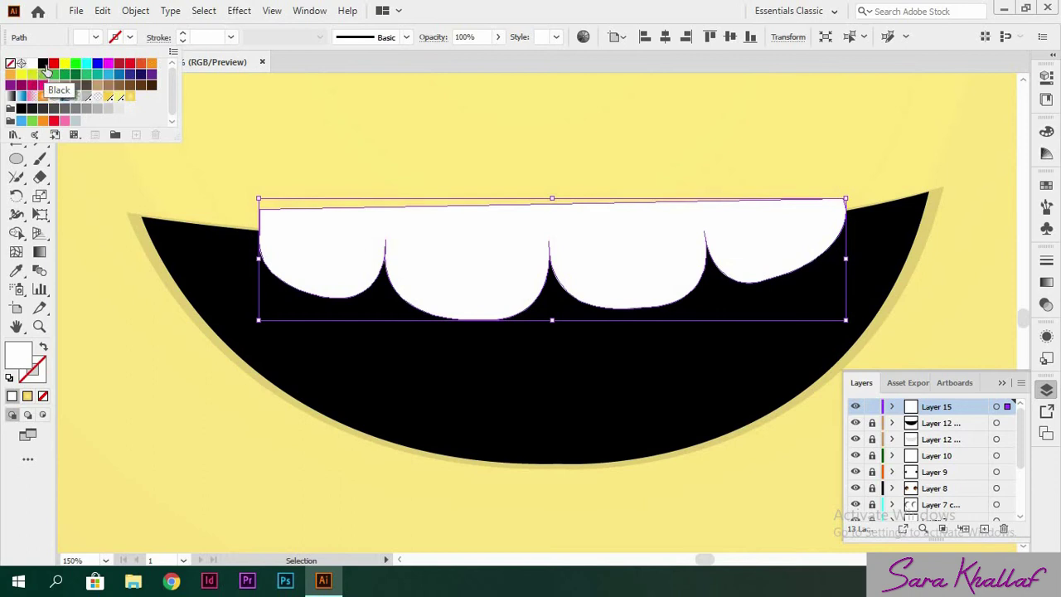
pyautogui.click(43, 73)
pyautogui.click(382, 101)
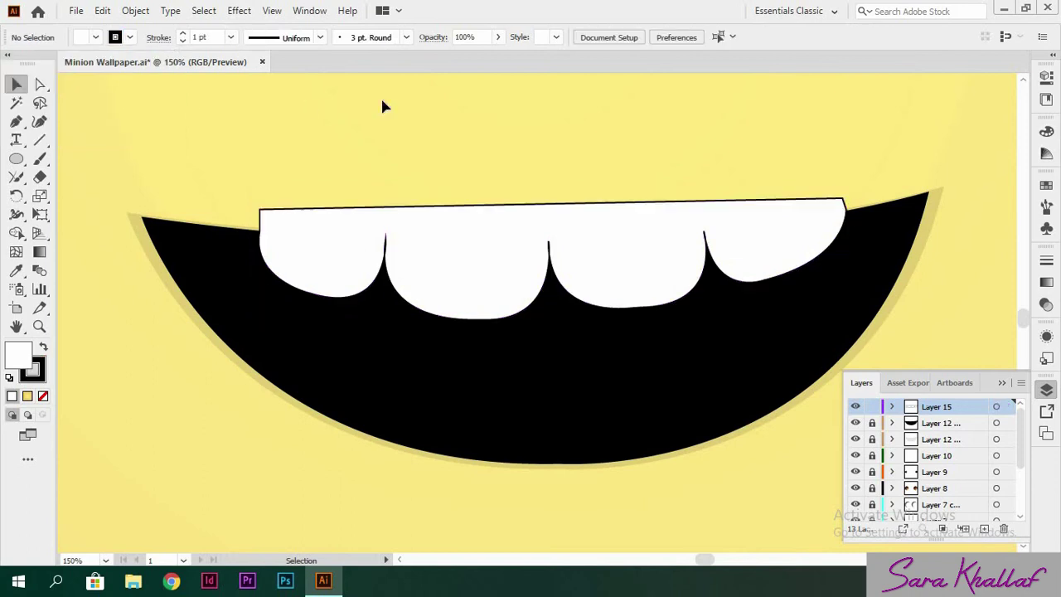
pyautogui.click(17, 122)
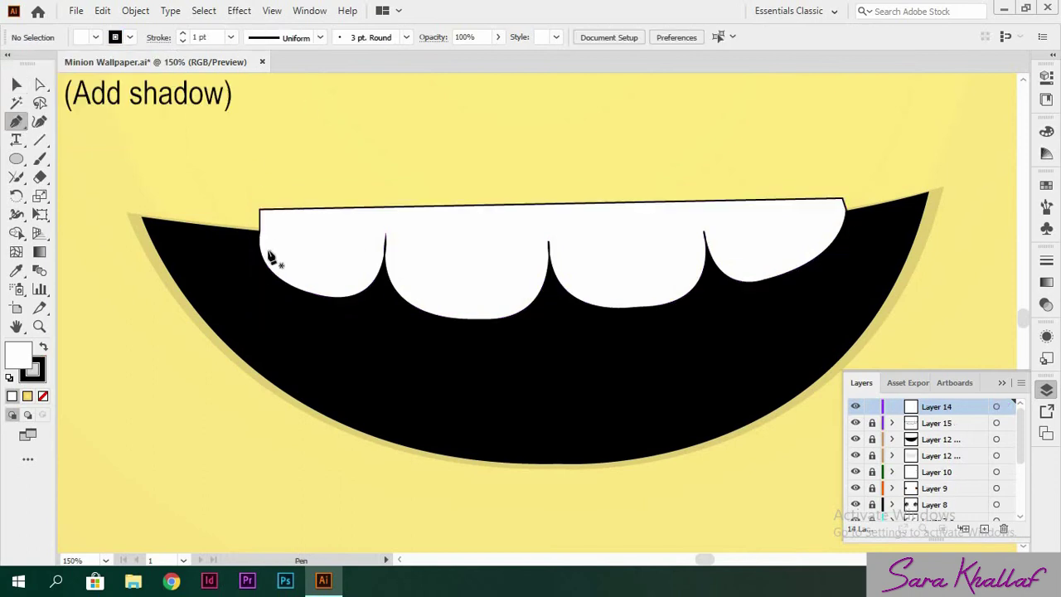
# Step: Pen-draw a closed shadow shape over the upper teeth, following the tooth curves and gaps
pyautogui.click(368, 305)
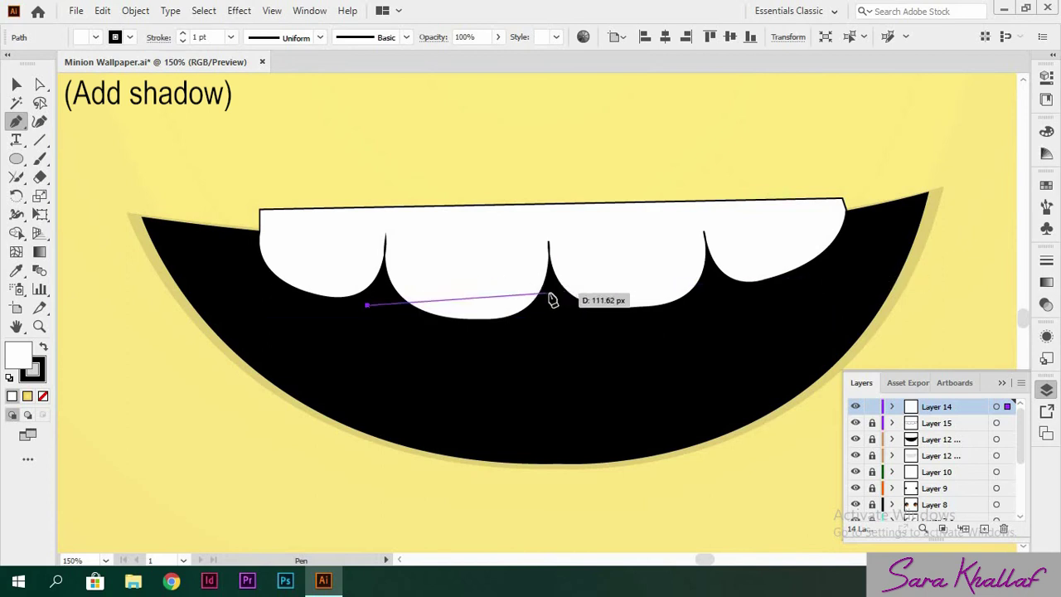
pyautogui.moveTo(552, 293)
pyautogui.mouseDown()
pyautogui.moveTo(653, 395)
pyautogui.moveTo(639, 379)
pyautogui.mouseUp()
pyautogui.hotkey('ctrl', 'z')
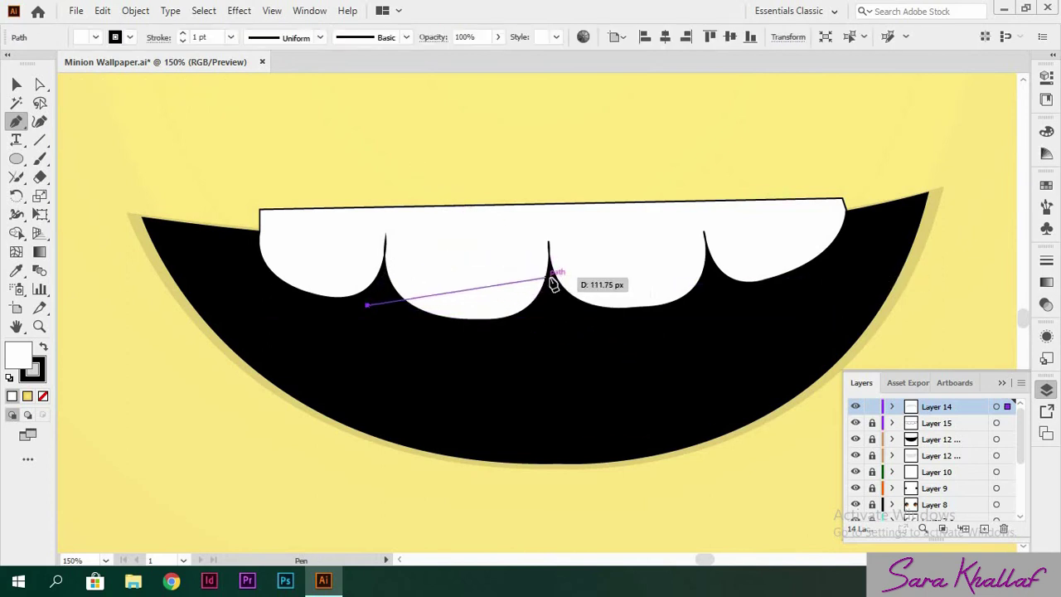
pyautogui.moveTo(548, 274); pyautogui.dragTo(652, 340)
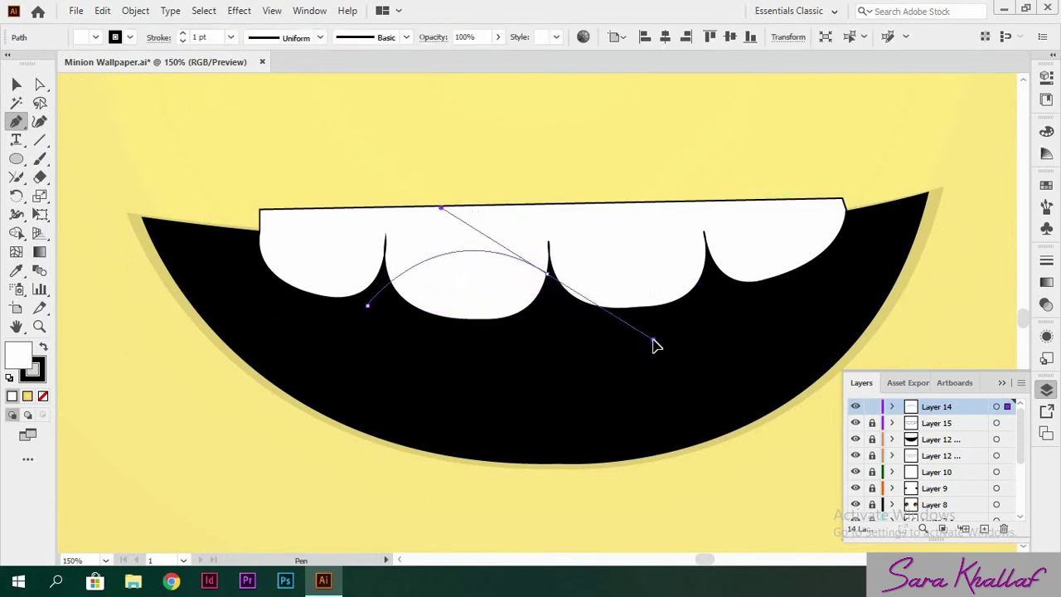
pyautogui.click(547, 273)
pyautogui.moveTo(712, 267); pyautogui.dragTo(805, 303)
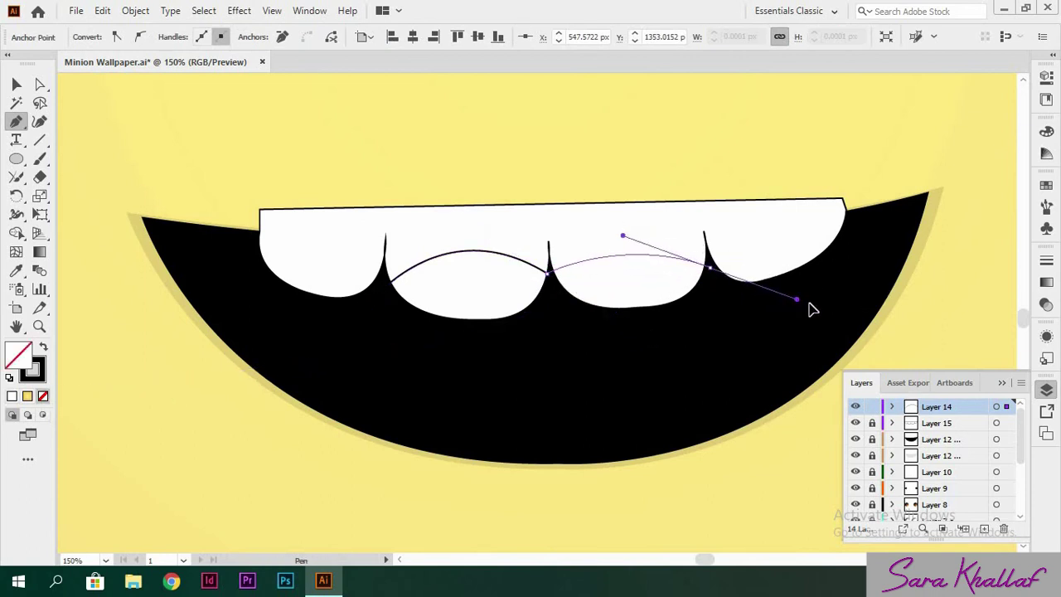
pyautogui.click(711, 268)
pyautogui.moveTo(806, 272); pyautogui.dragTo(843, 323)
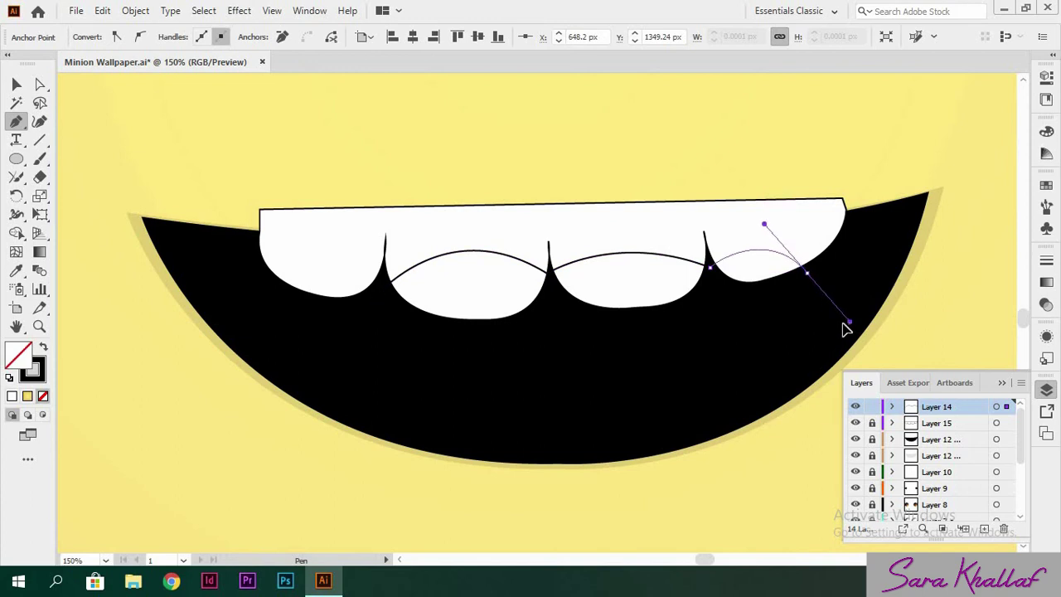
pyautogui.click(806, 272)
pyautogui.click(877, 232)
pyautogui.click(854, 170)
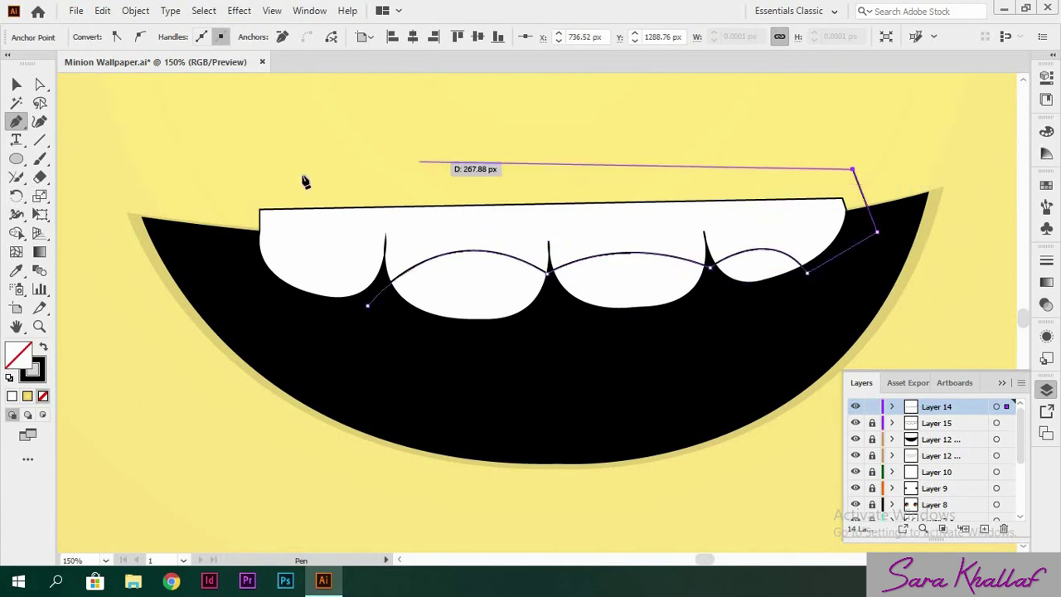
pyautogui.click(236, 183)
pyautogui.click(259, 305)
pyautogui.click(367, 305)
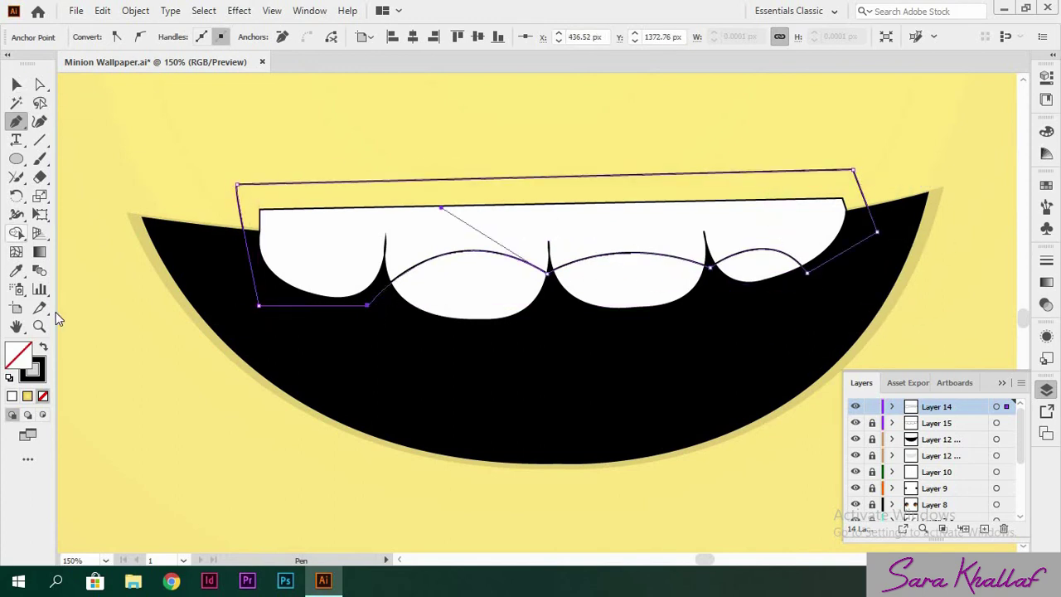
# Step: Fill the shadow shape black and lower its opacity to 36%
pyautogui.click(44, 347)
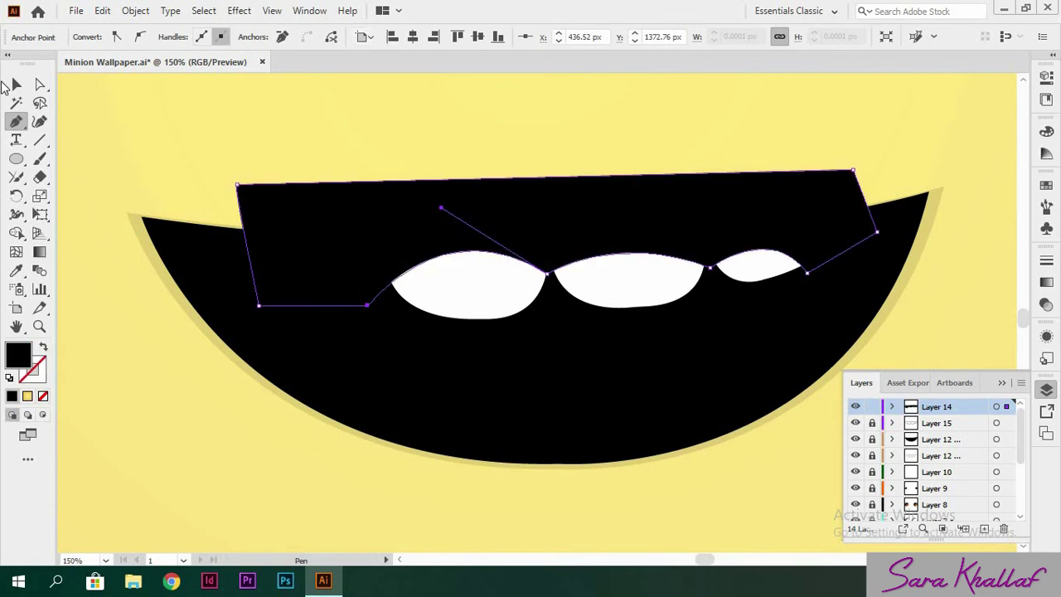
pyautogui.click(17, 85)
pyautogui.click(528, 126)
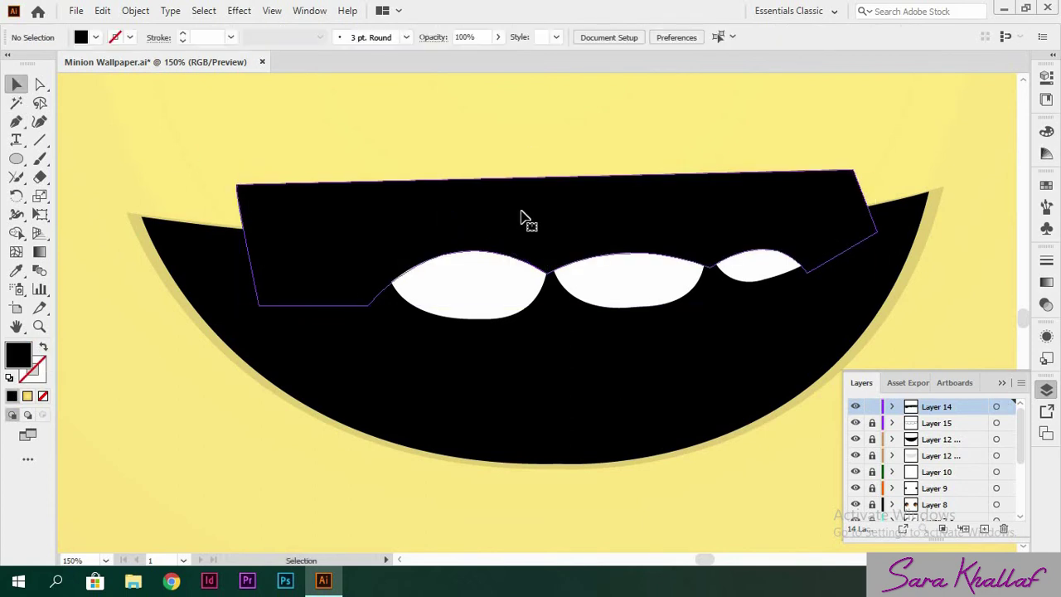
pyautogui.click(525, 218)
pyautogui.click(497, 38)
pyautogui.click(460, 57)
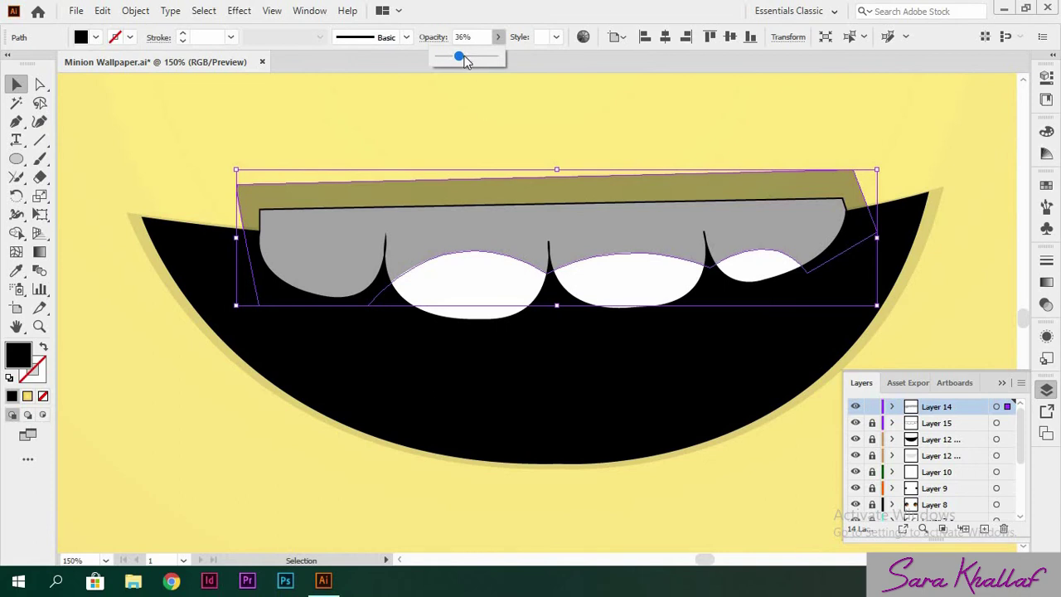
pyautogui.click(500, 123)
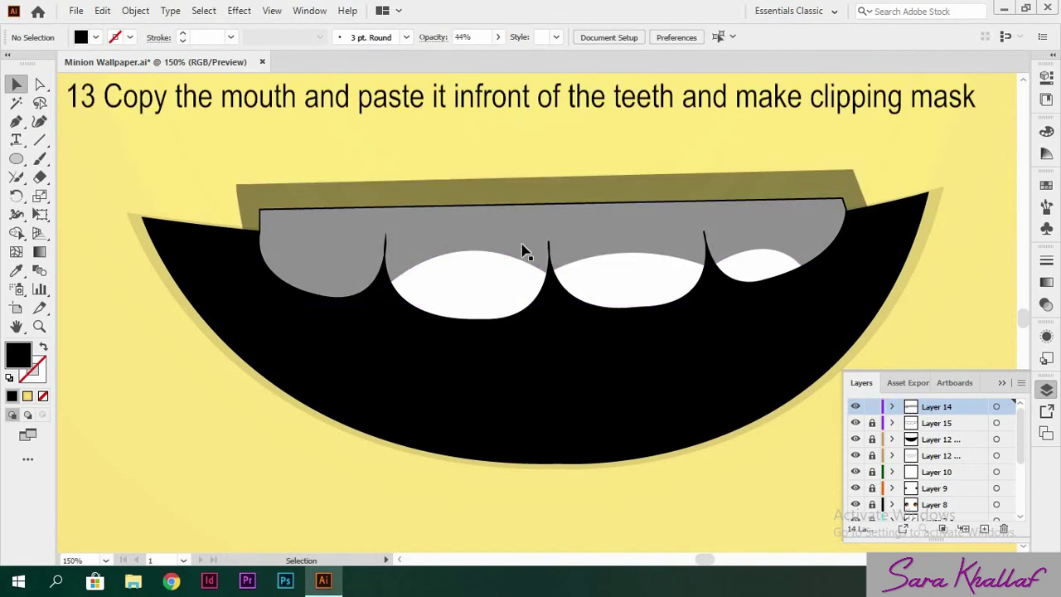
# Step: Lock the black mouth's layer and paste an unfilled copy of the mouth in place
pyautogui.click(650, 397)
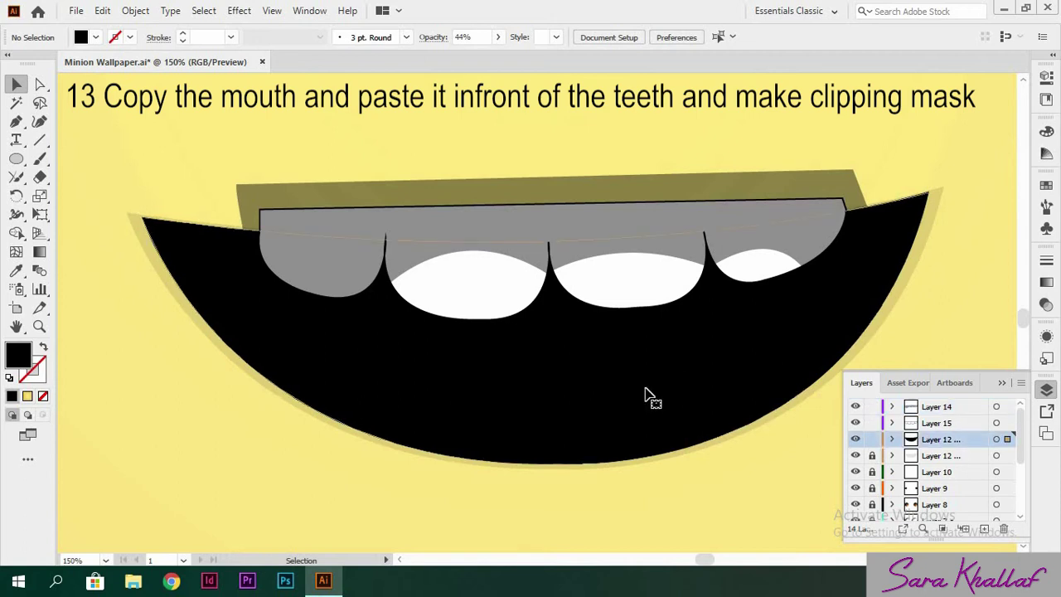
pyautogui.click(871, 440)
pyautogui.click(101, 10)
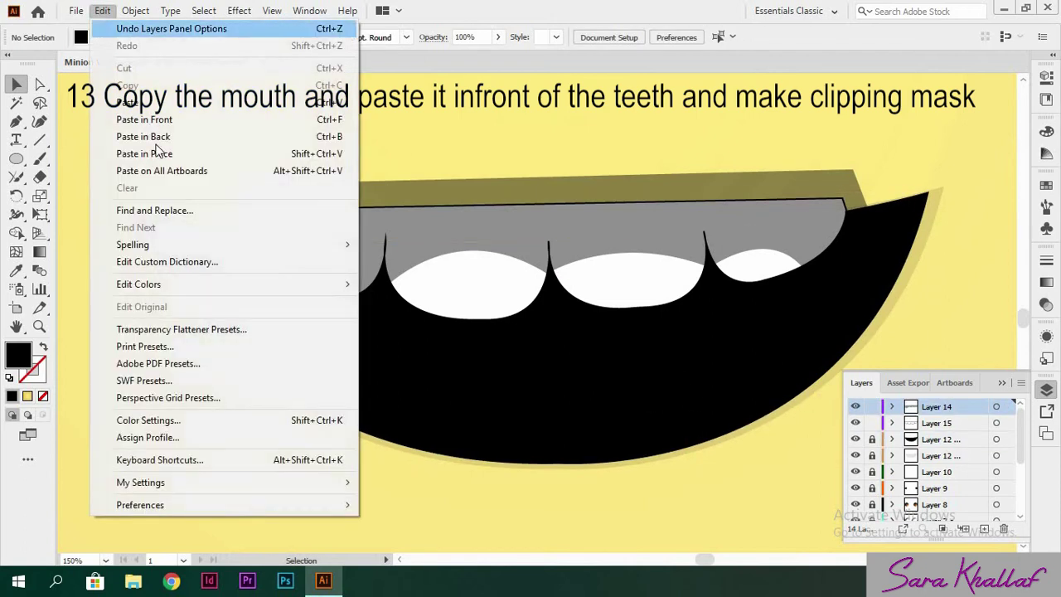
pyautogui.click(143, 153)
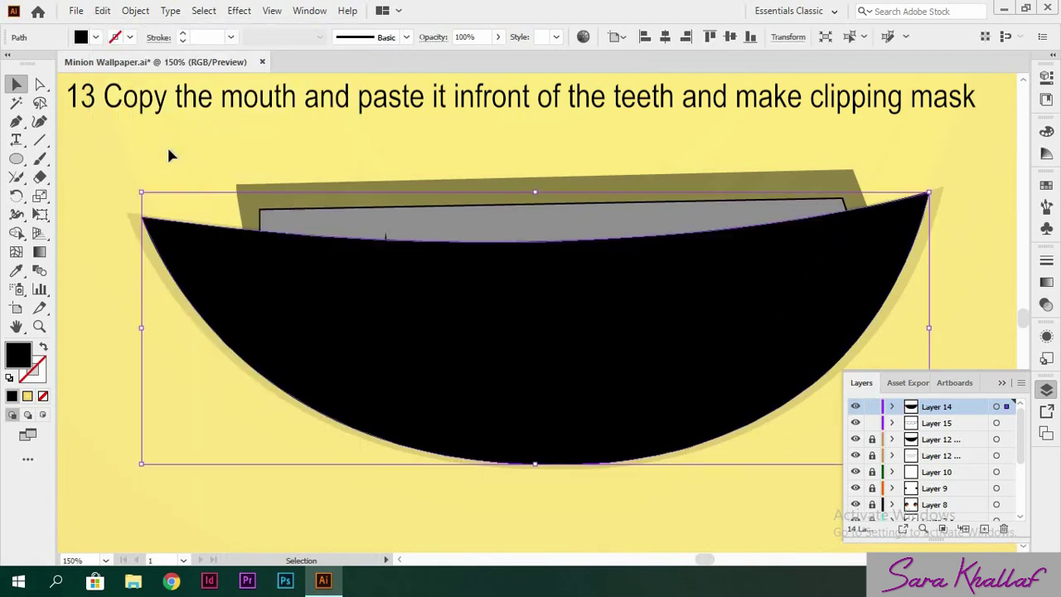
pyautogui.click(48, 399)
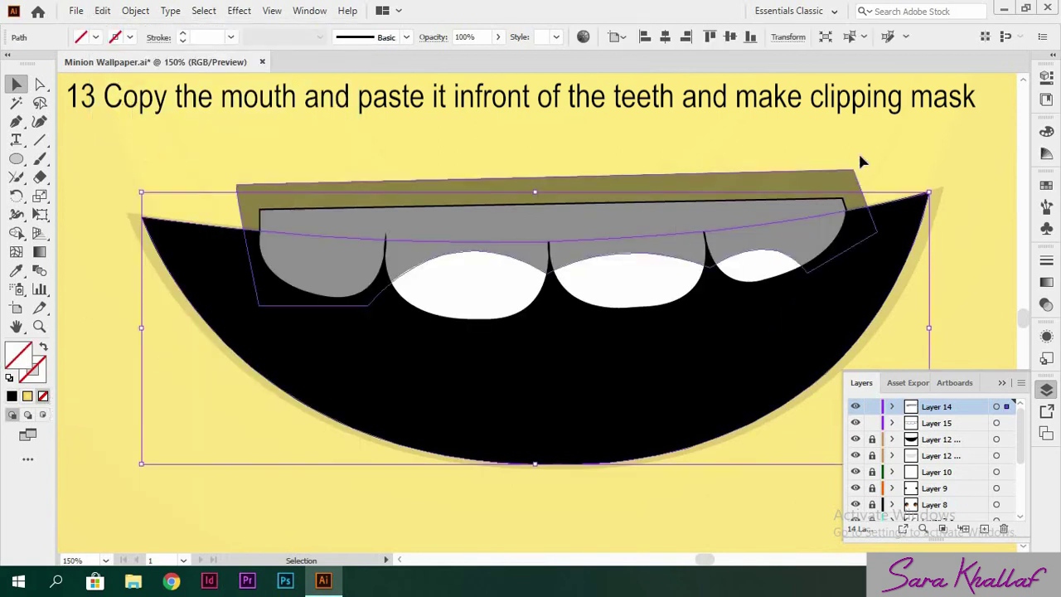
# Step: Make a clipping mask from the mouth copy and teeth, then view the whole artboard
pyautogui.moveTo(840, 169); pyautogui.dragTo(627, 304)
pyautogui.rightClick(628, 304)
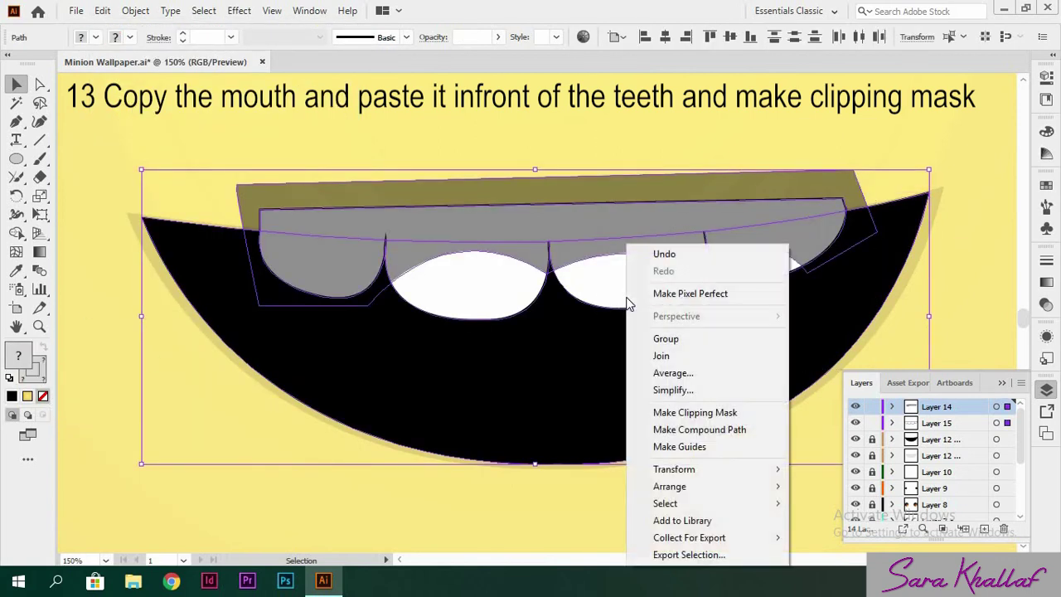
pyautogui.click(645, 413)
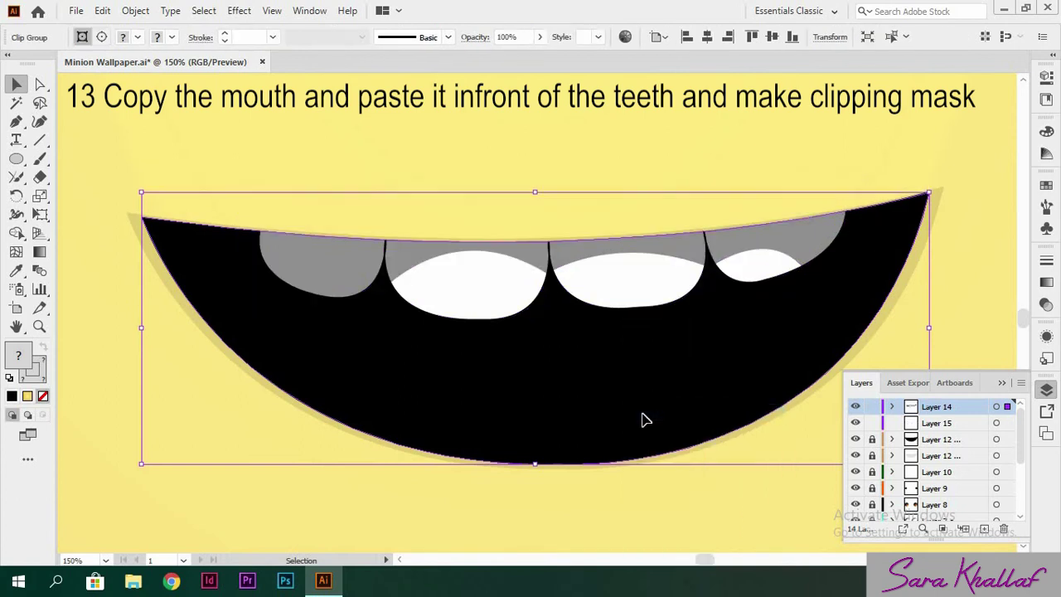
pyautogui.click(655, 132)
pyautogui.hotkey('ctrl', '0')
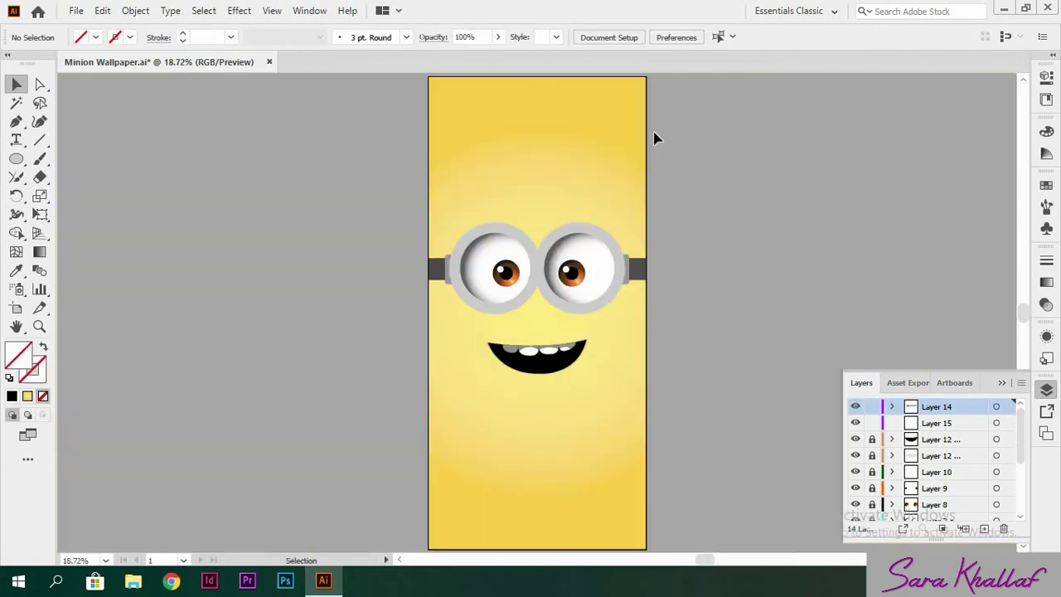
# Step: On a new layer, draw a circle on the right cheek below the goggle
pyautogui.click(984, 528)
pyautogui.press('l')
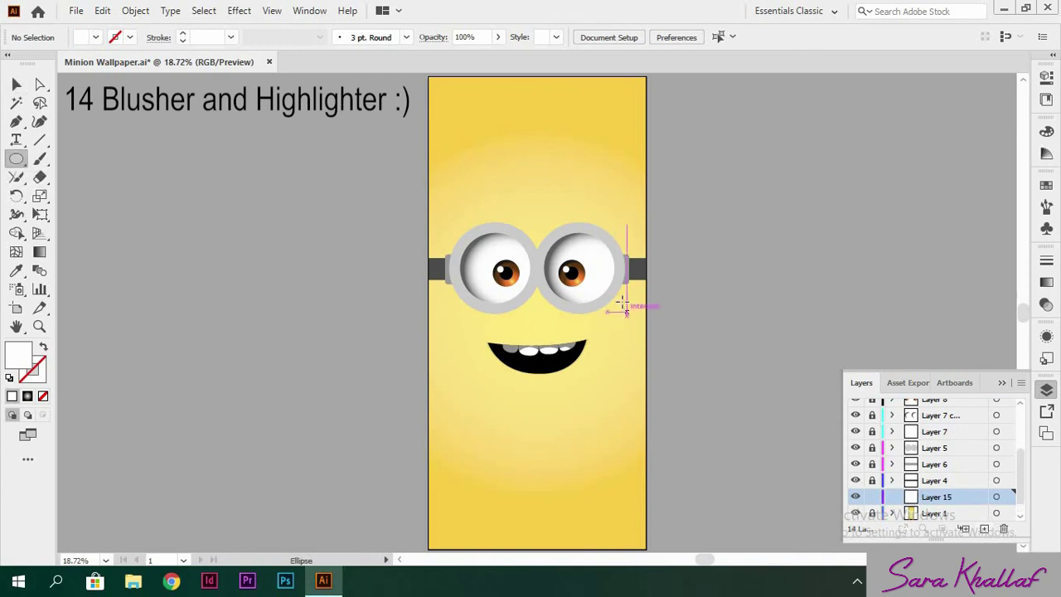
pyautogui.moveTo(628, 305)
pyautogui.mouseDown()
pyautogui.moveTo(579, 347)
pyautogui.moveTo(608, 333)
pyautogui.mouseUp()
pyautogui.press('v')
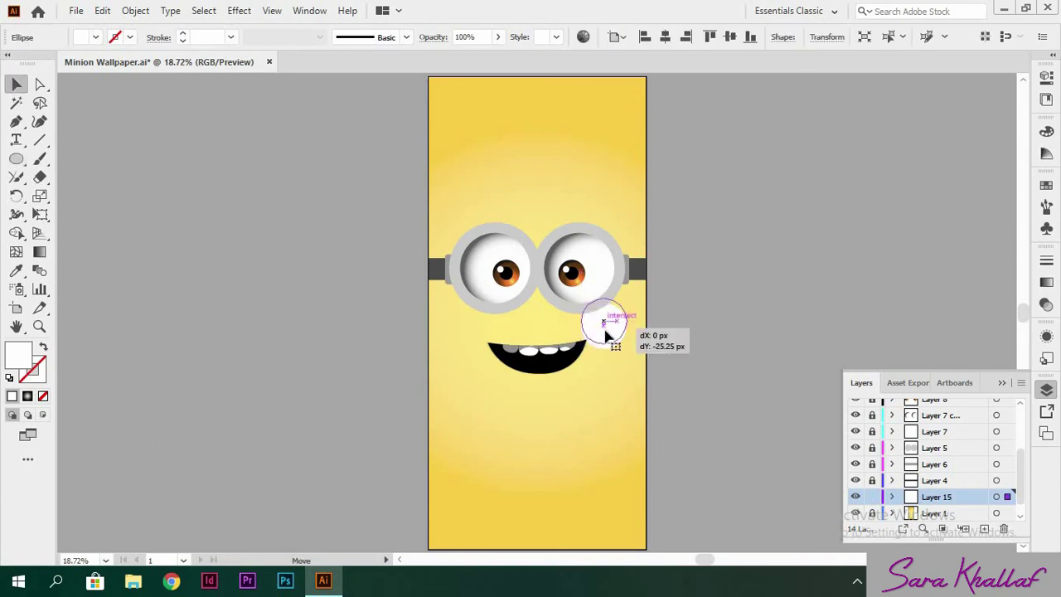
# Step: Give the circle a reversed radial red-orange gradient fading to a 0% opacity stop
pyautogui.click(1046, 282)
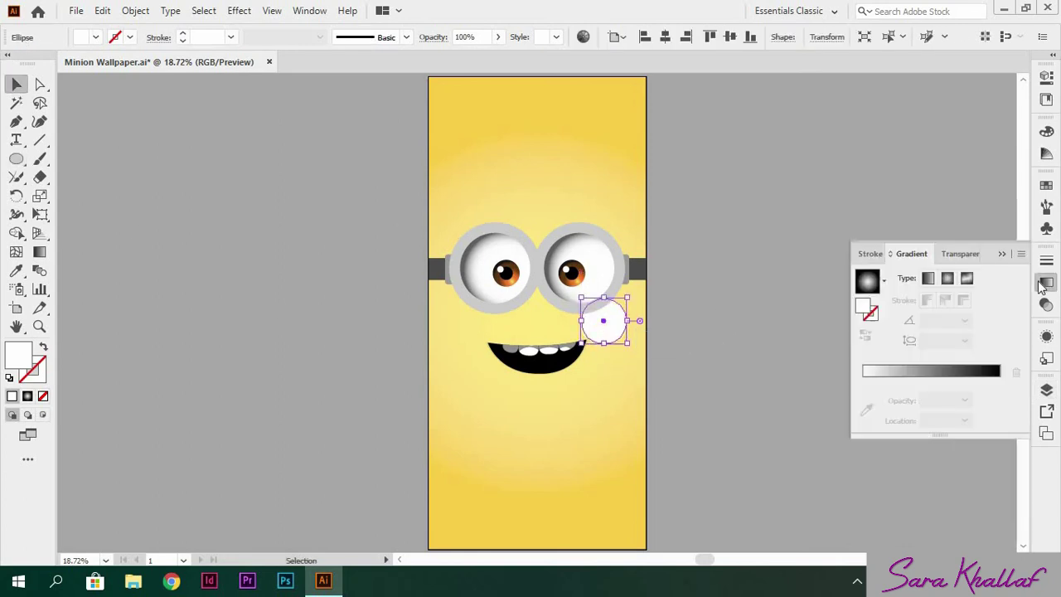
pyautogui.click(948, 278)
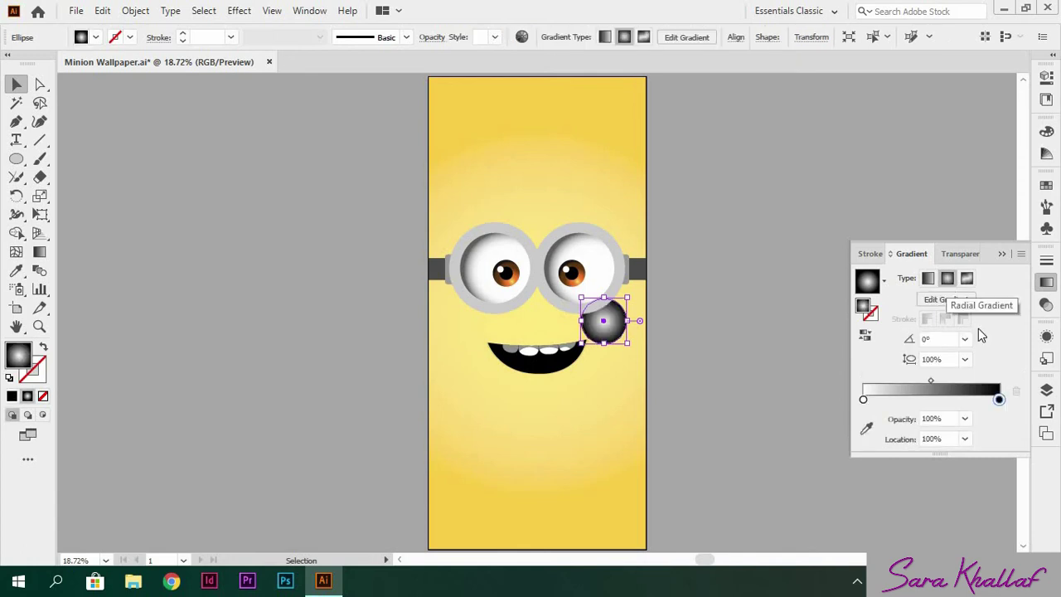
pyautogui.doubleClick(999, 400)
pyautogui.click(931, 247)
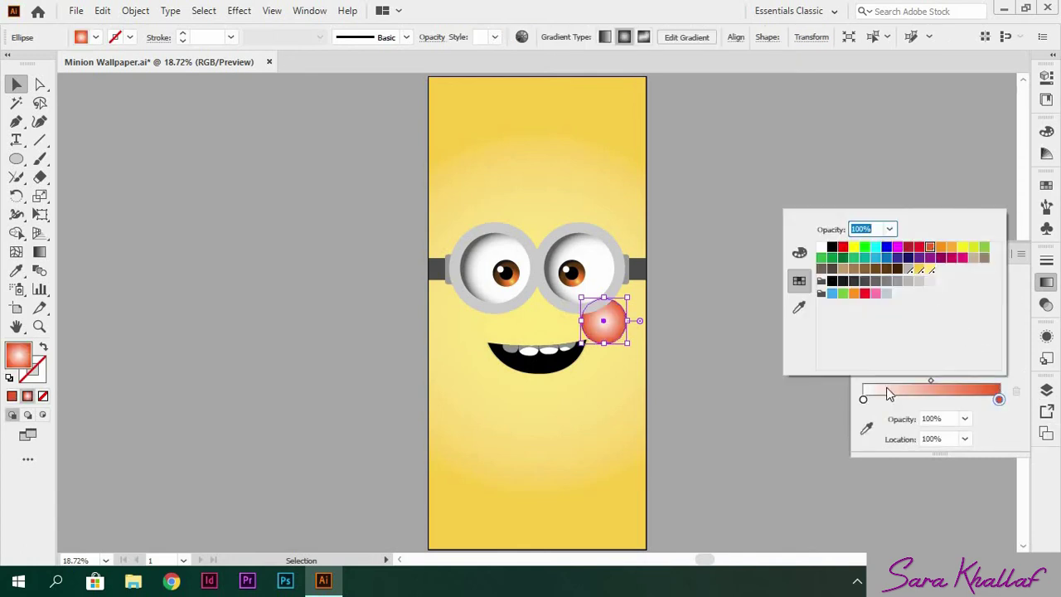
pyautogui.click(864, 401)
pyautogui.doubleClick(864, 401)
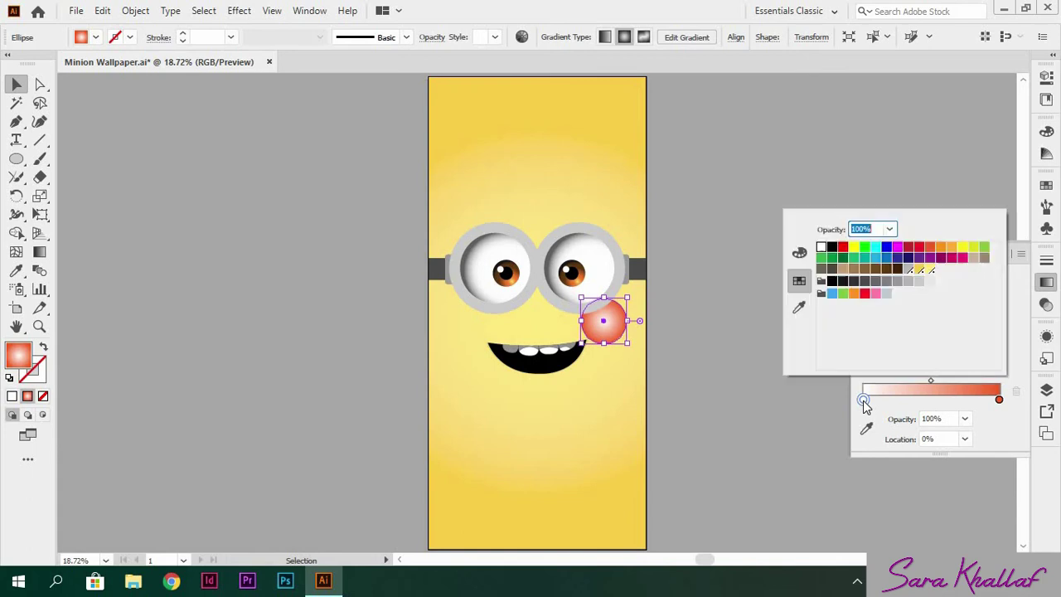
pyautogui.click(930, 247)
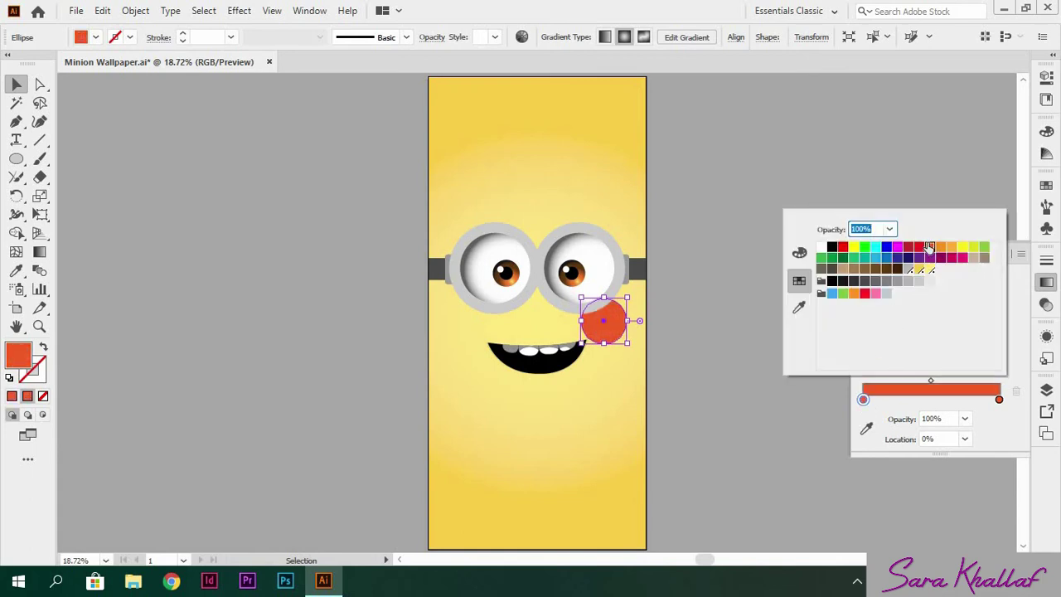
pyautogui.click(972, 423)
pyautogui.click(985, 234)
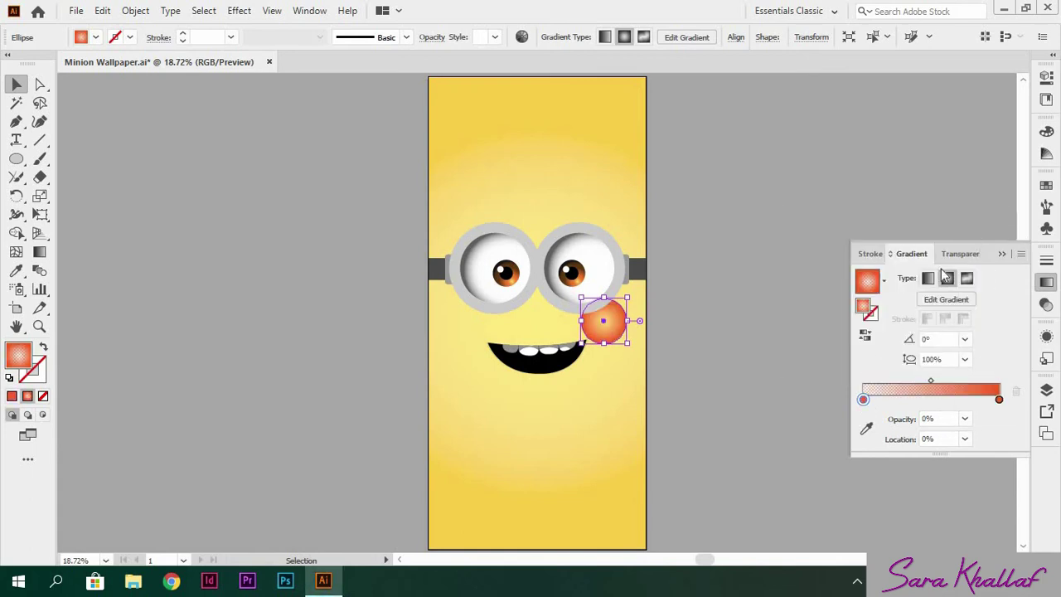
pyautogui.click(865, 338)
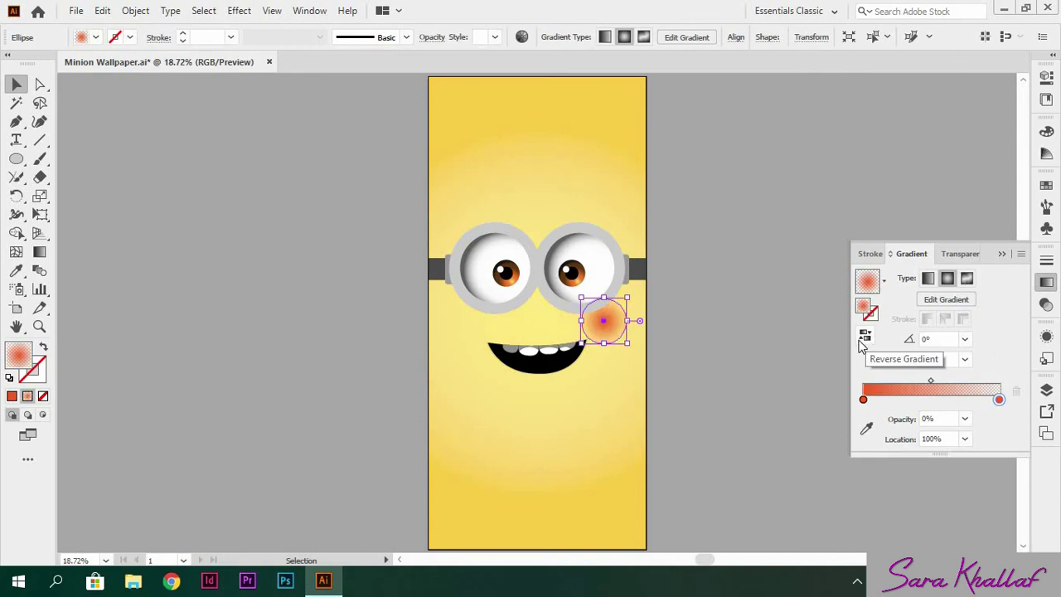
# Step: Set the blush circle's opacity to 24%
pyautogui.click(740, 361)
pyautogui.click(618, 330)
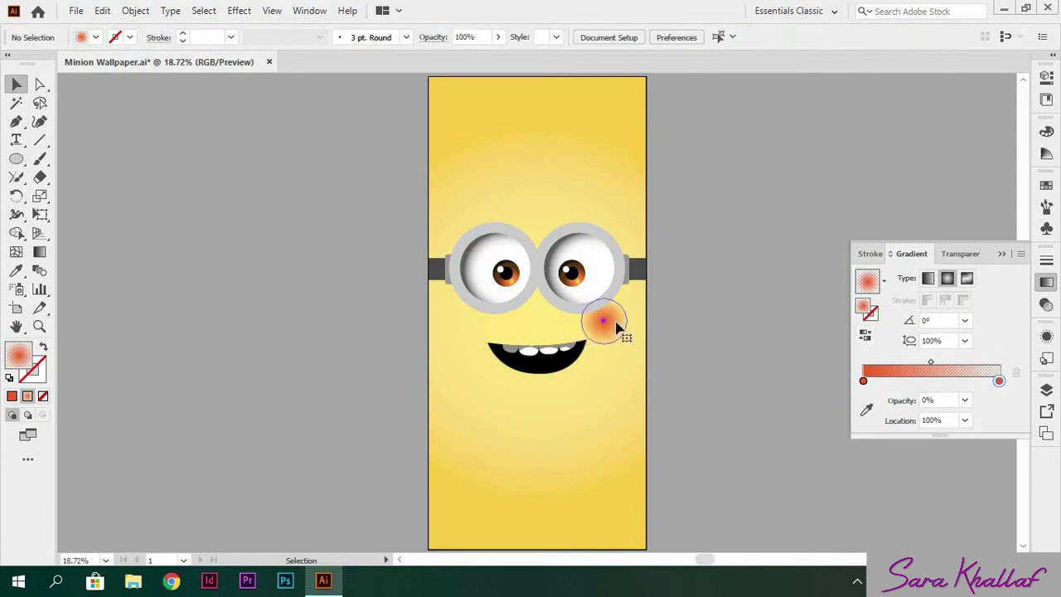
pyautogui.click(1046, 77)
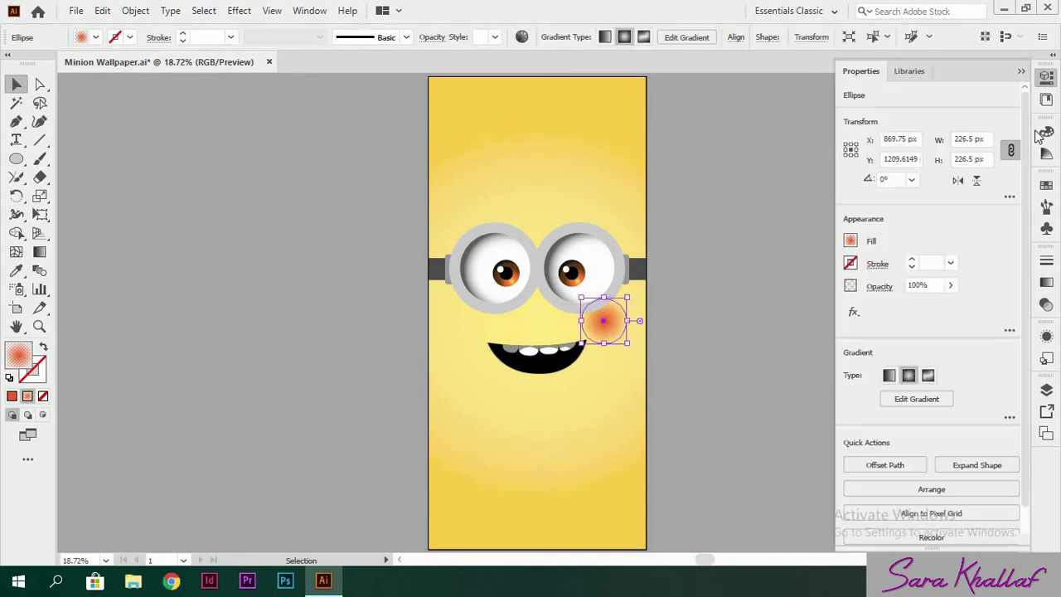
pyautogui.click(923, 285)
pyautogui.press('BackSpace')
pyautogui.press('BackSpace')
pyautogui.press('BackSpace')
pyautogui.write('4')
pyautogui.press('Return')
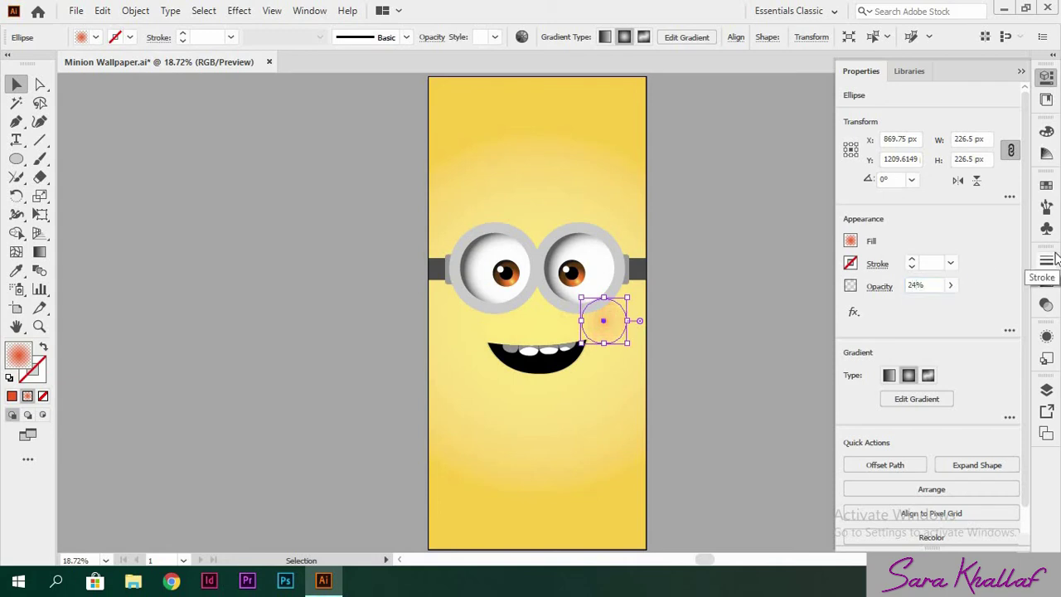
pyautogui.click(757, 376)
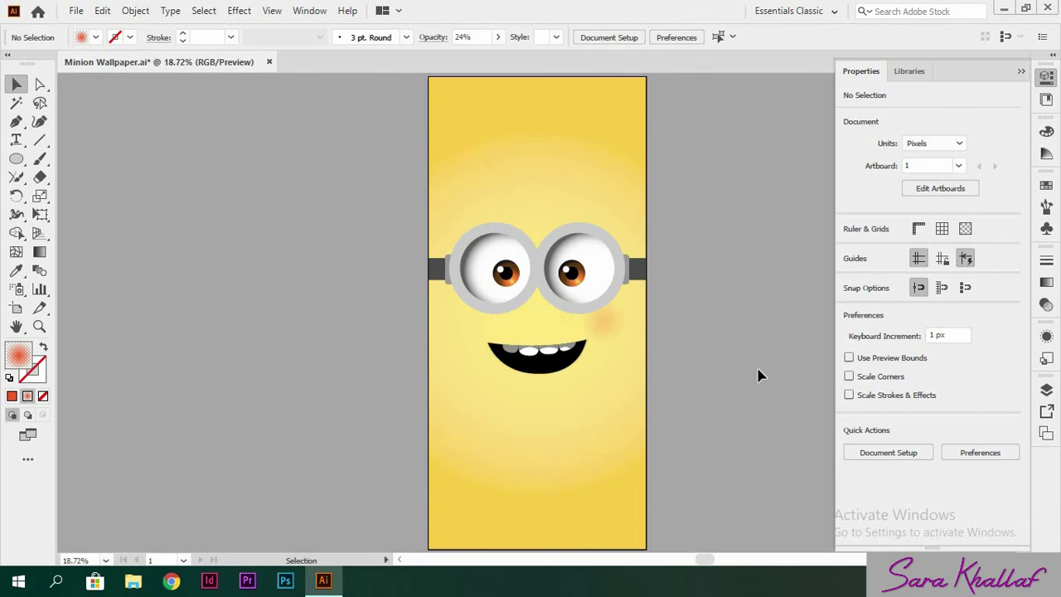
pyautogui.click(1049, 395)
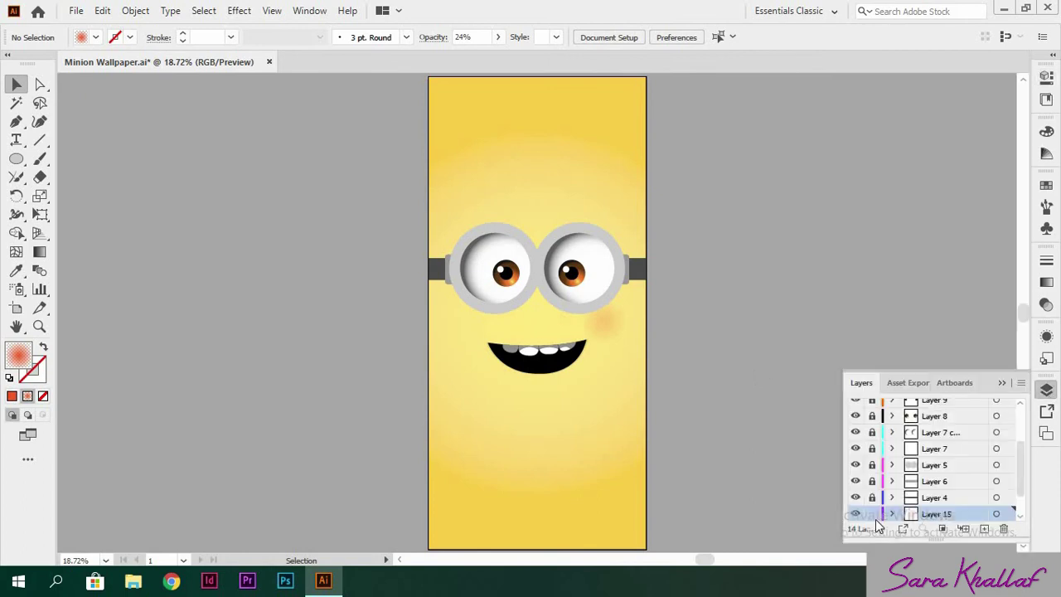
# Step: On a new layer, draw a small circle on the right goggle rim with both gradient stops white
pyautogui.click(985, 529)
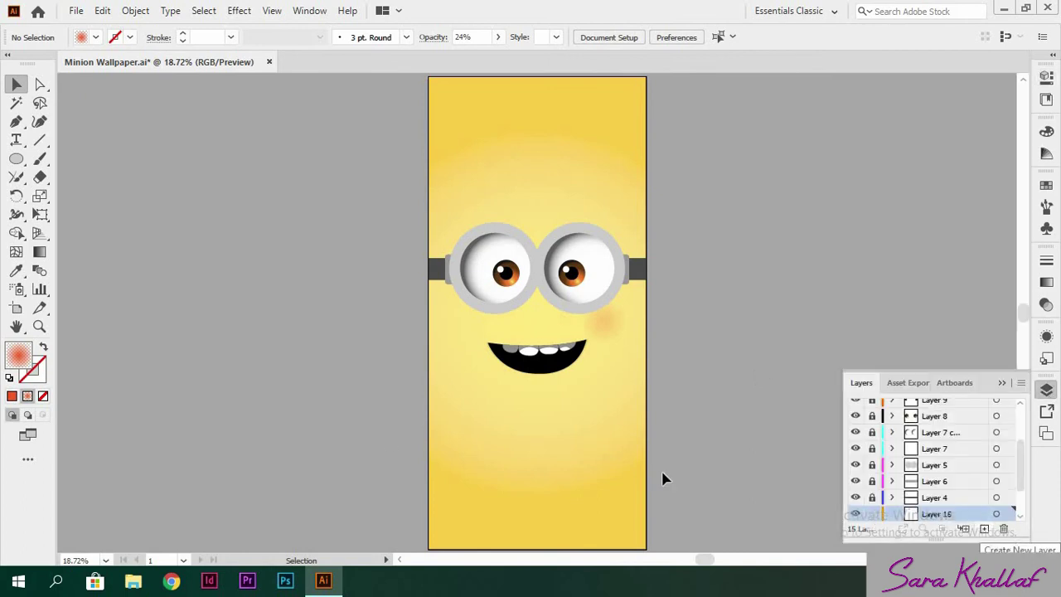
pyautogui.click(17, 160)
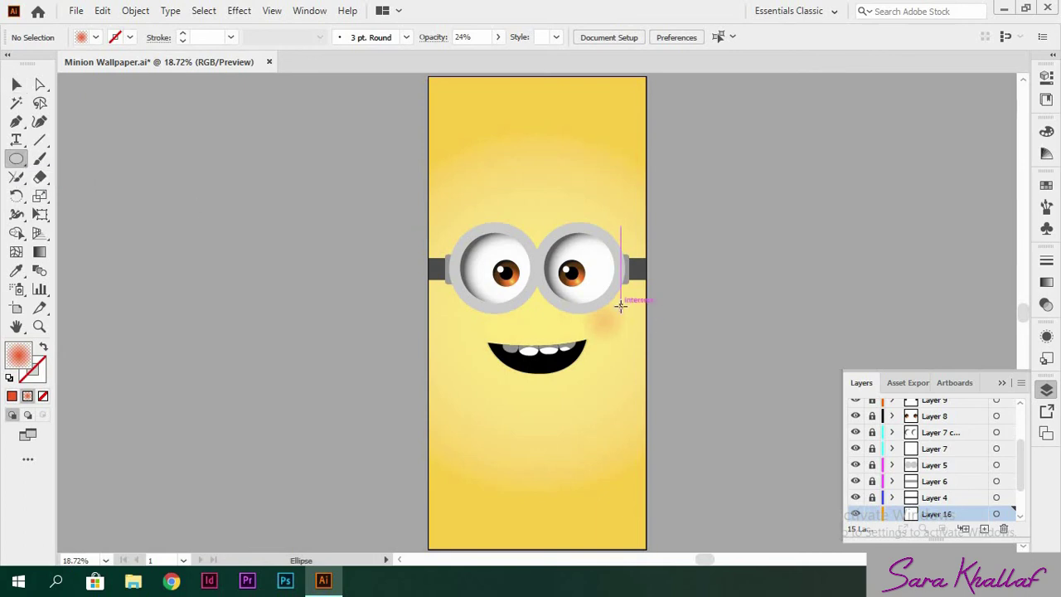
pyautogui.moveTo(613, 305); pyautogui.dragTo(600, 320)
pyautogui.click(1046, 282)
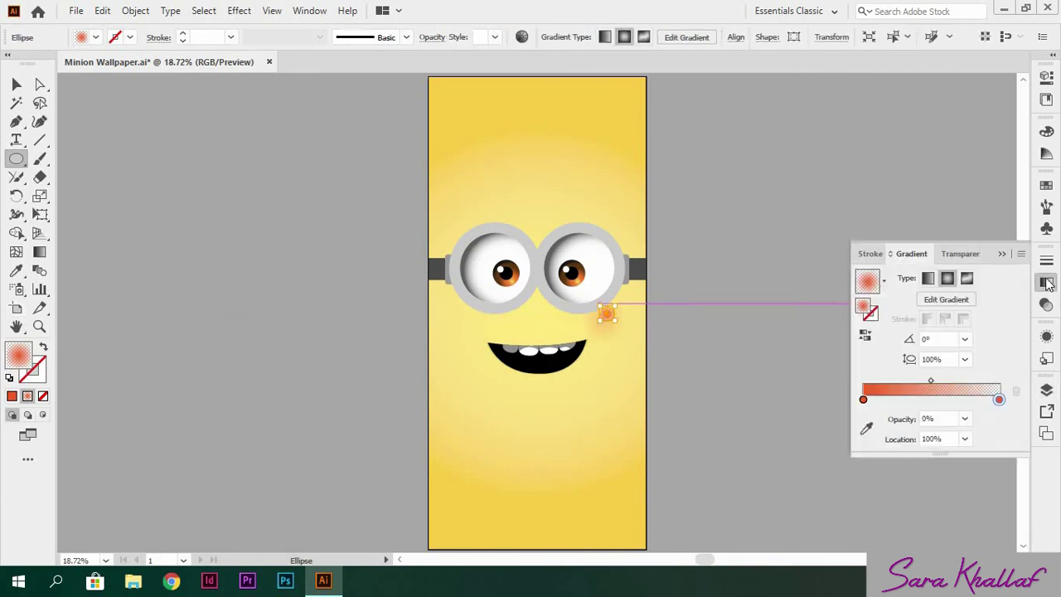
pyautogui.doubleClick(1000, 399)
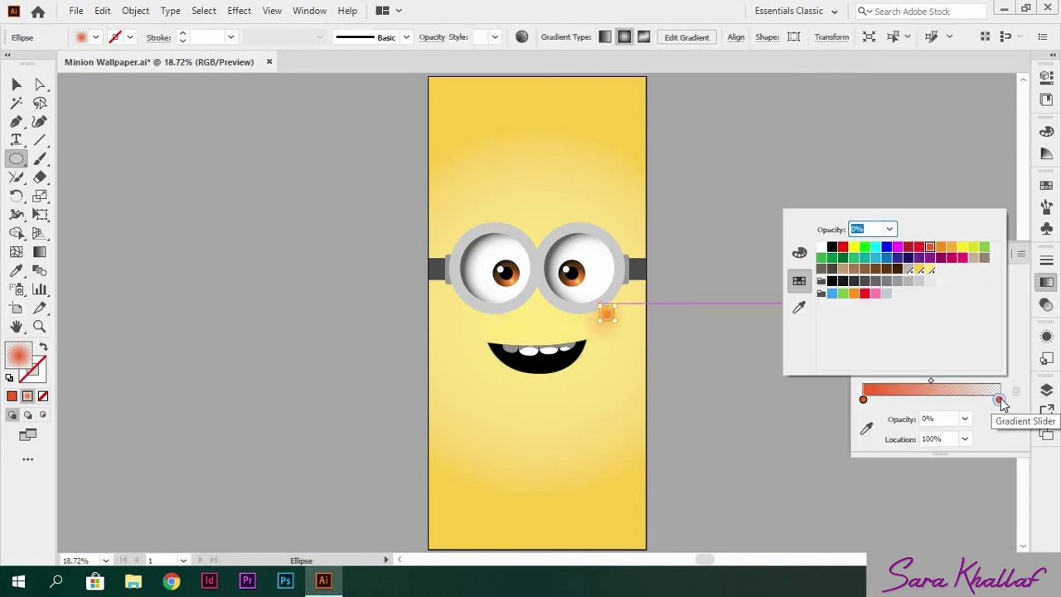
pyautogui.click(821, 247)
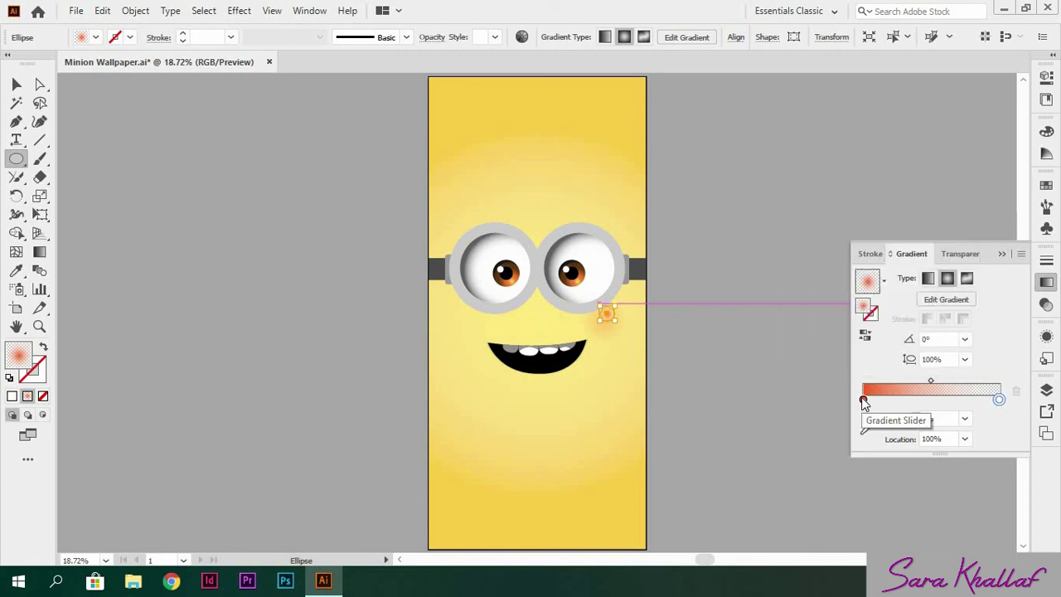
pyautogui.doubleClick(864, 400)
pyautogui.click(821, 248)
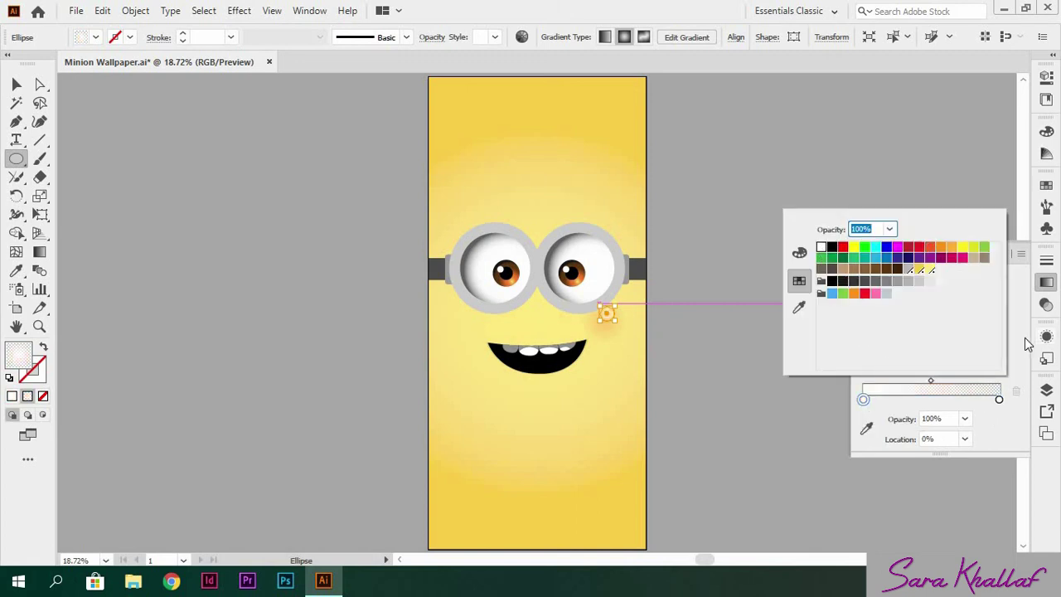
pyautogui.press('Escape')
pyautogui.press('v')
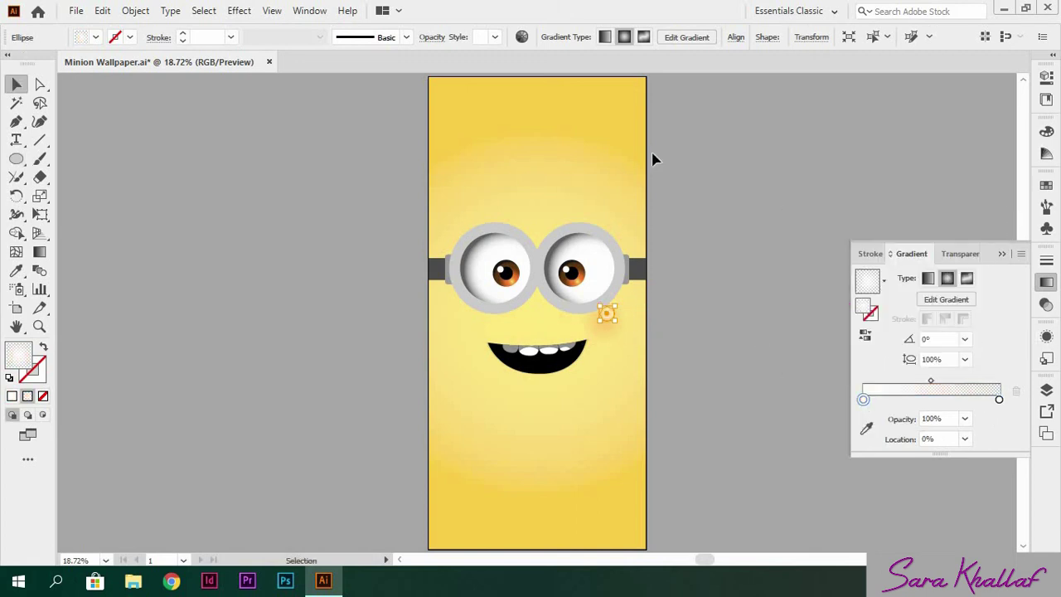
# Step: Set the white glow circle's opacity to 24%
pyautogui.click(827, 169)
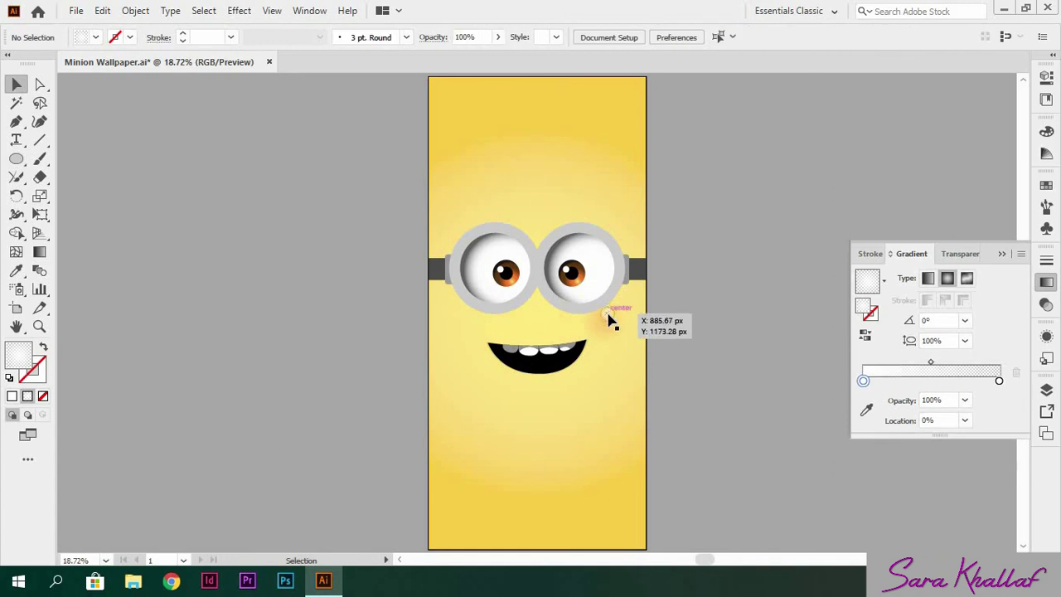
pyautogui.click(609, 311)
pyautogui.click(1048, 76)
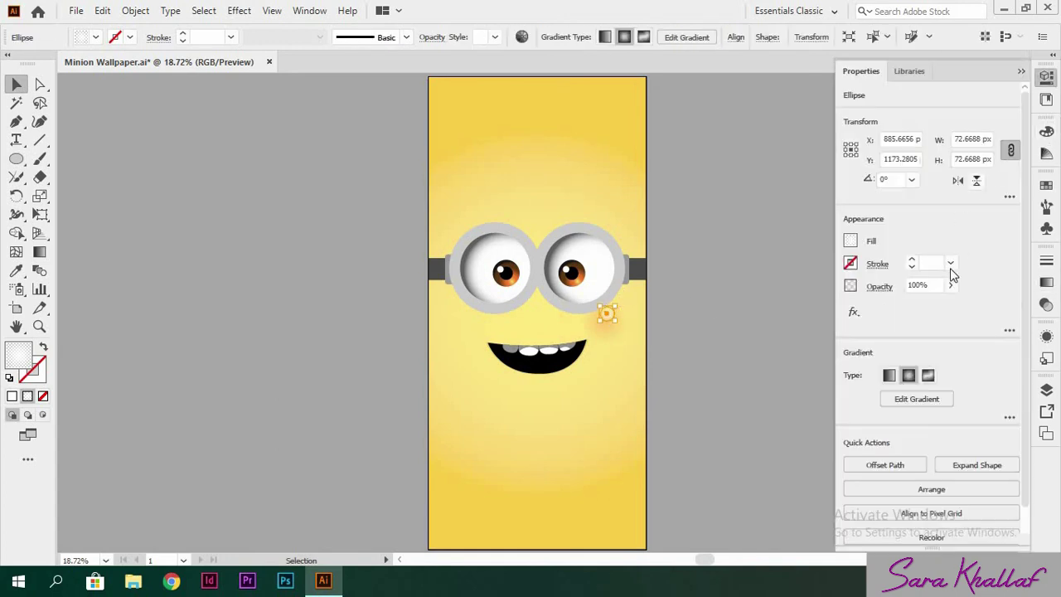
pyautogui.doubleClick(946, 283)
pyautogui.press('BackSpace')
pyautogui.write('2')
pyautogui.write('4')
pyautogui.press('Return')
pyautogui.click(739, 345)
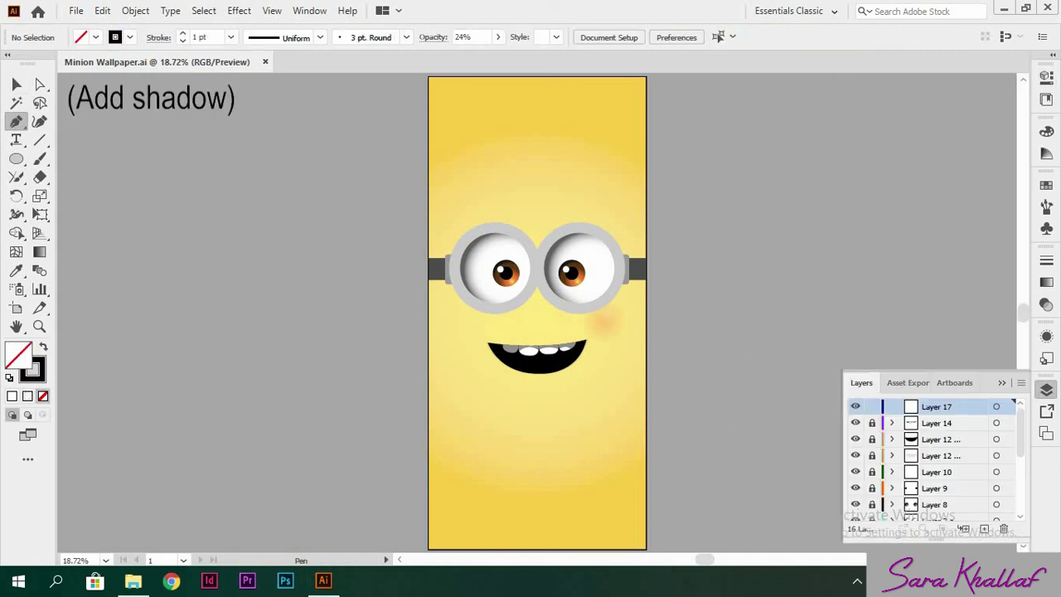
# Step: Draw a black-filled curved shadow shape just under the Minion's mouth
pyautogui.hotkey('ctrl', '+')
pyautogui.hotkey('ctrl', '+')
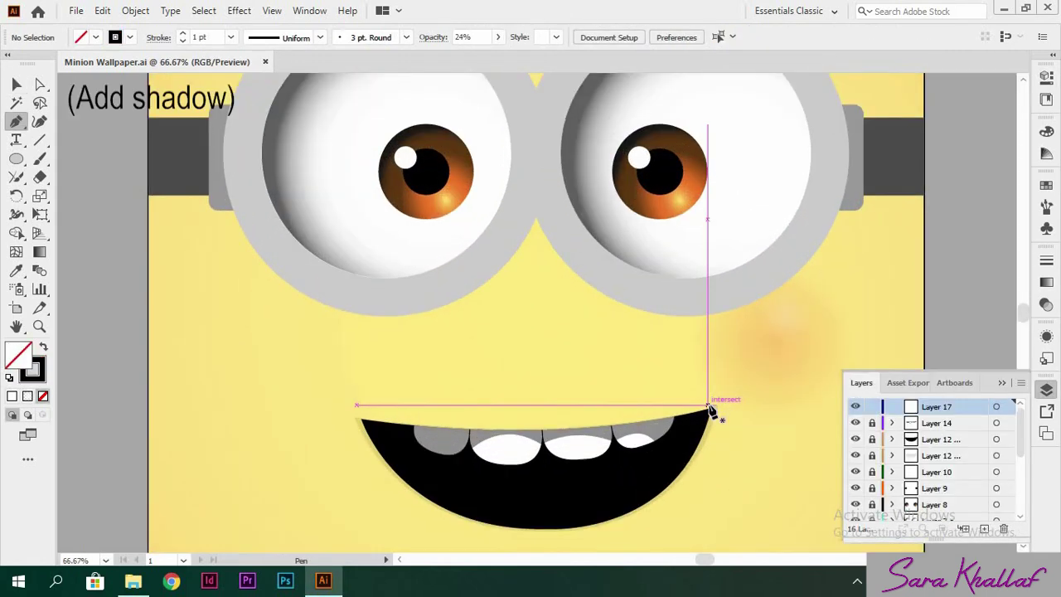
pyautogui.hotkey('ctrl', '+')
pyautogui.hotkey('ctrl', '+')
pyautogui.scroll(-2, 711, 411)
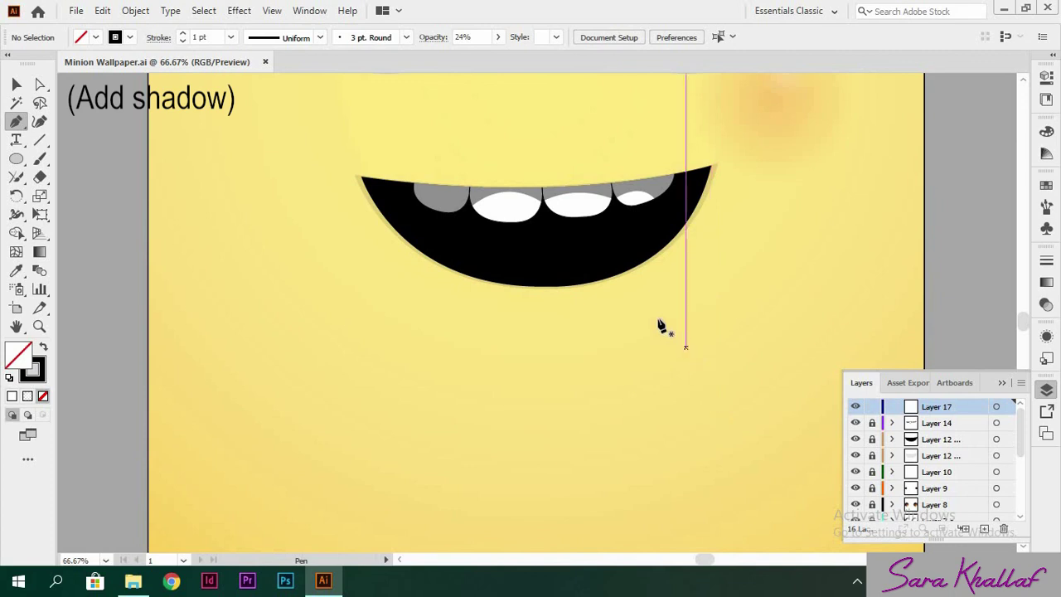
pyautogui.click(610, 291)
pyautogui.moveTo(486, 292); pyautogui.dragTo(405, 270)
pyautogui.click(486, 292)
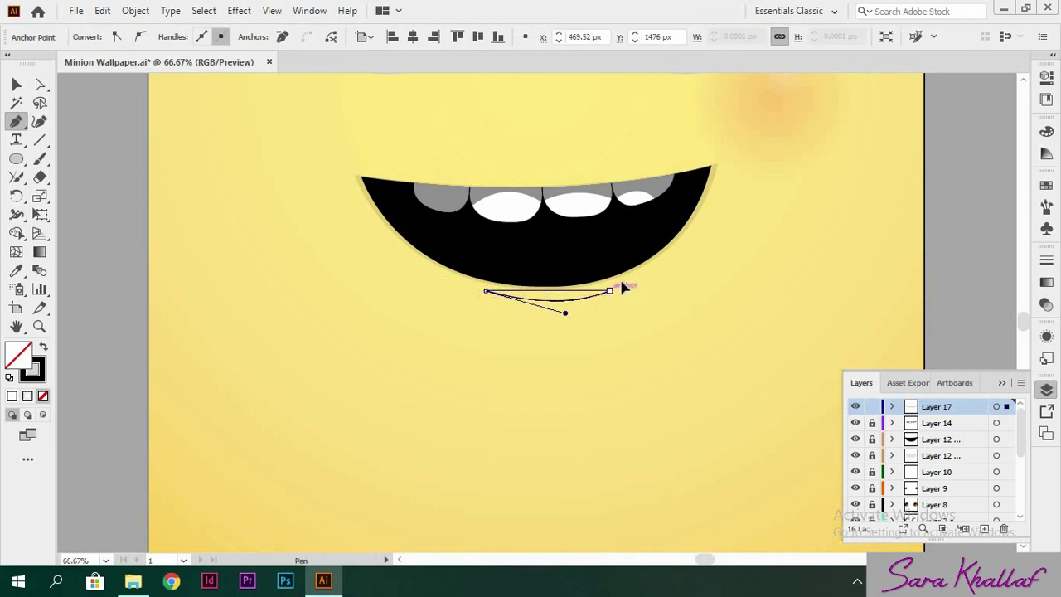
pyautogui.moveTo(611, 291); pyautogui.dragTo(656, 253)
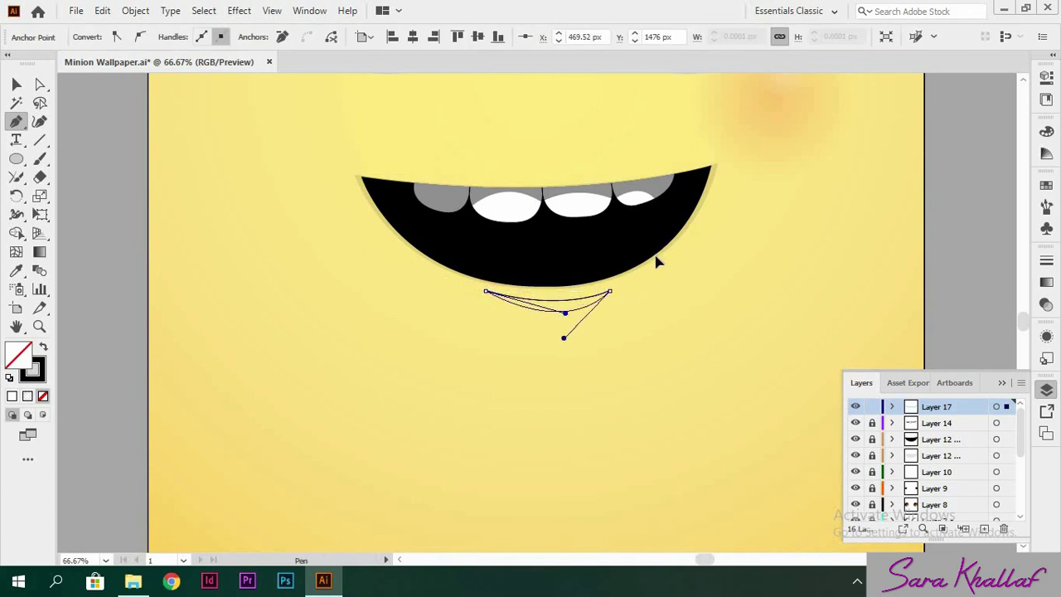
pyautogui.click(43, 350)
pyautogui.press('v')
pyautogui.click(615, 427)
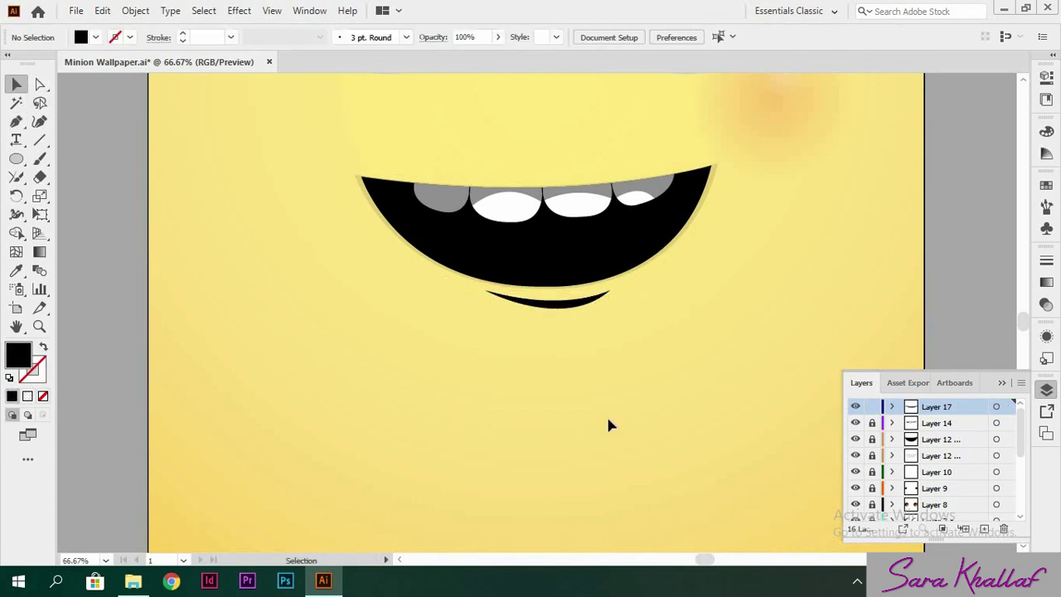
# Step: Nudge the mouth shadow slightly down and fade it to 25% opacity
pyautogui.moveTo(562, 307); pyautogui.dragTo(561, 312)
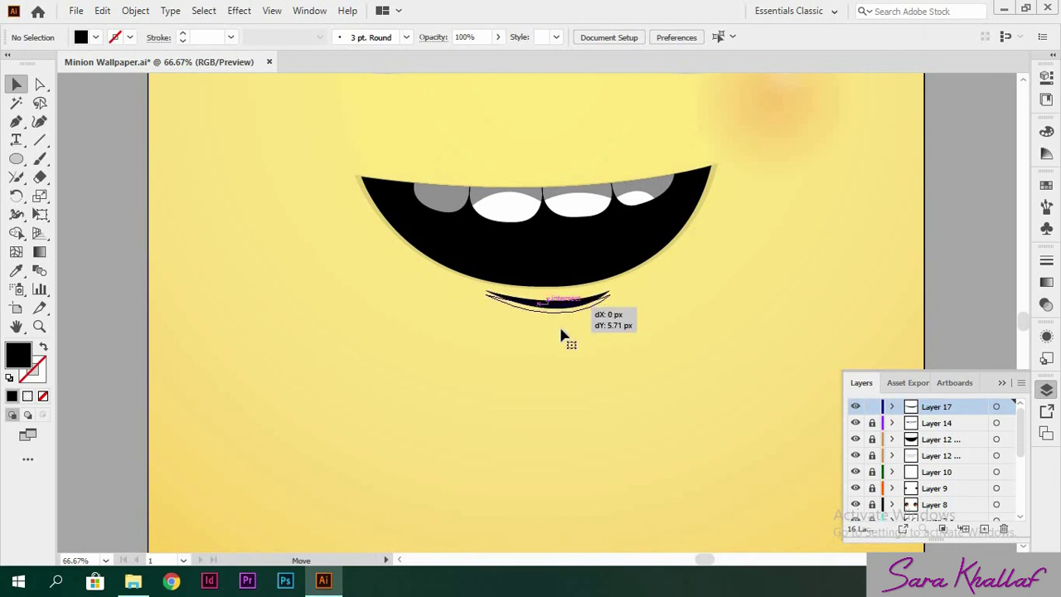
pyautogui.click(497, 37)
pyautogui.moveTo(496, 56); pyautogui.dragTo(450, 58)
pyautogui.click(486, 134)
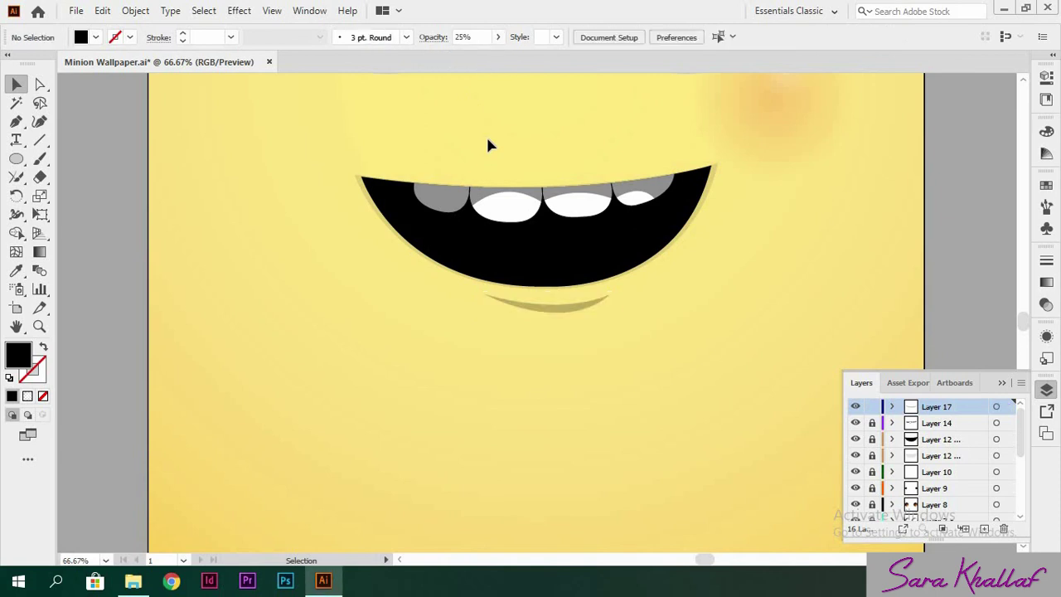
pyautogui.hotkey('ctrl', '0')
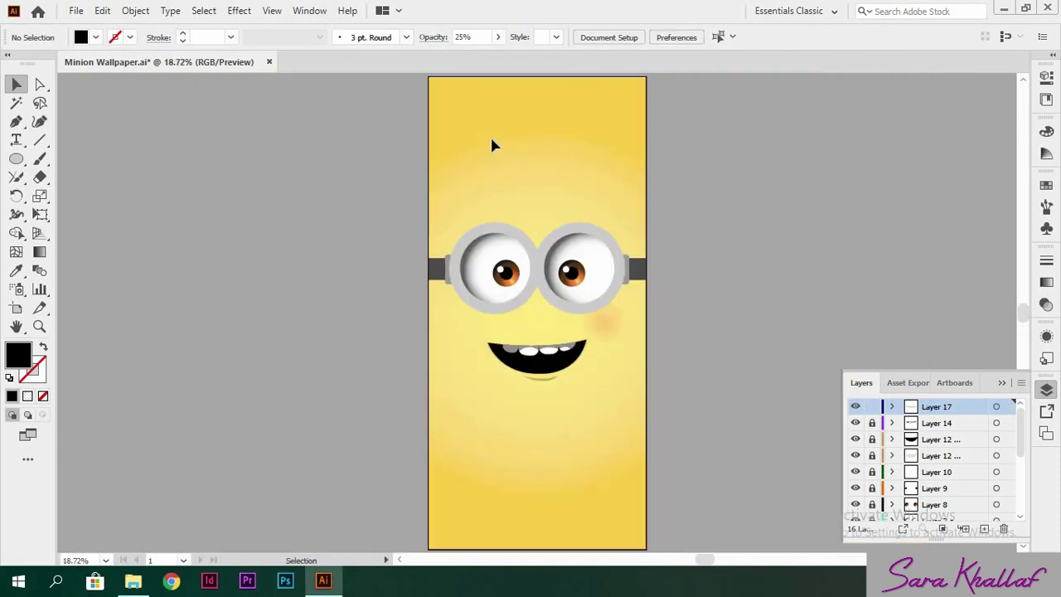
# Step: Add a new highlights layer and paste two in-place copies of the left goggle circle
pyautogui.press('a')
pyautogui.click(984, 528)
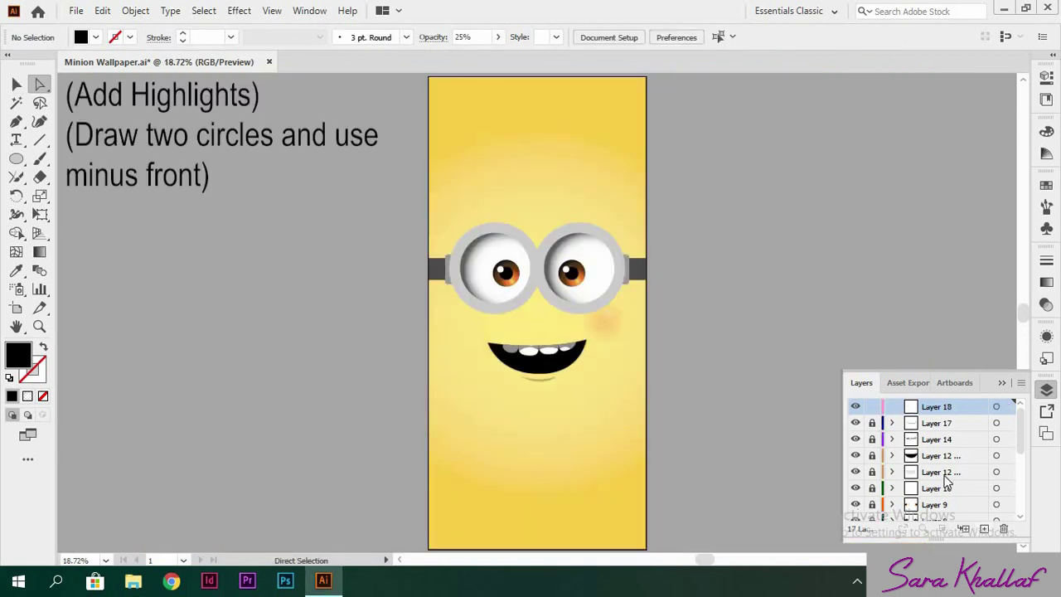
pyautogui.scroll(-2, 948, 479)
pyautogui.scroll(-2, 948, 479)
pyautogui.click(877, 473)
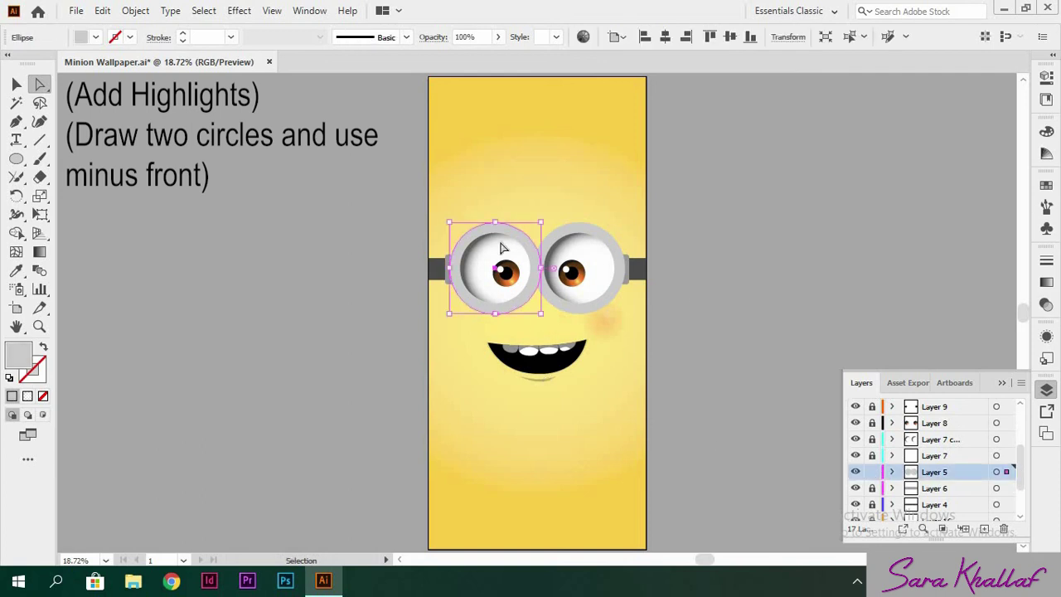
pyautogui.click(103, 10)
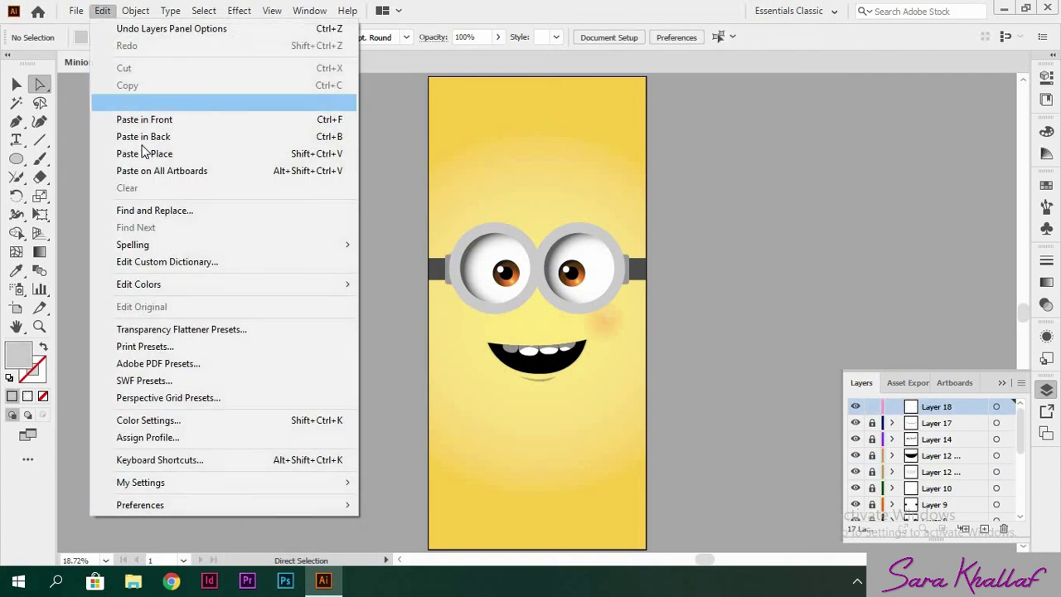
pyautogui.click(141, 160)
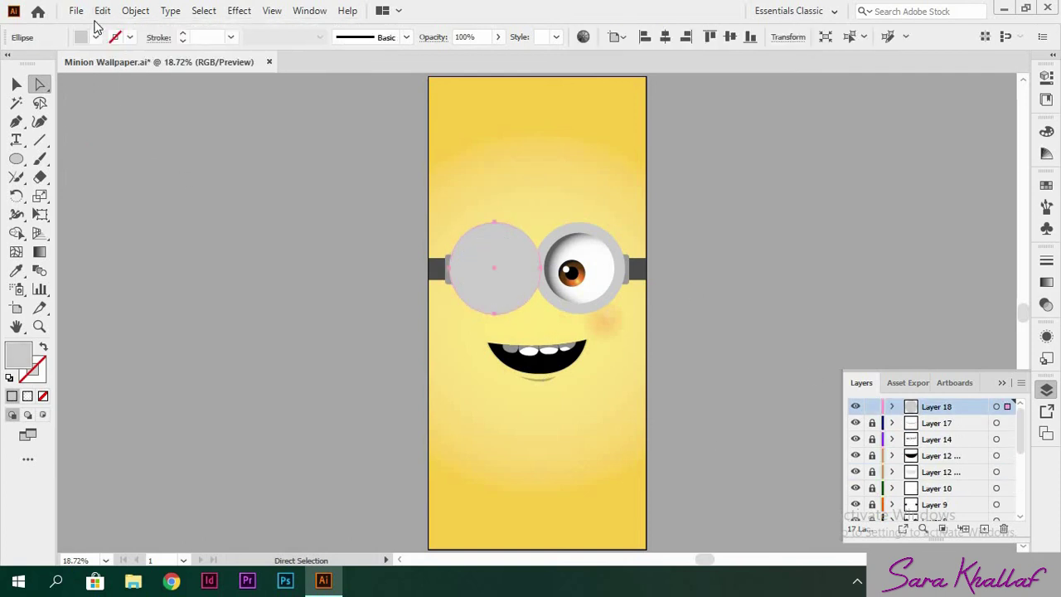
pyautogui.click(103, 10)
pyautogui.click(149, 156)
# Step: Resize one copy to 391 px and subtract it with Minus Front to form a hollow ring
pyautogui.click(1047, 77)
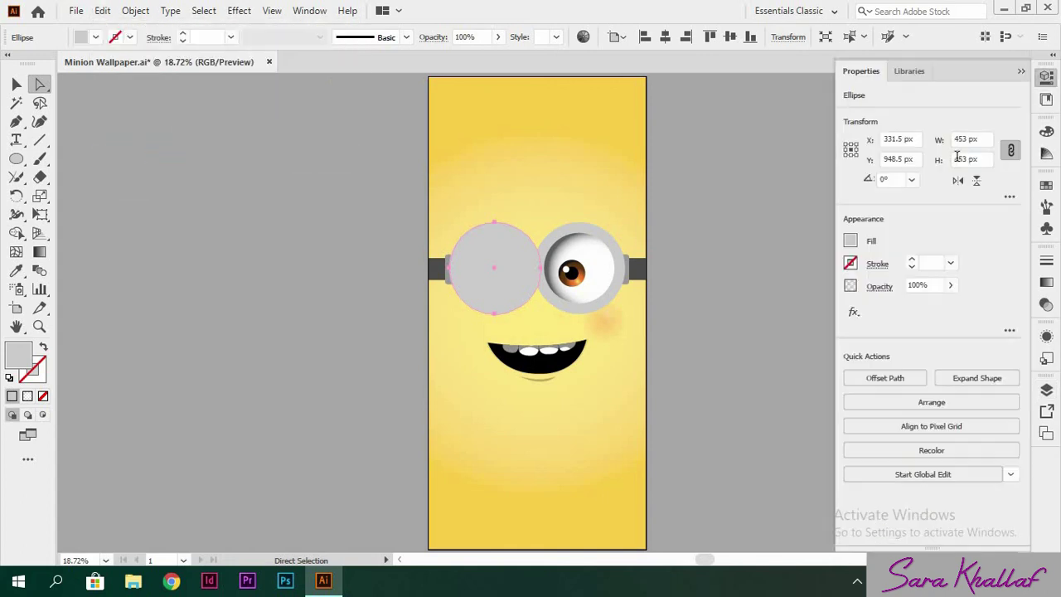
pyautogui.click(970, 159)
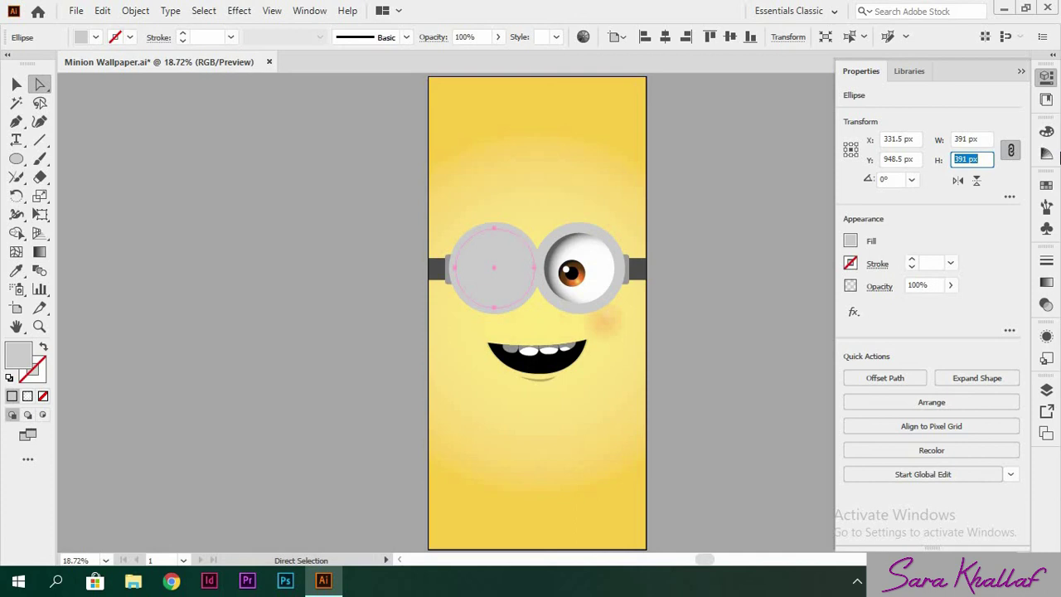
pyautogui.click(701, 218)
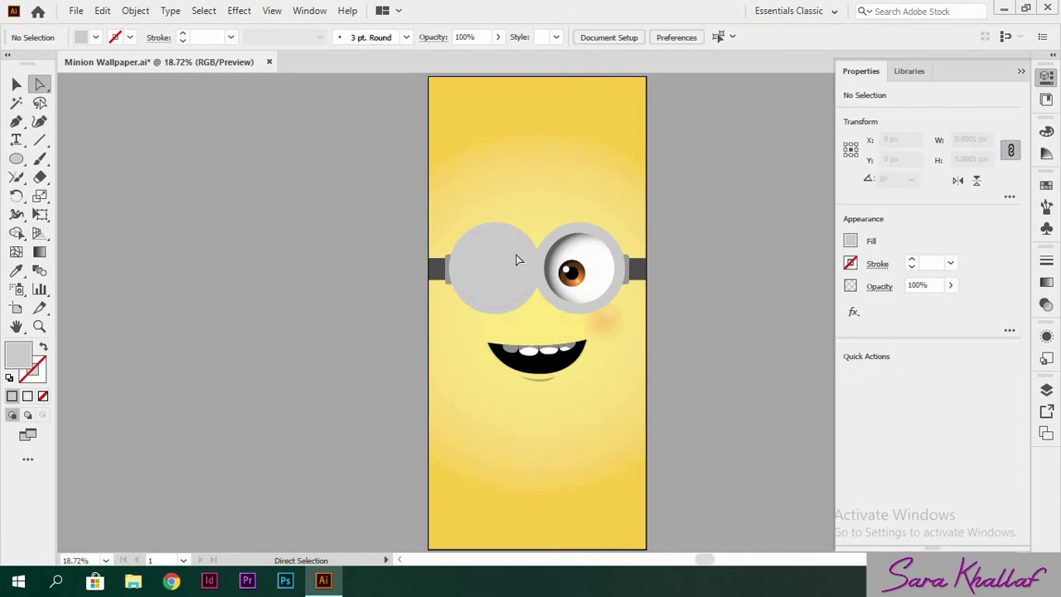
pyautogui.moveTo(517, 258); pyautogui.dragTo(384, 391)
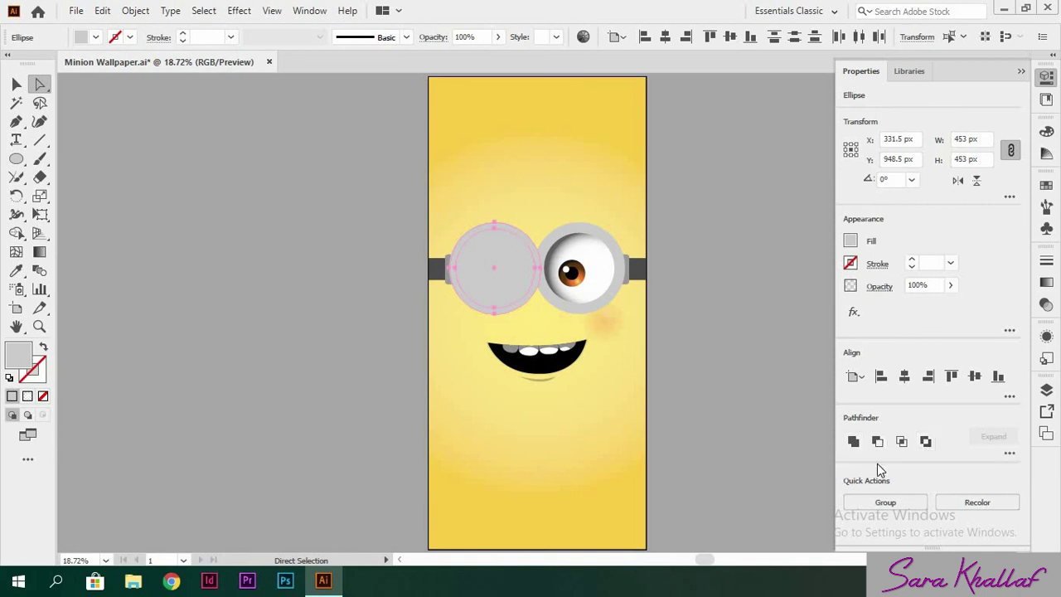
pyautogui.click(1010, 453)
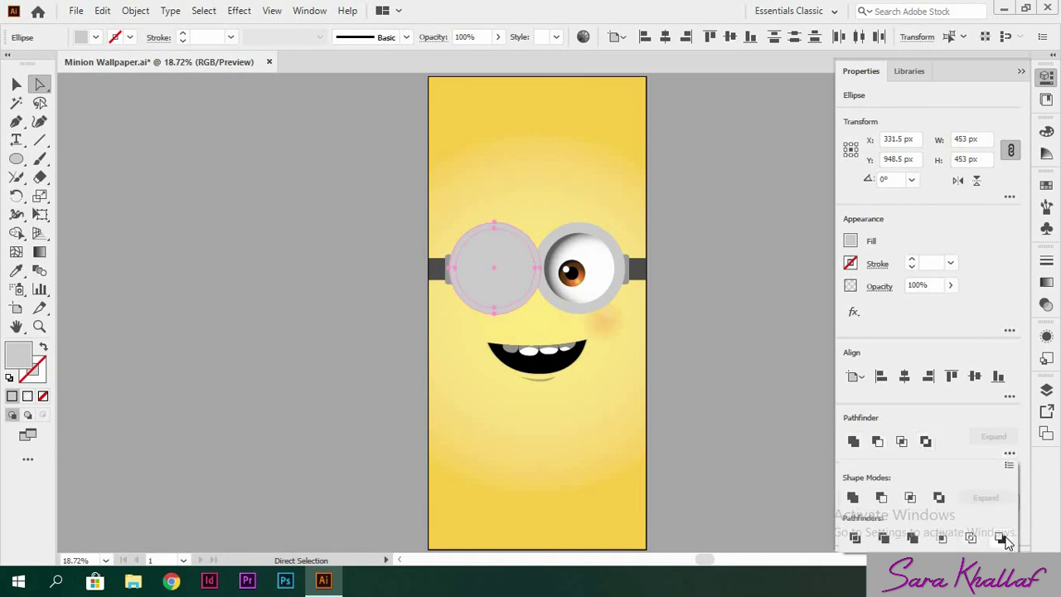
pyautogui.click(882, 498)
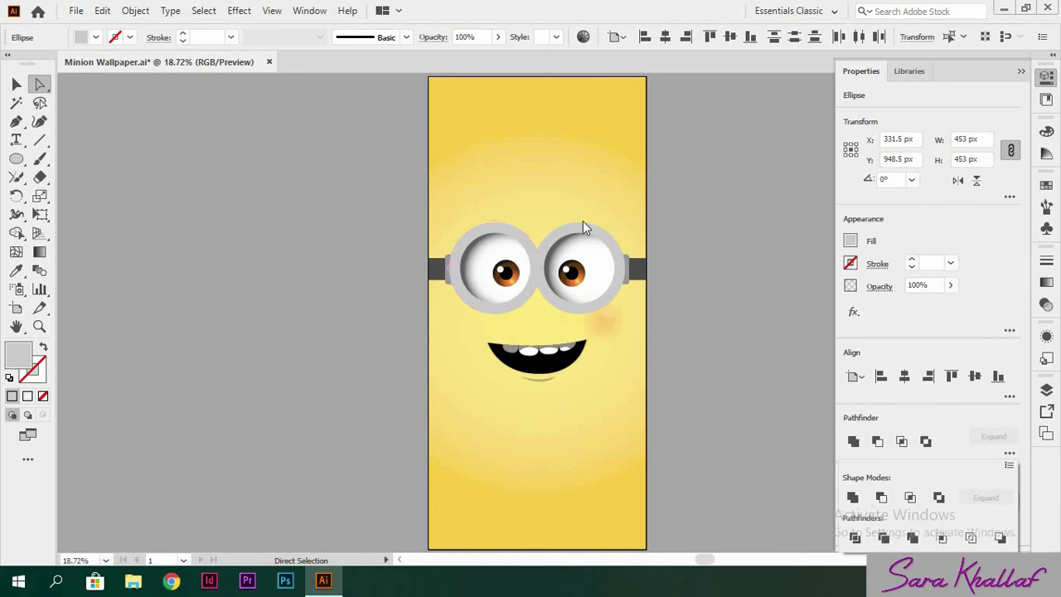
pyautogui.click(616, 197)
pyautogui.hotkey('ctrl', '+')
pyautogui.hotkey('ctrl', '+')
pyautogui.hotkey('ctrl', '+')
pyautogui.scroll(3, 616, 197)
# Step: Fill the left goggle ring with a lighter grey
pyautogui.click(535, 207)
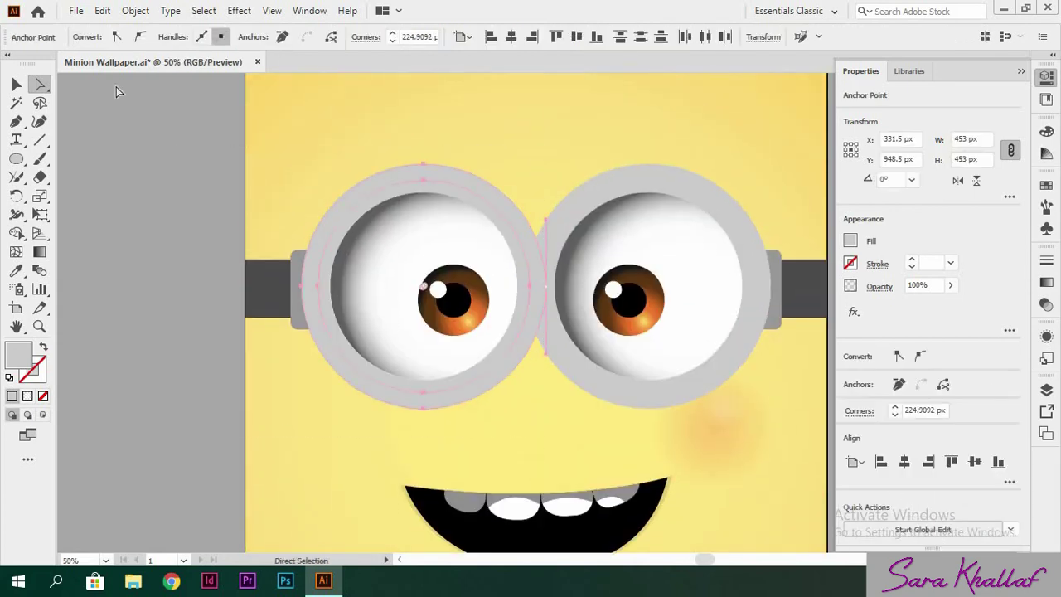
pyautogui.click(1021, 72)
pyautogui.click(244, 161)
pyautogui.click(395, 182)
pyautogui.click(96, 36)
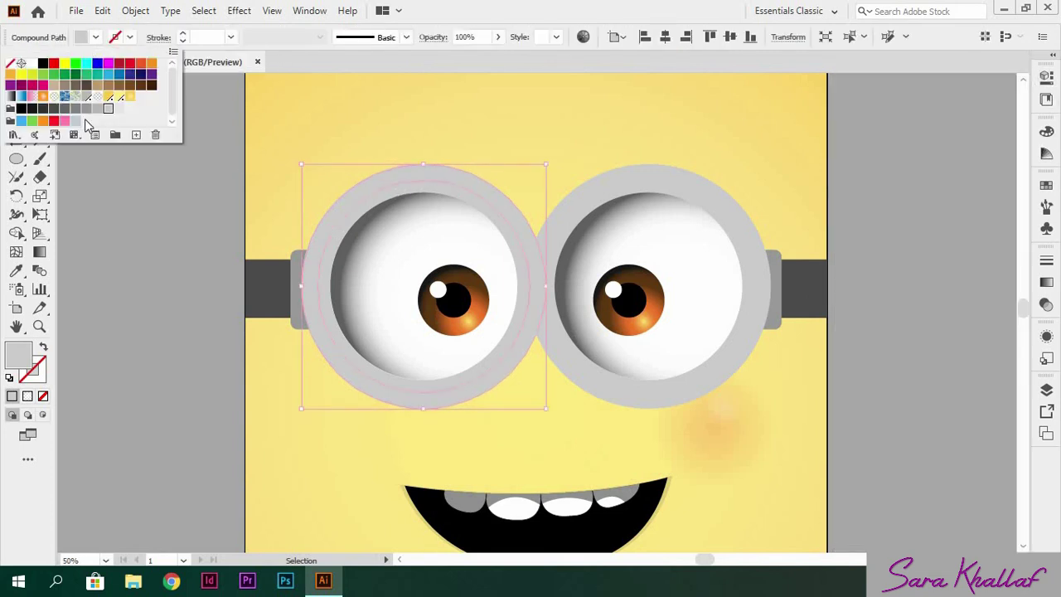
pyautogui.click(117, 111)
pyautogui.click(327, 101)
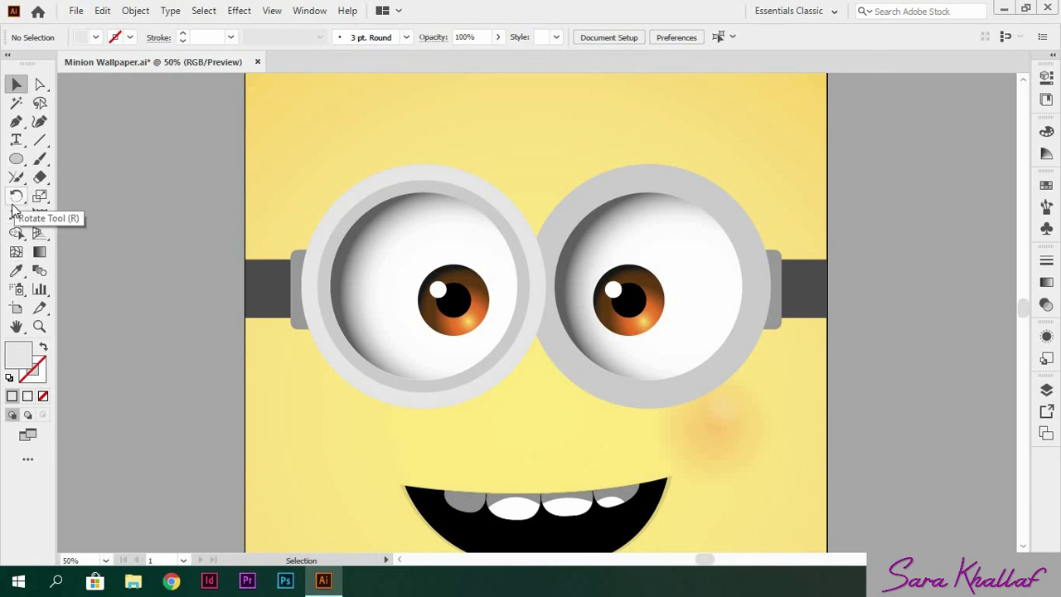
# Step: Give the ring a reversed radial gradient fill
pyautogui.click(462, 200)
pyautogui.click(1046, 282)
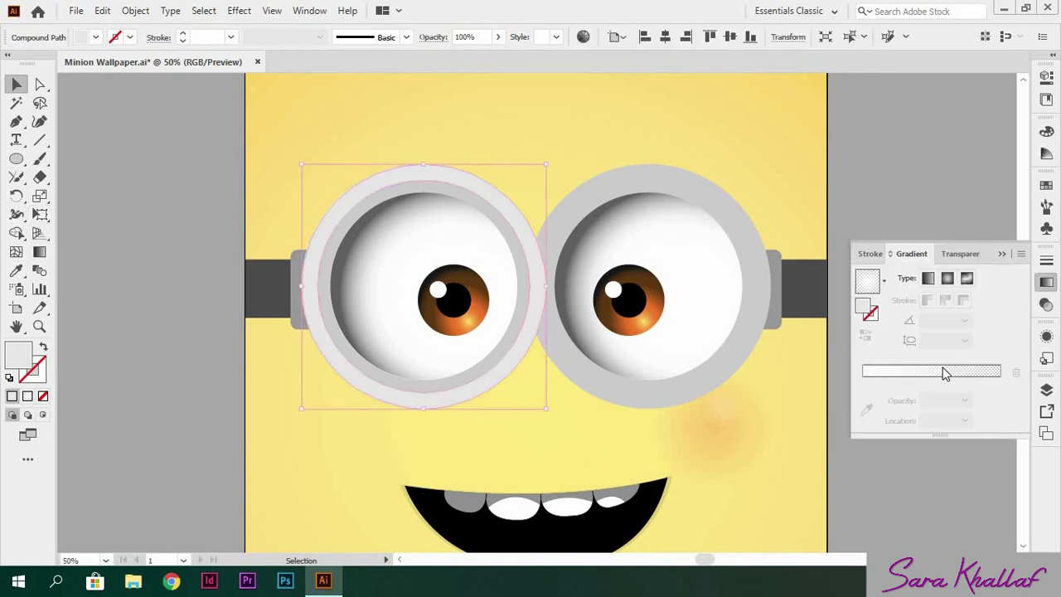
pyautogui.click(943, 372)
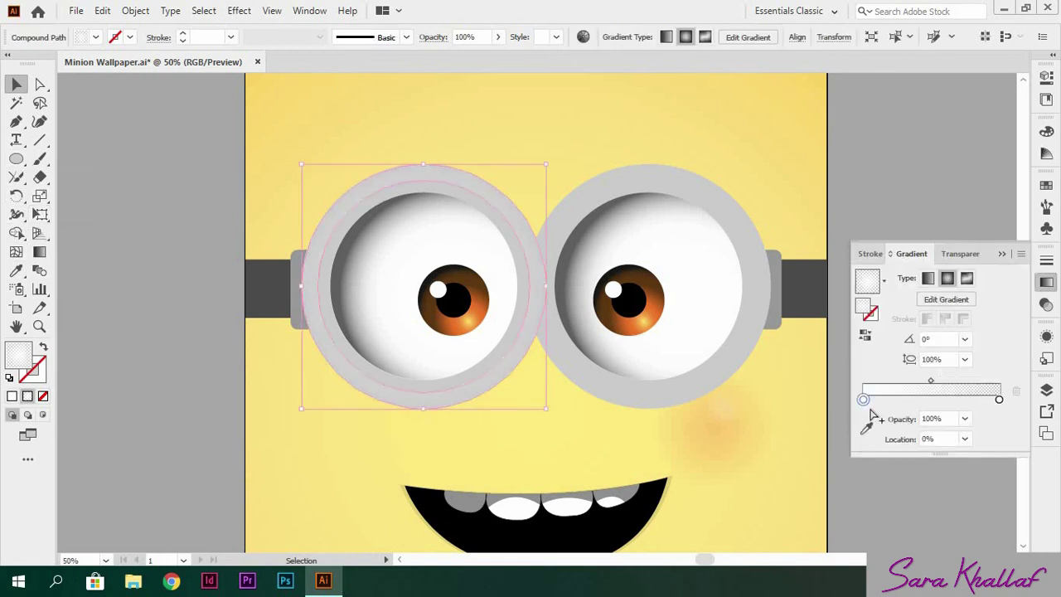
pyautogui.click(865, 335)
# Step: Reposition the gradient diagonally from the goggle's upper left toward the lower right
pyautogui.press('g')
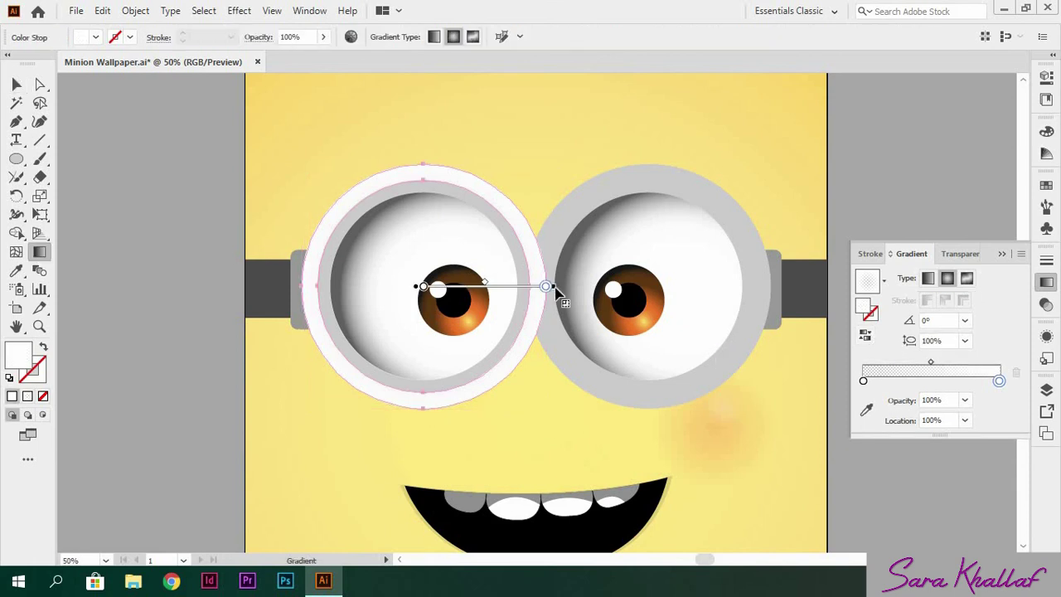
pyautogui.moveTo(557, 290); pyautogui.dragTo(573, 290)
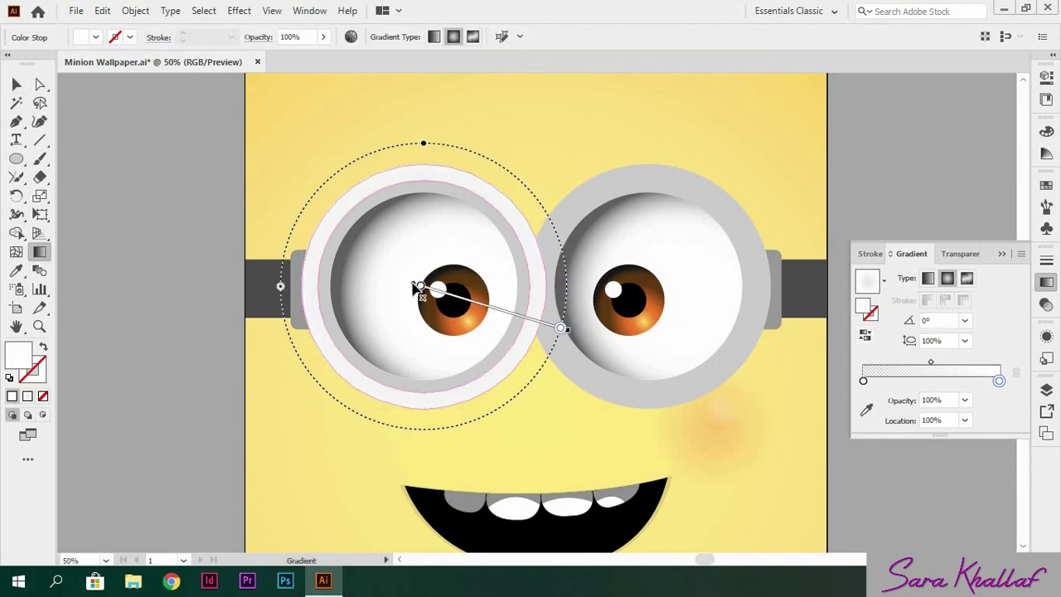
pyautogui.moveTo(394, 267); pyautogui.dragTo(545, 363)
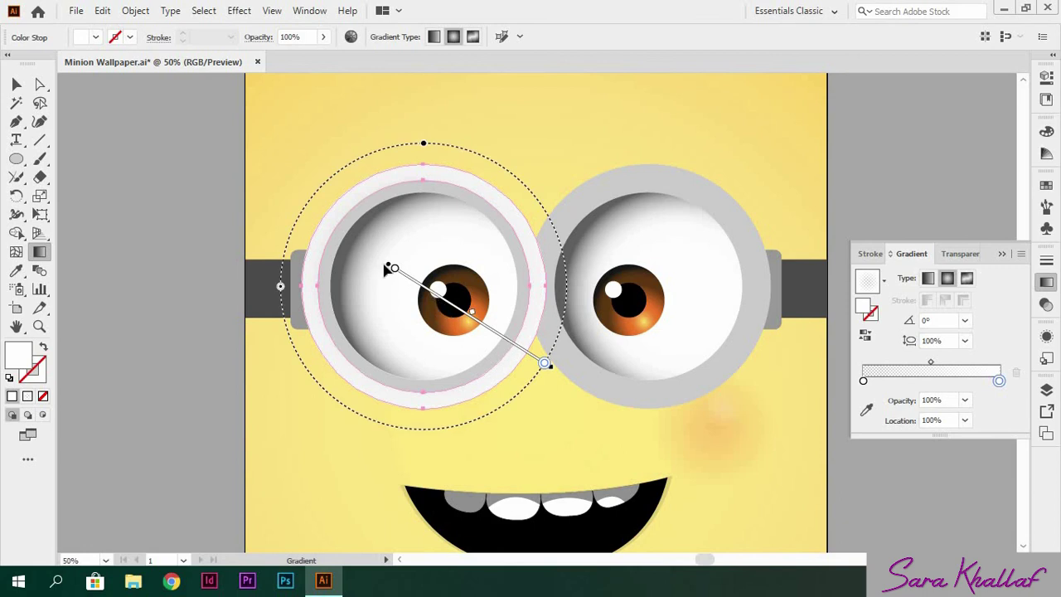
pyautogui.moveTo(392, 267); pyautogui.dragTo(335, 236)
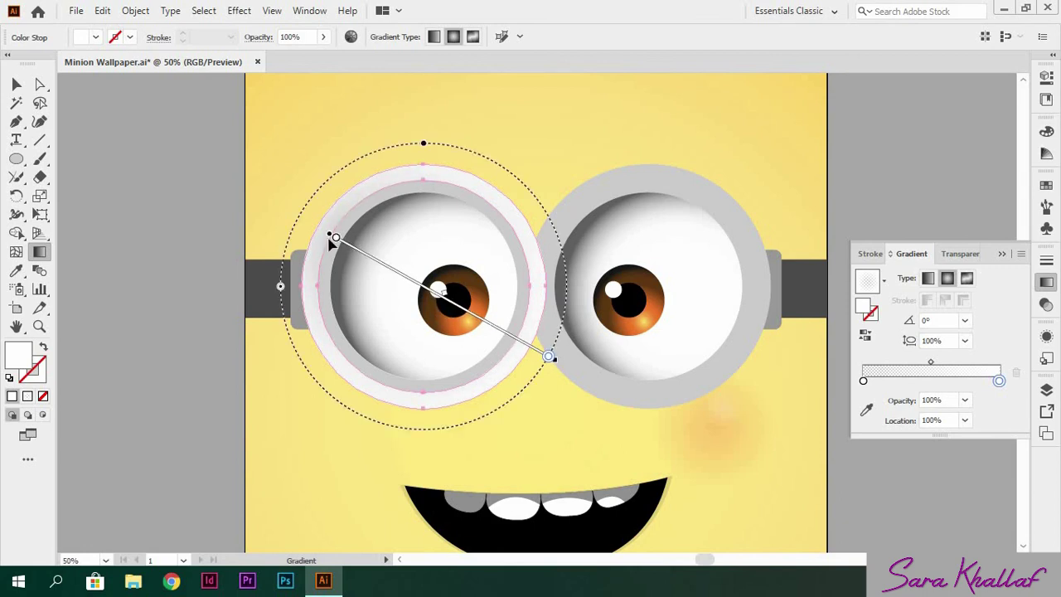
pyautogui.click(334, 237)
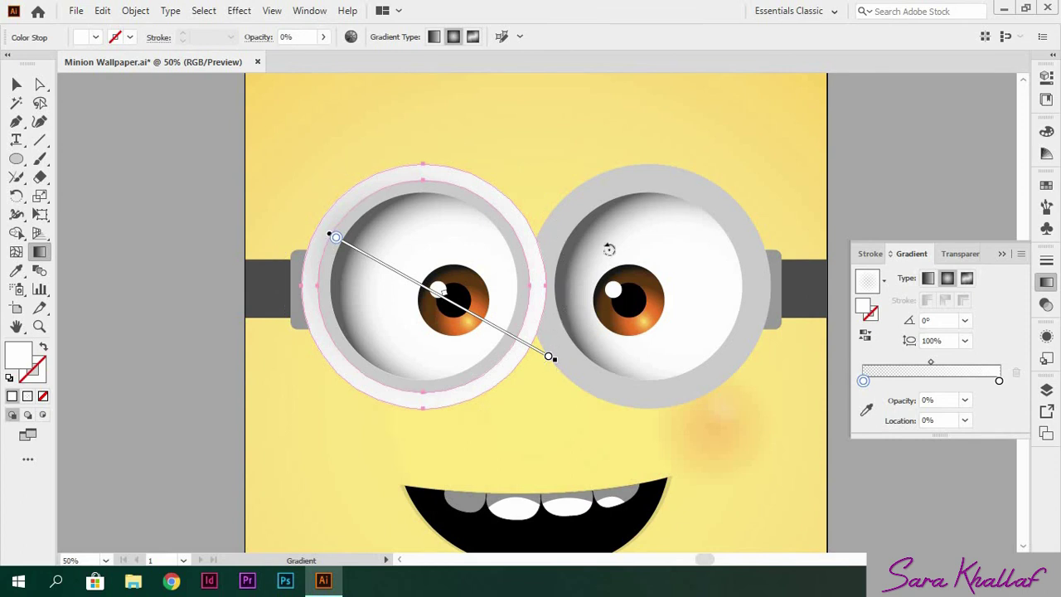
pyautogui.moveTo(335, 236); pyautogui.dragTo(224, 180)
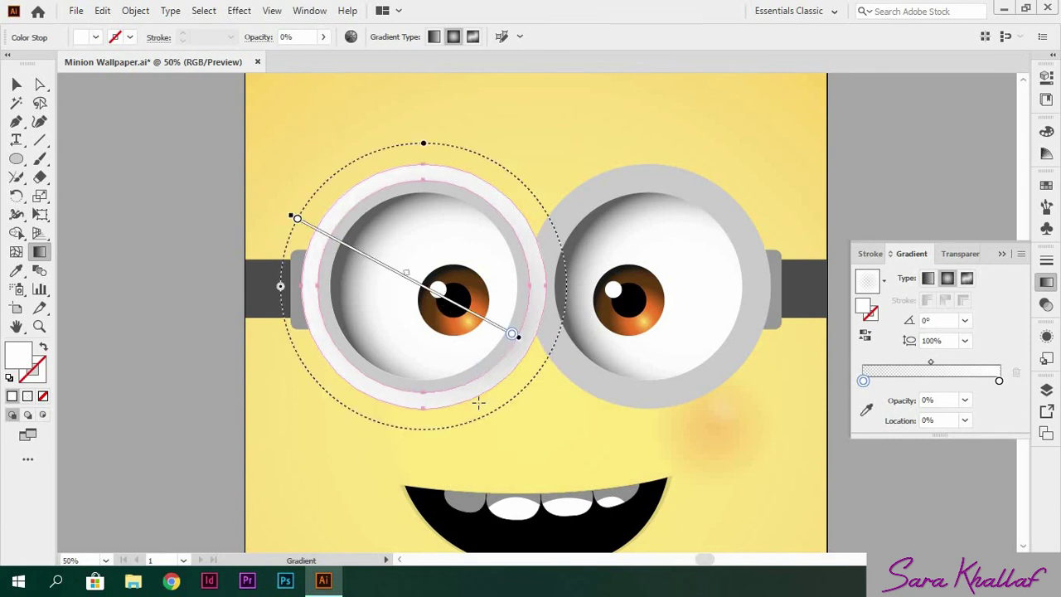
pyautogui.moveTo(513, 335)
pyautogui.mouseDown()
pyautogui.moveTo(377, 271)
pyautogui.moveTo(354, 249)
pyautogui.mouseUp()
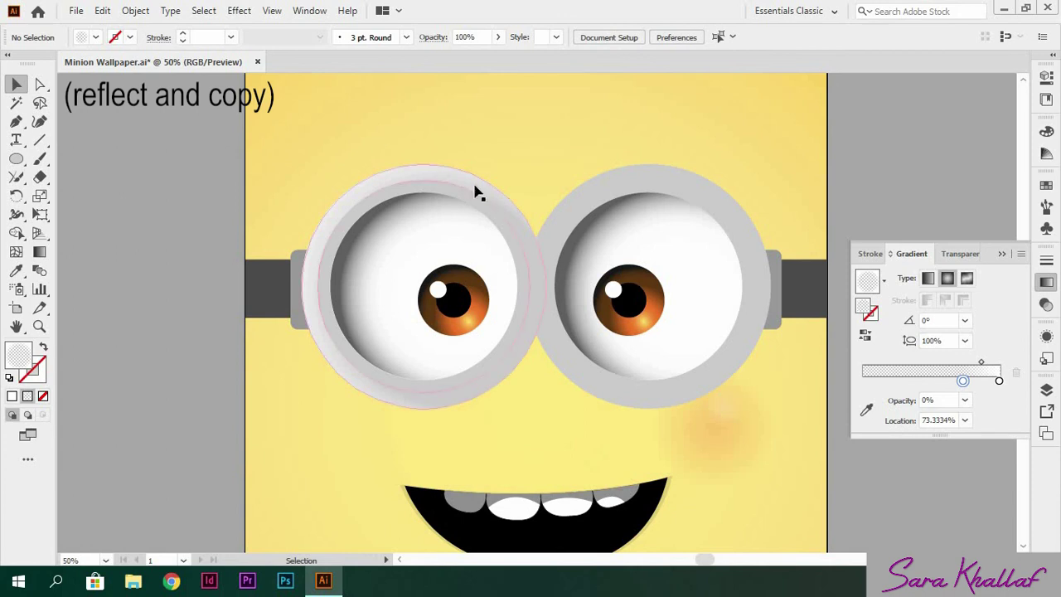
# Step: Reflect a vertical copy of the rim highlight onto the right goggle and view the whole artboard
pyautogui.rightClick(524, 341)
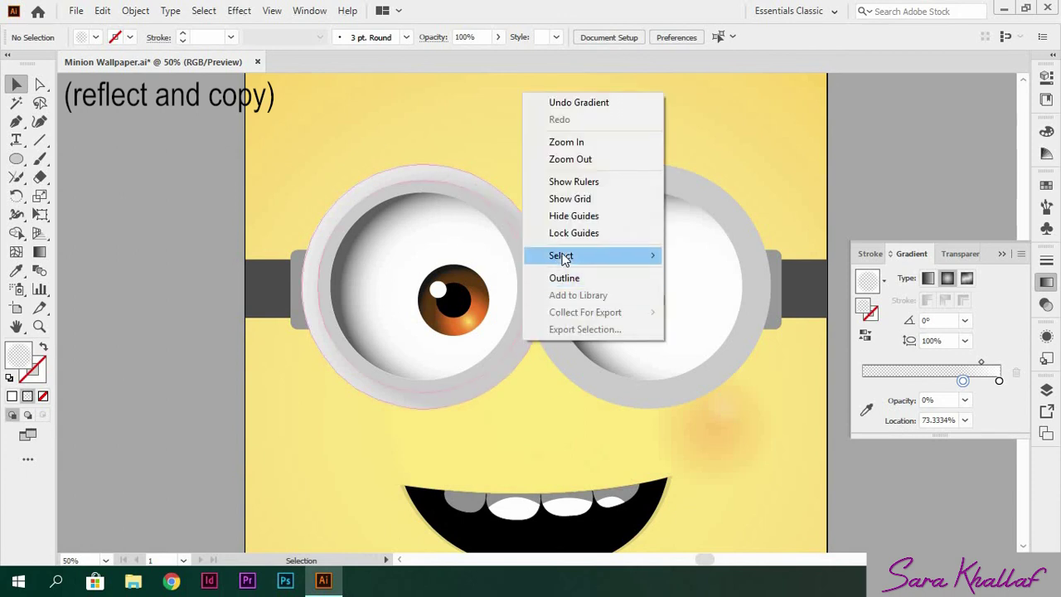
pyautogui.rightClick(491, 381)
pyautogui.moveTo(536, 286)
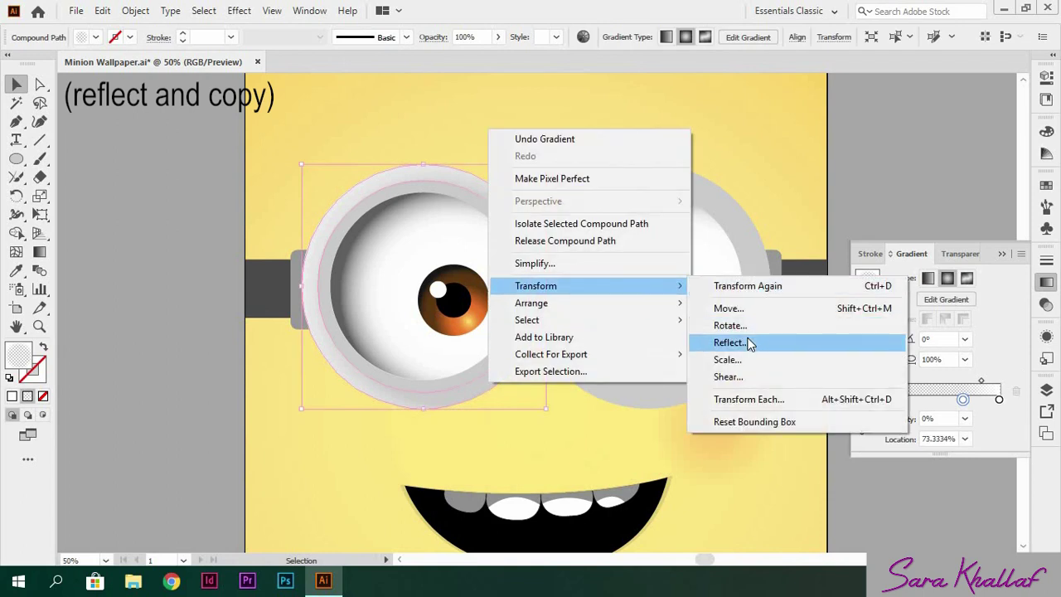
pyautogui.click(731, 342)
pyautogui.click(451, 386)
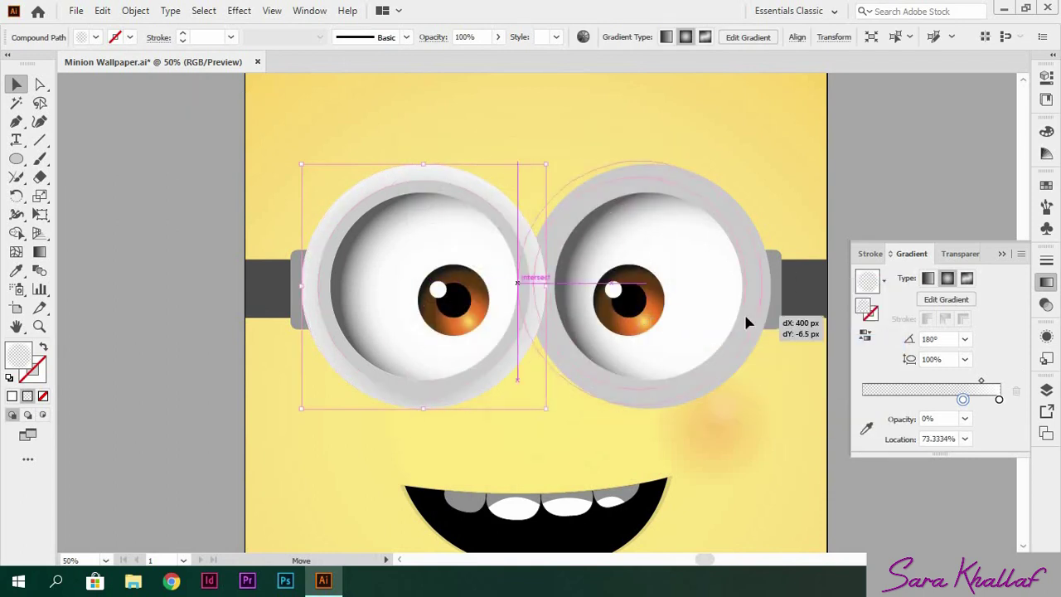
pyautogui.moveTo(648, 313); pyautogui.dragTo(758, 320)
pyautogui.click(781, 430)
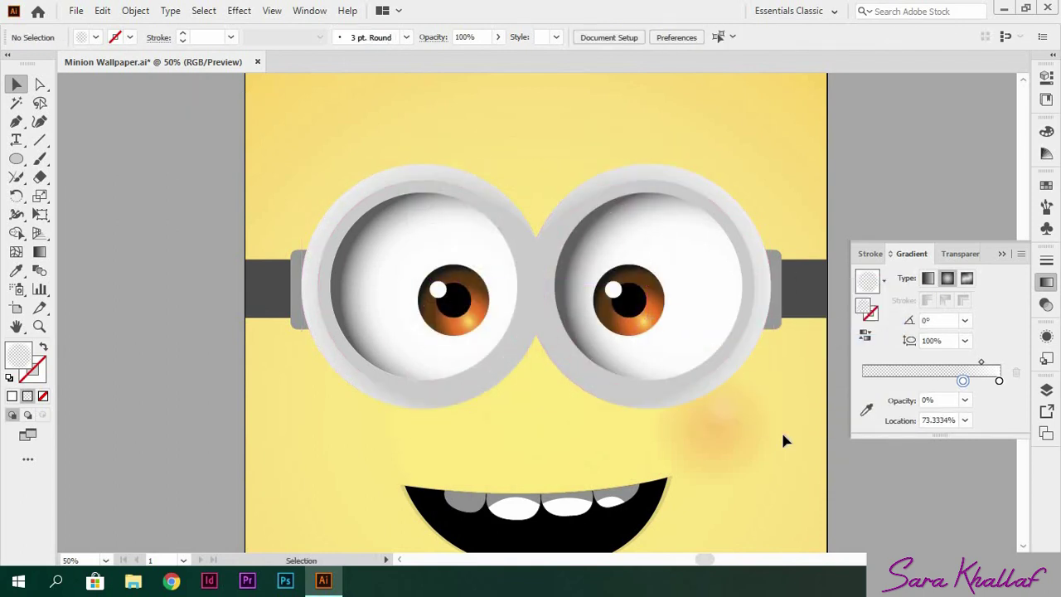
pyautogui.hotkey('ctrl', '0')
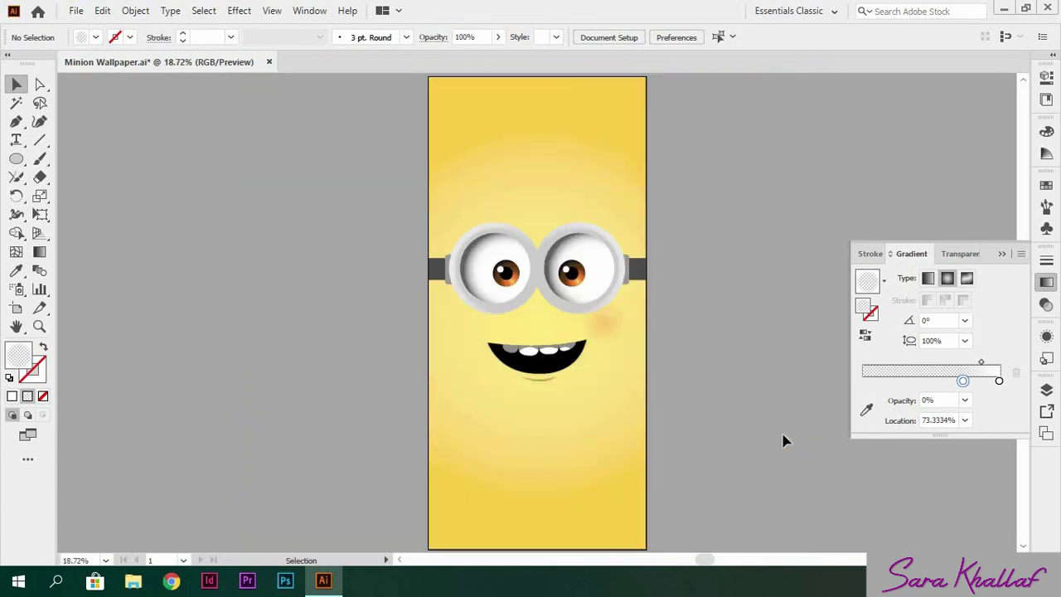
pyautogui.click(784, 440)
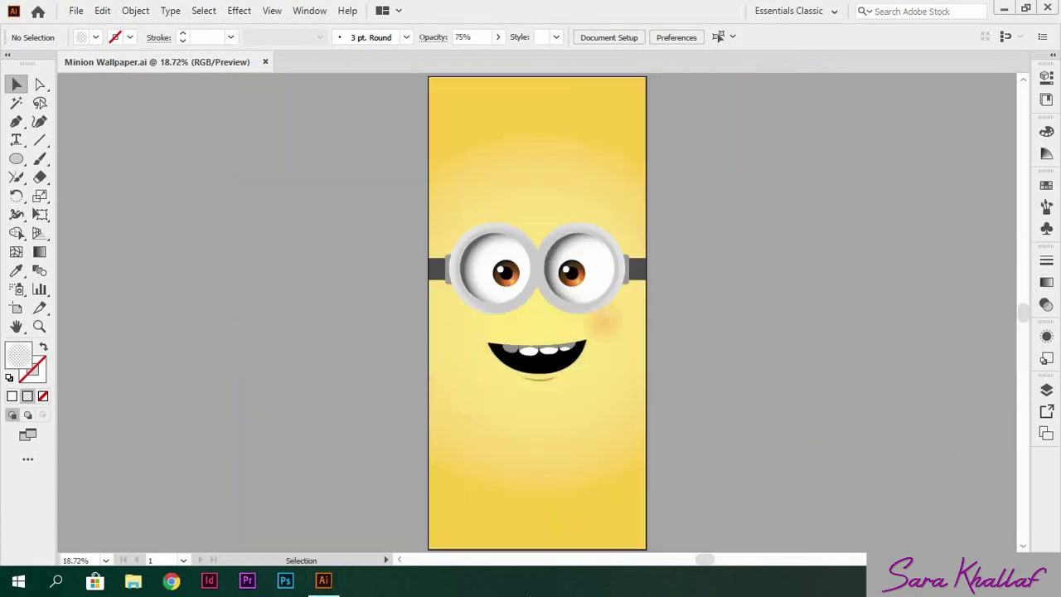